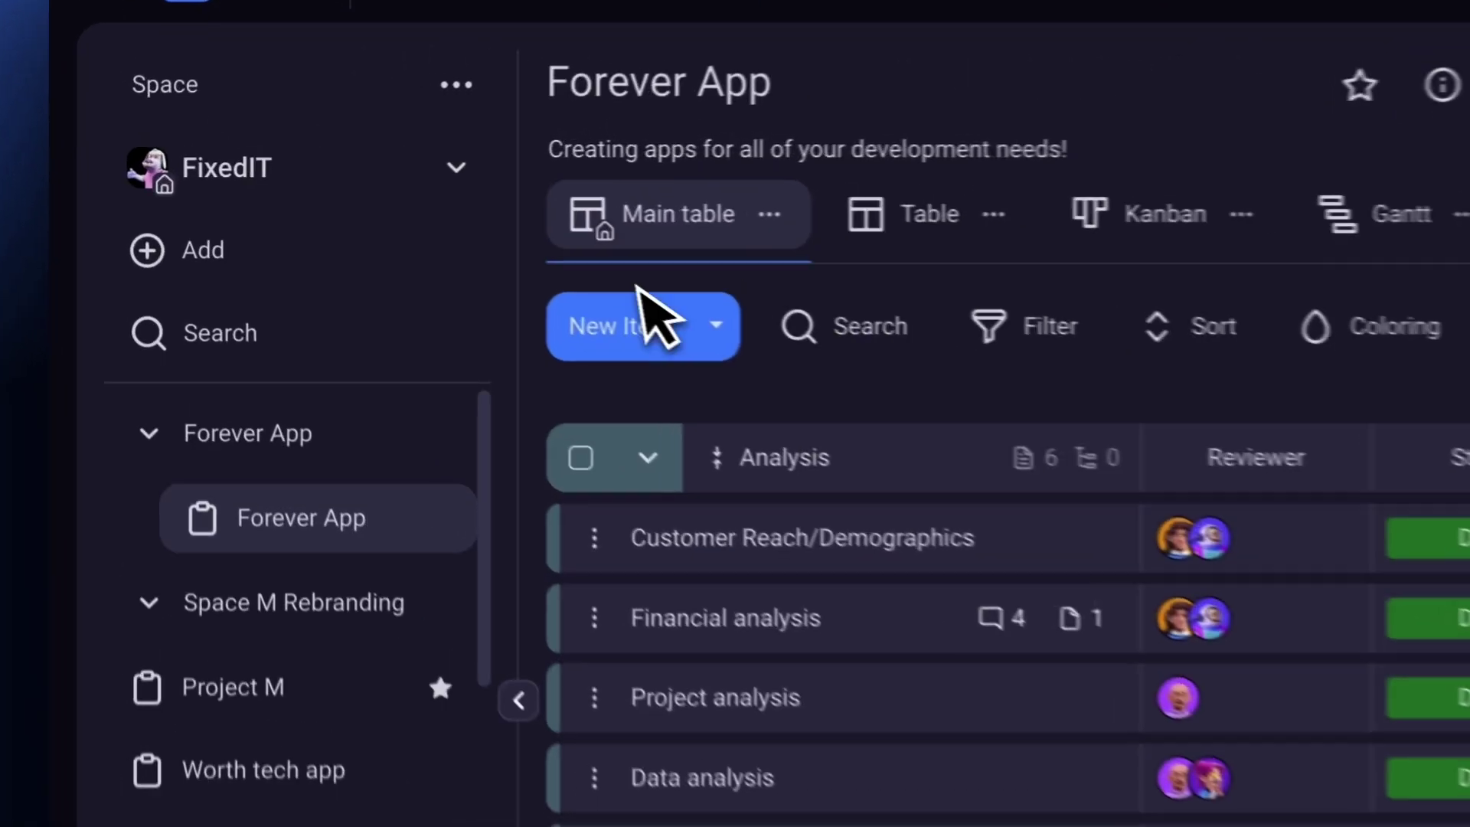
Open the sidebar Add menu to reach the new-board options.
{"action": "left_click", "coordinate": [185, 206]}
Create the 'Project M Sales' board from the Sales pipeline template, described as 'Sales for Project M strategy 2024'.
{"action": "mouse_move", "coordinate": [197, 241]}
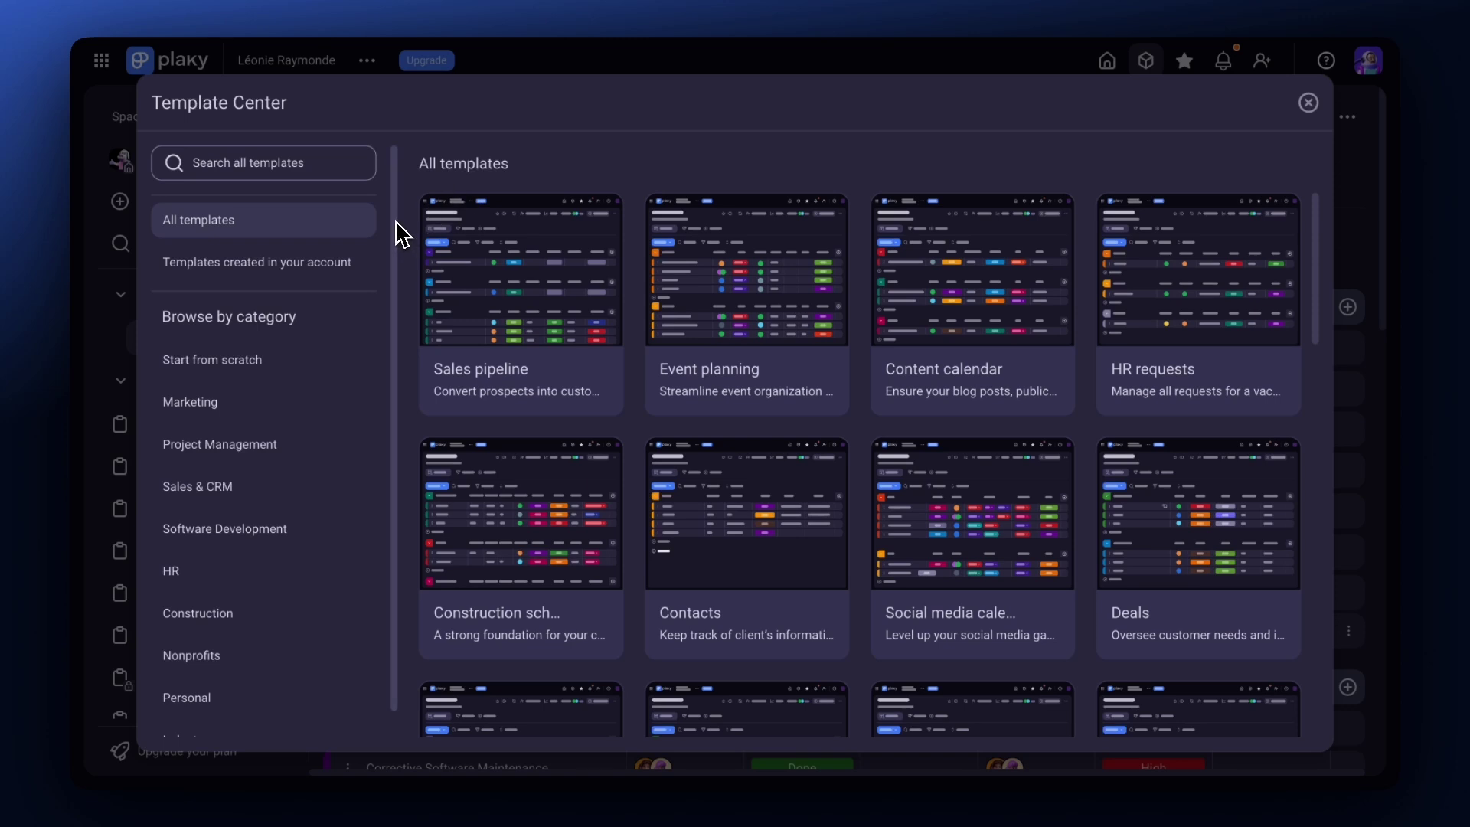
{"action": "scroll", "coordinate": [396, 230], "scroll_direction": "down", "scroll_amount": 1}
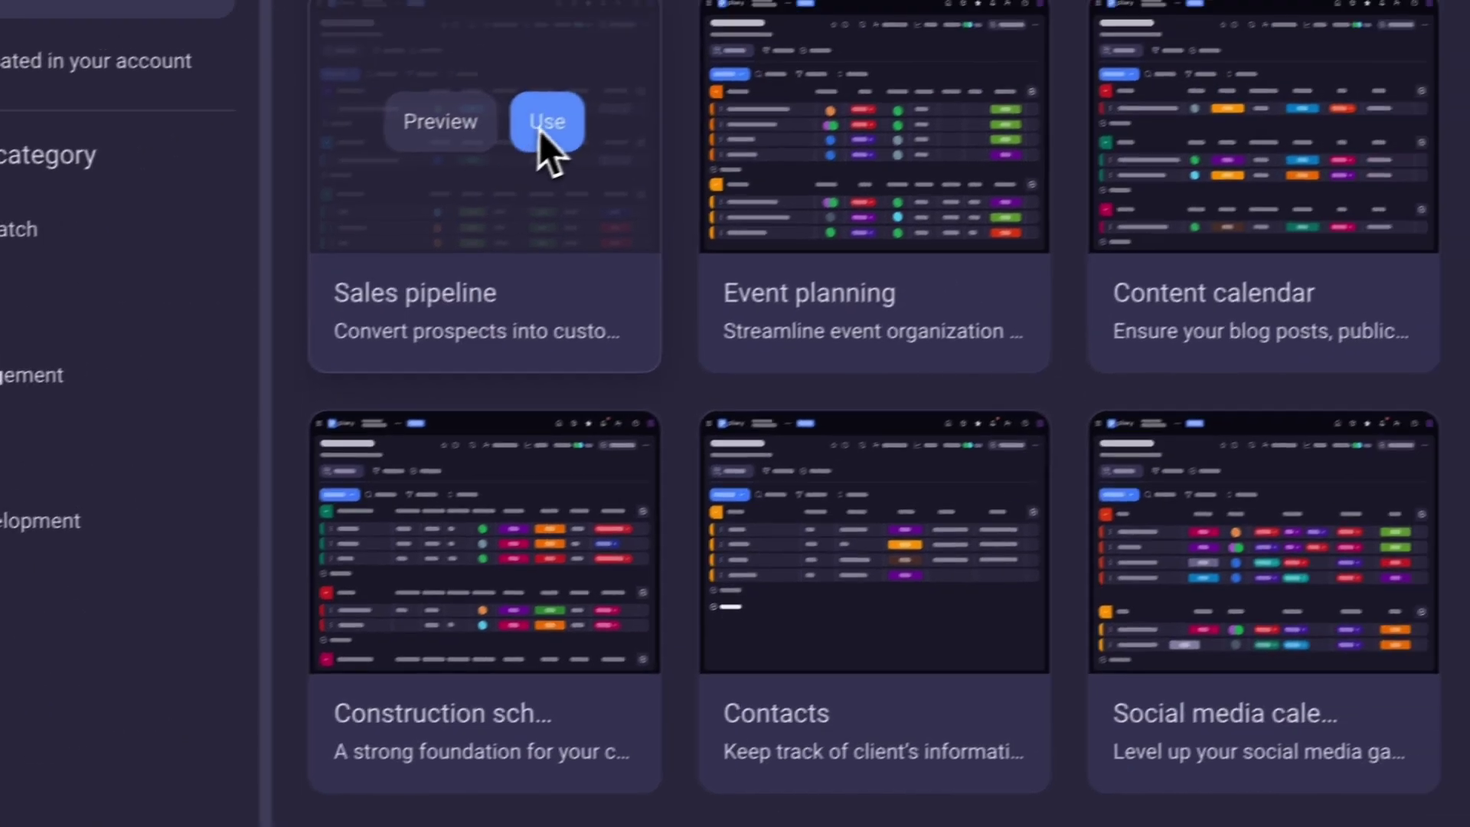
{"action": "left_click", "coordinate": [862, 10]}
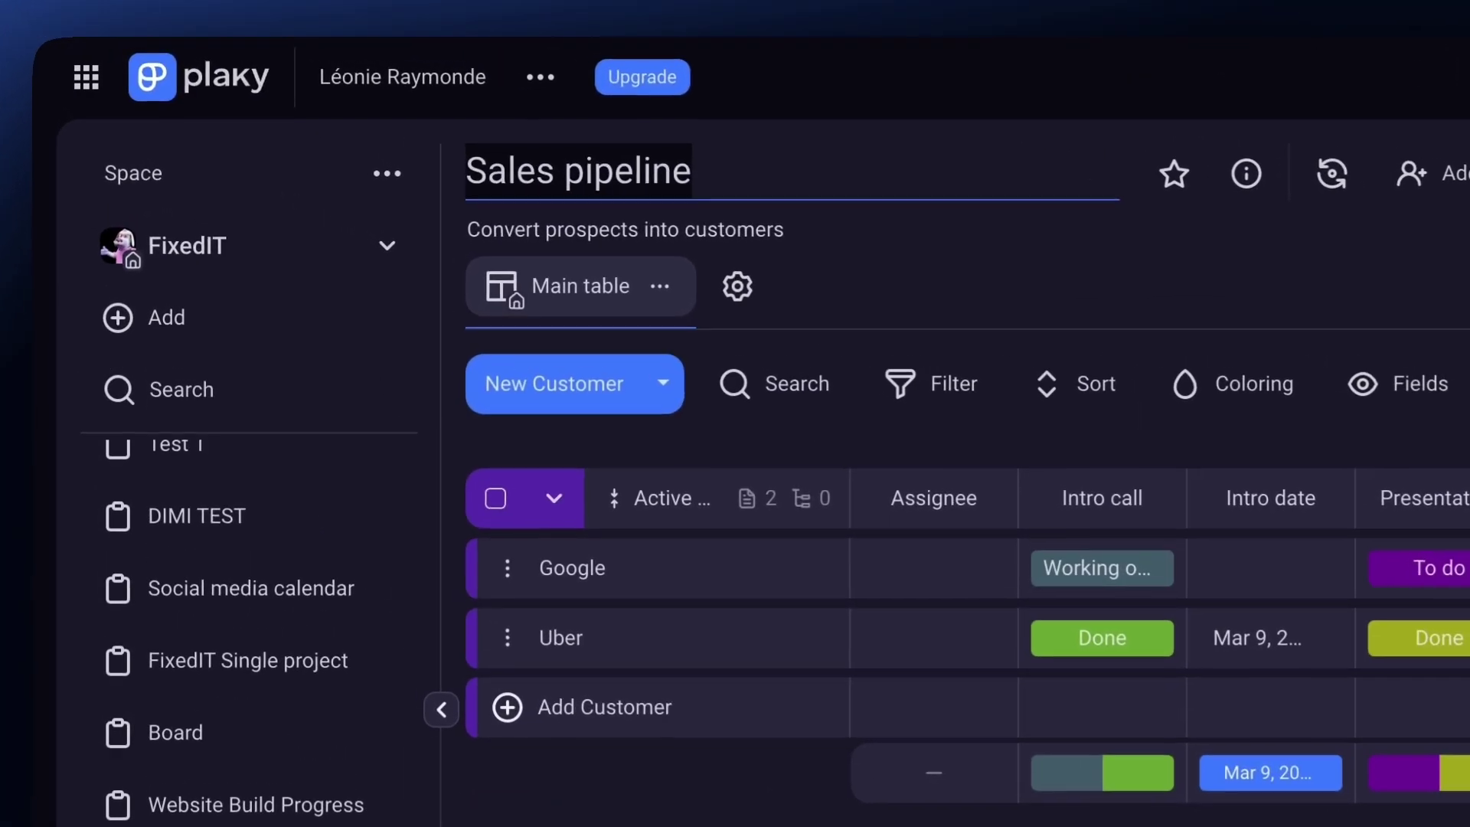
{"action": "type", "text": "Project M Sales"}
{"action": "left_click", "coordinate": [600, 232]}
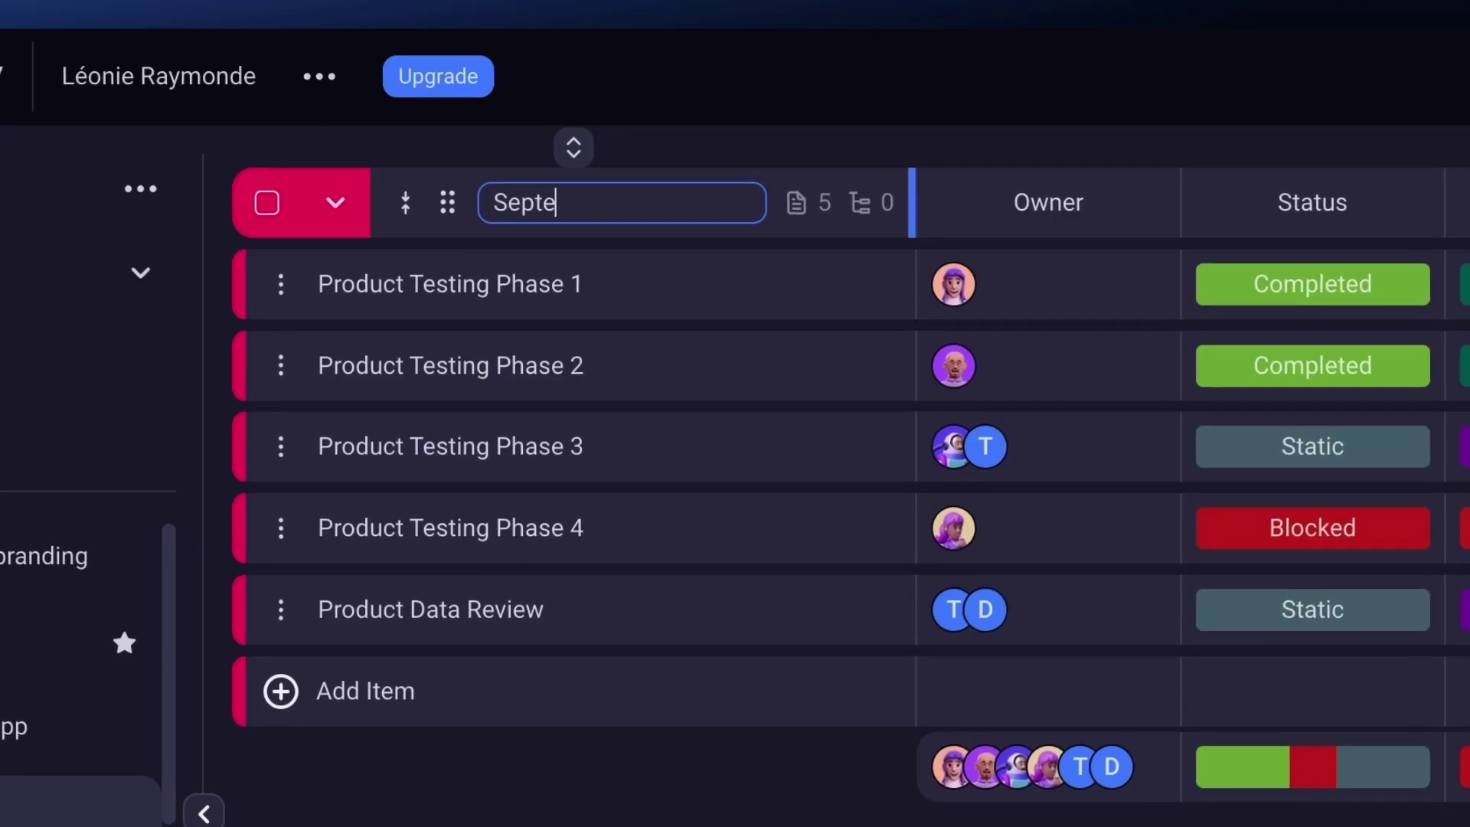
Rename the group to 'September 2024' and recolour the Plan group red.
{"action": "type", "text": "mber 2024"}
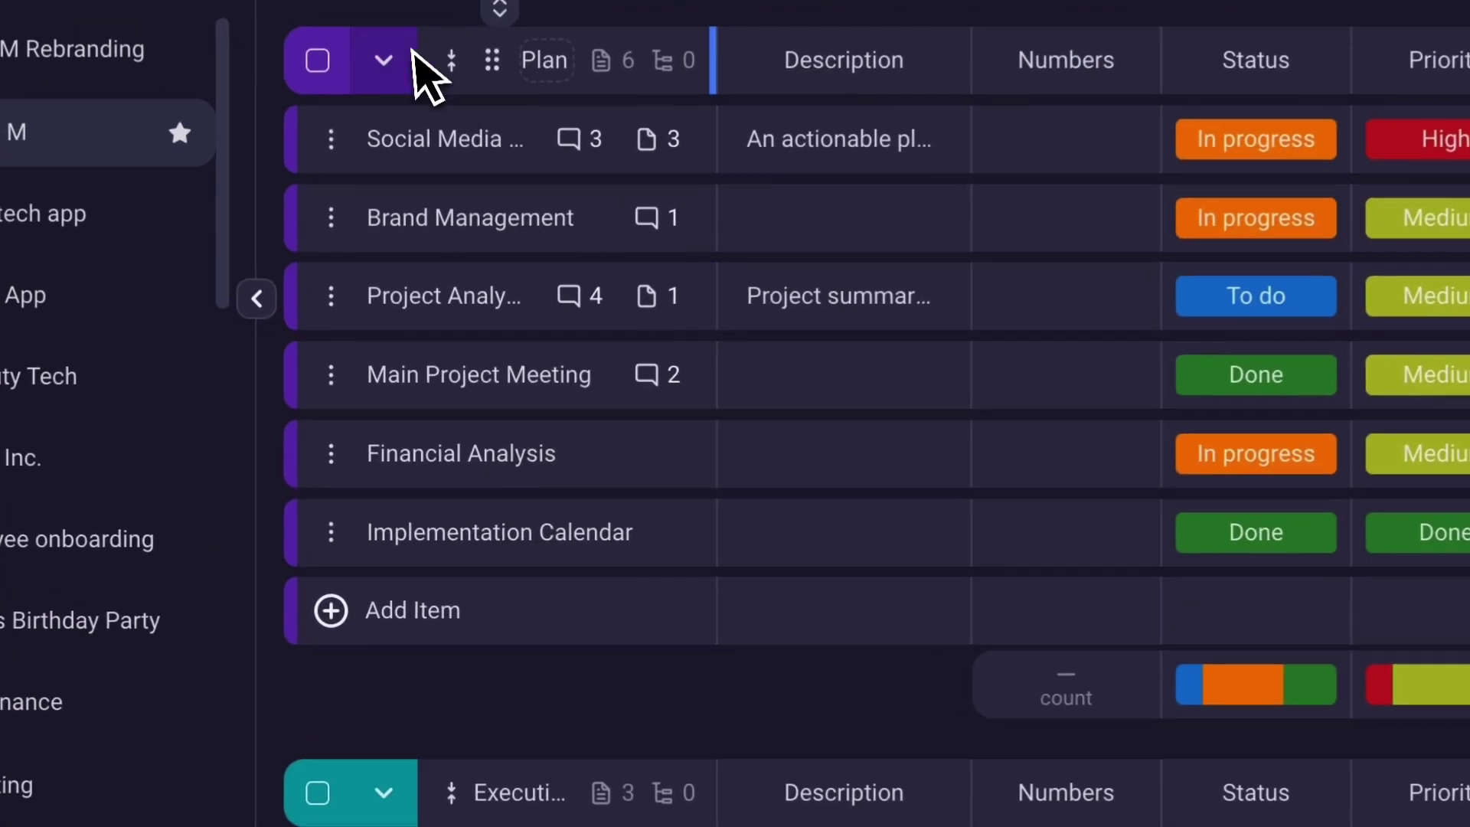
{"action": "left_click", "coordinate": [384, 59]}
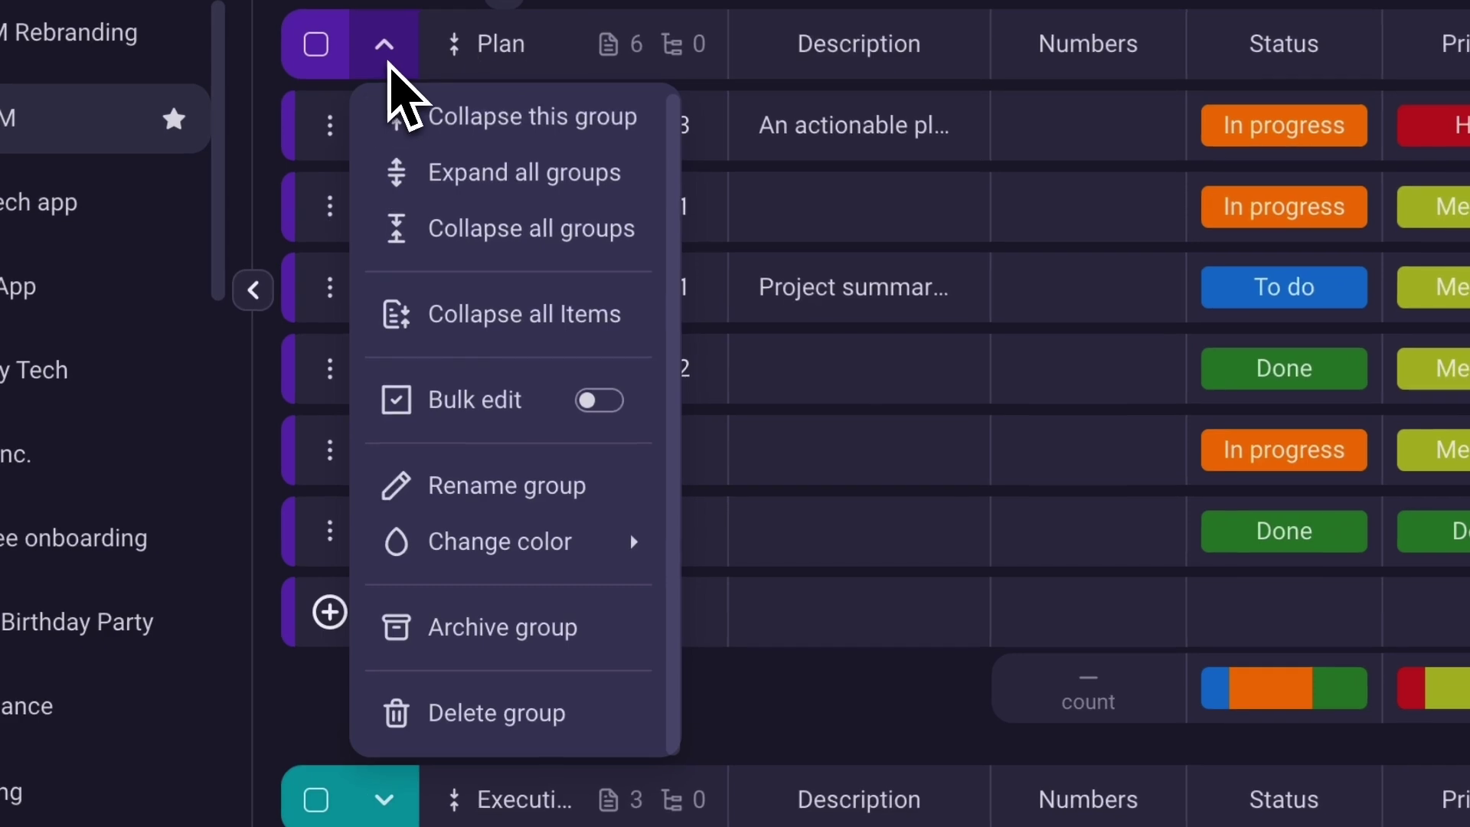
{"action": "mouse_move", "coordinate": [486, 536]}
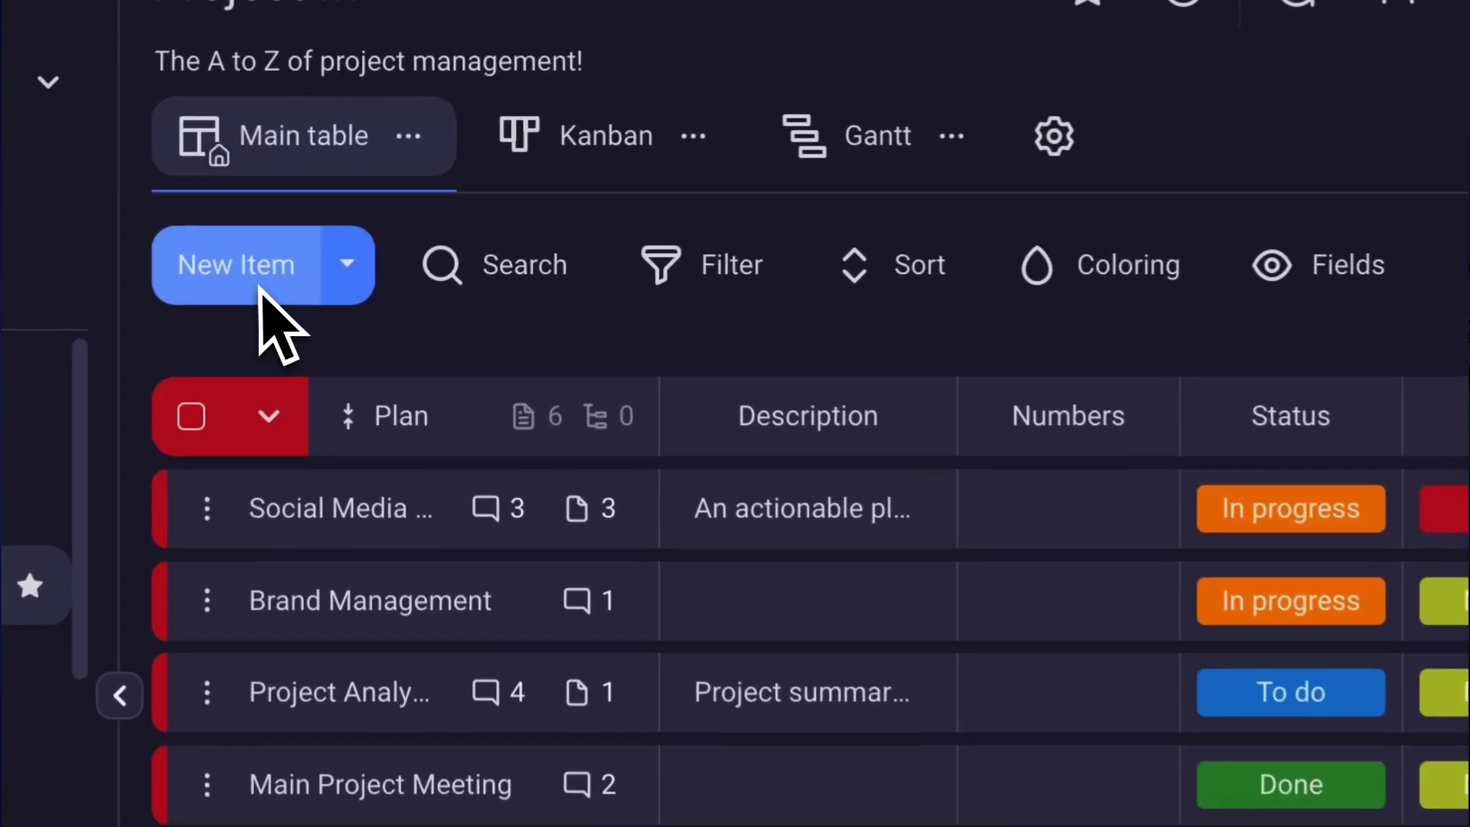
Add a 'Projection Overview' item at the top of the Plan group.
{"action": "left_click", "coordinate": [247, 289]}
{"action": "type", "text": "P"}
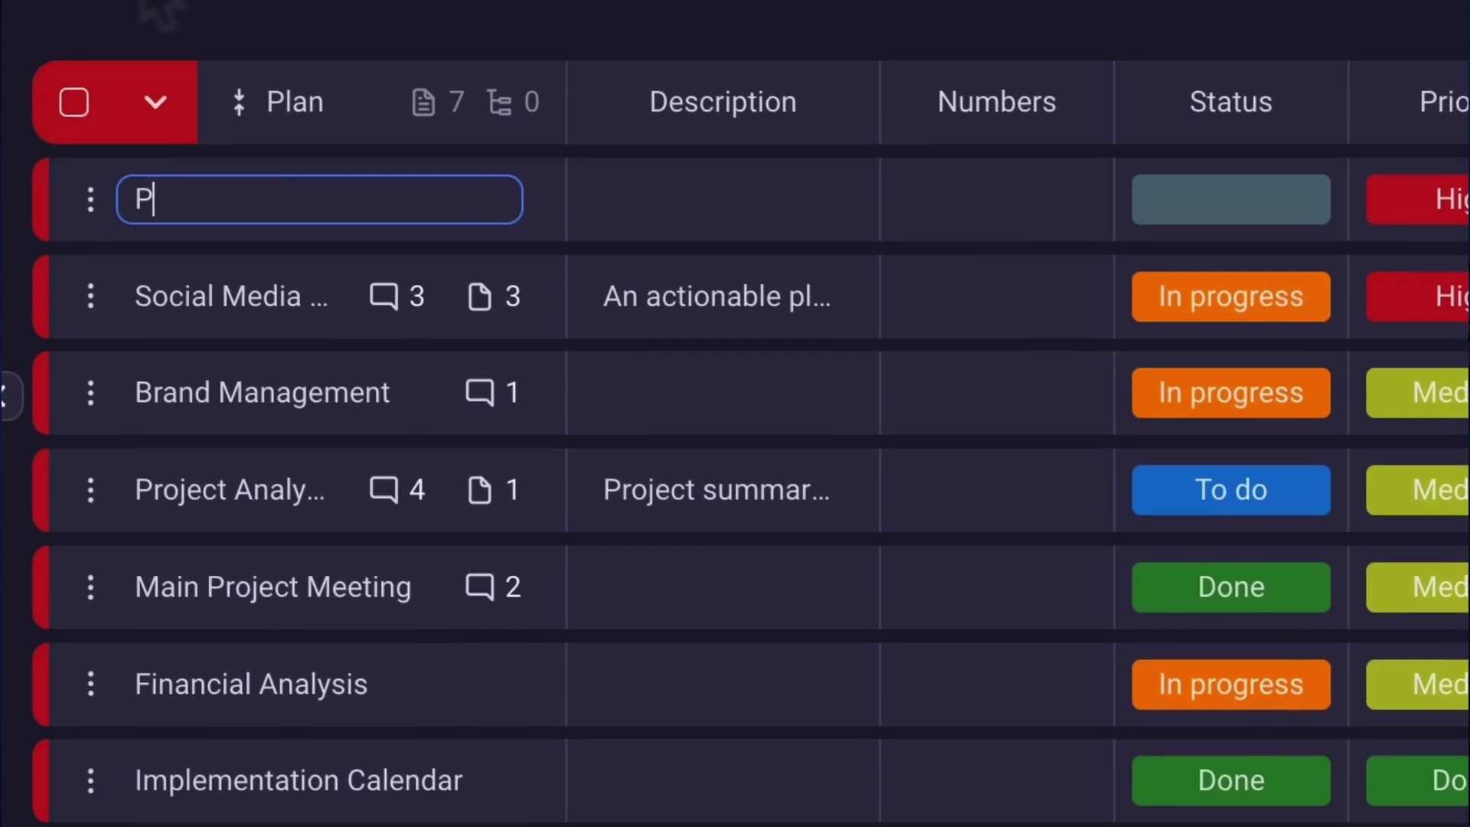
{"action": "type", "text": "rojection O"}
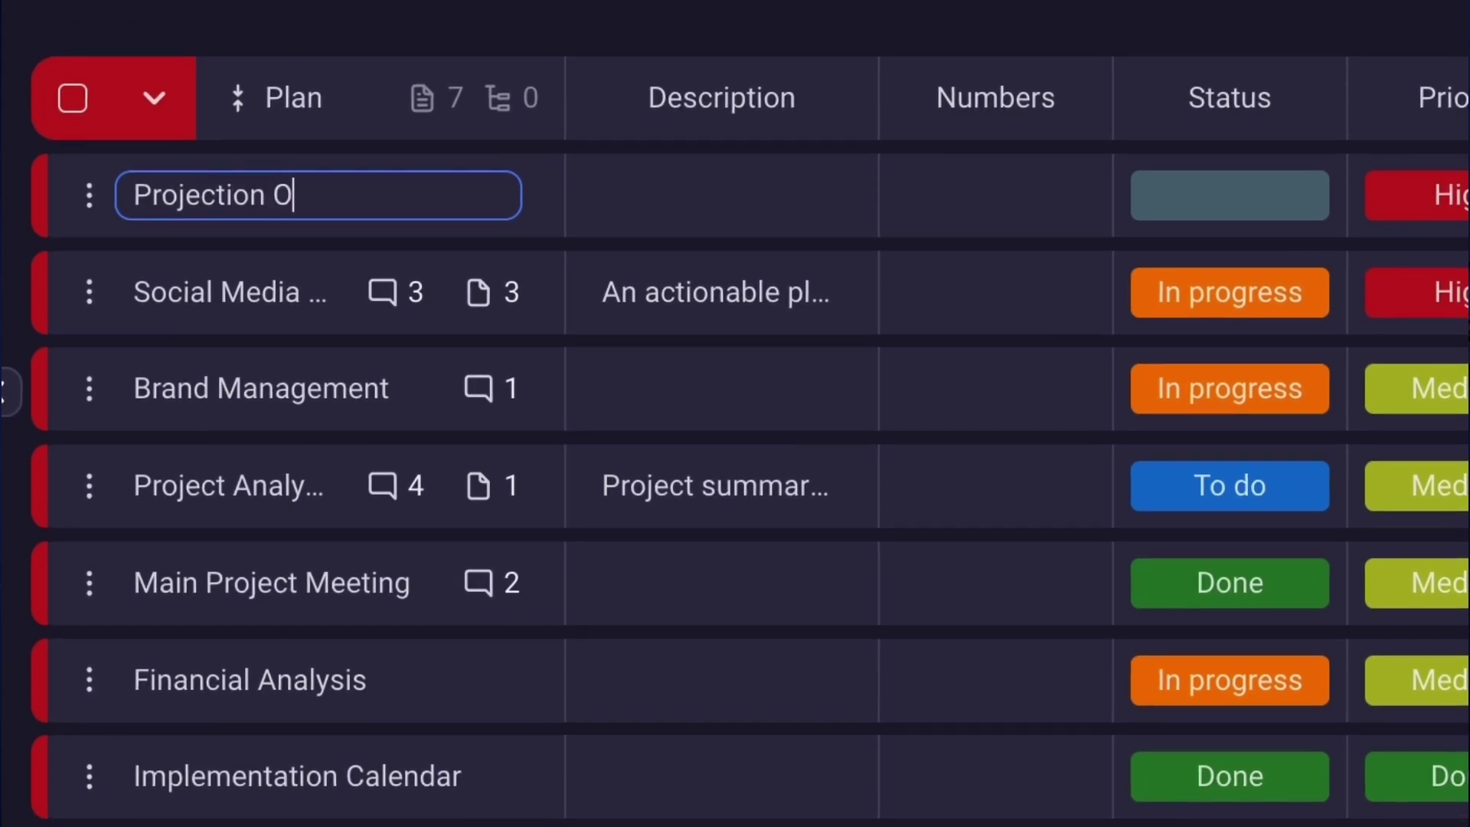
{"action": "type", "text": "verview"}
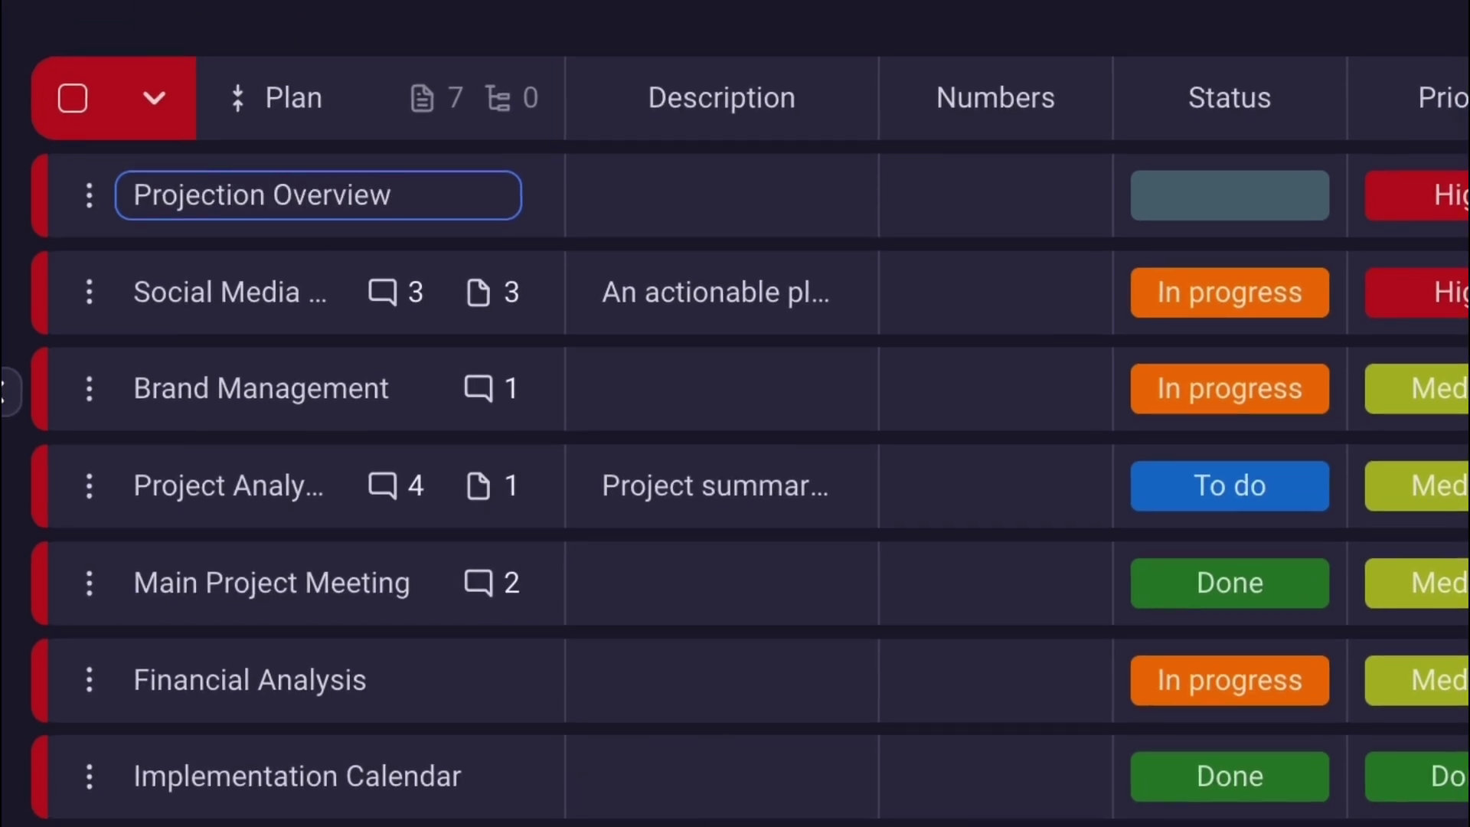
{"action": "key", "text": "Escape"}
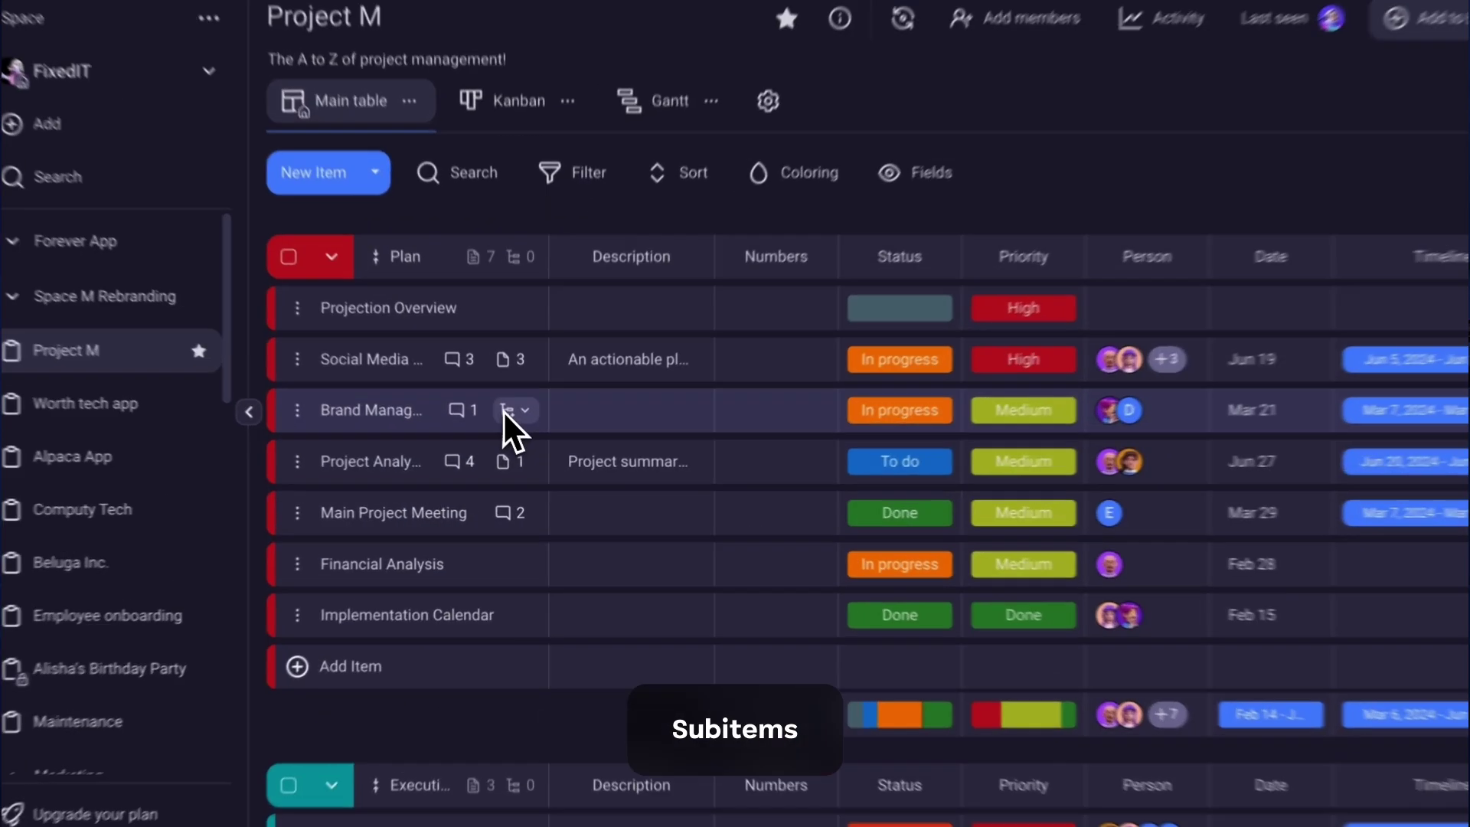
Add a 'Brand Book creation' subitem under Brand Management.
{"action": "left_click", "coordinate": [516, 429]}
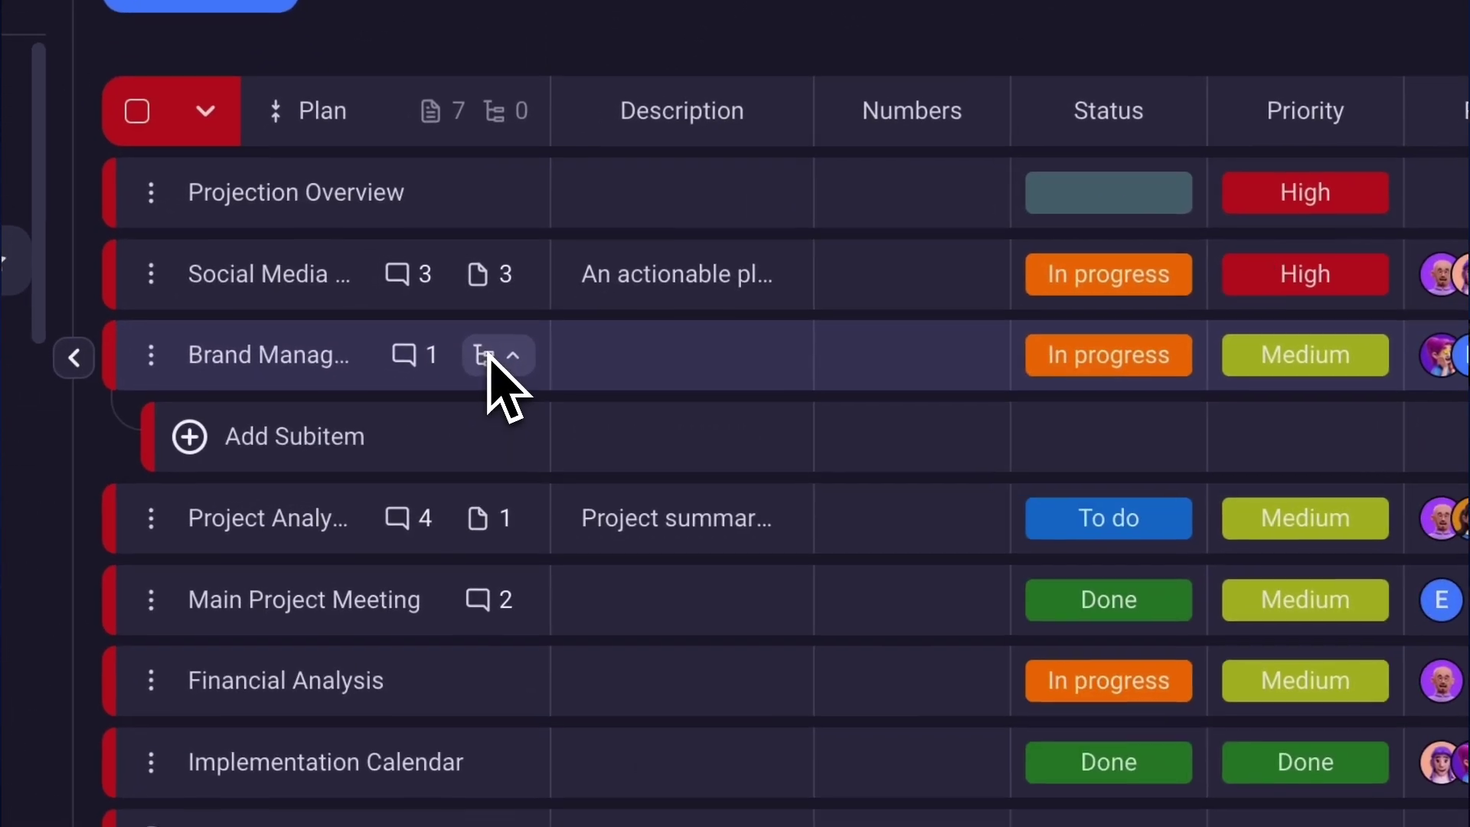
{"action": "left_click", "coordinate": [350, 440]}
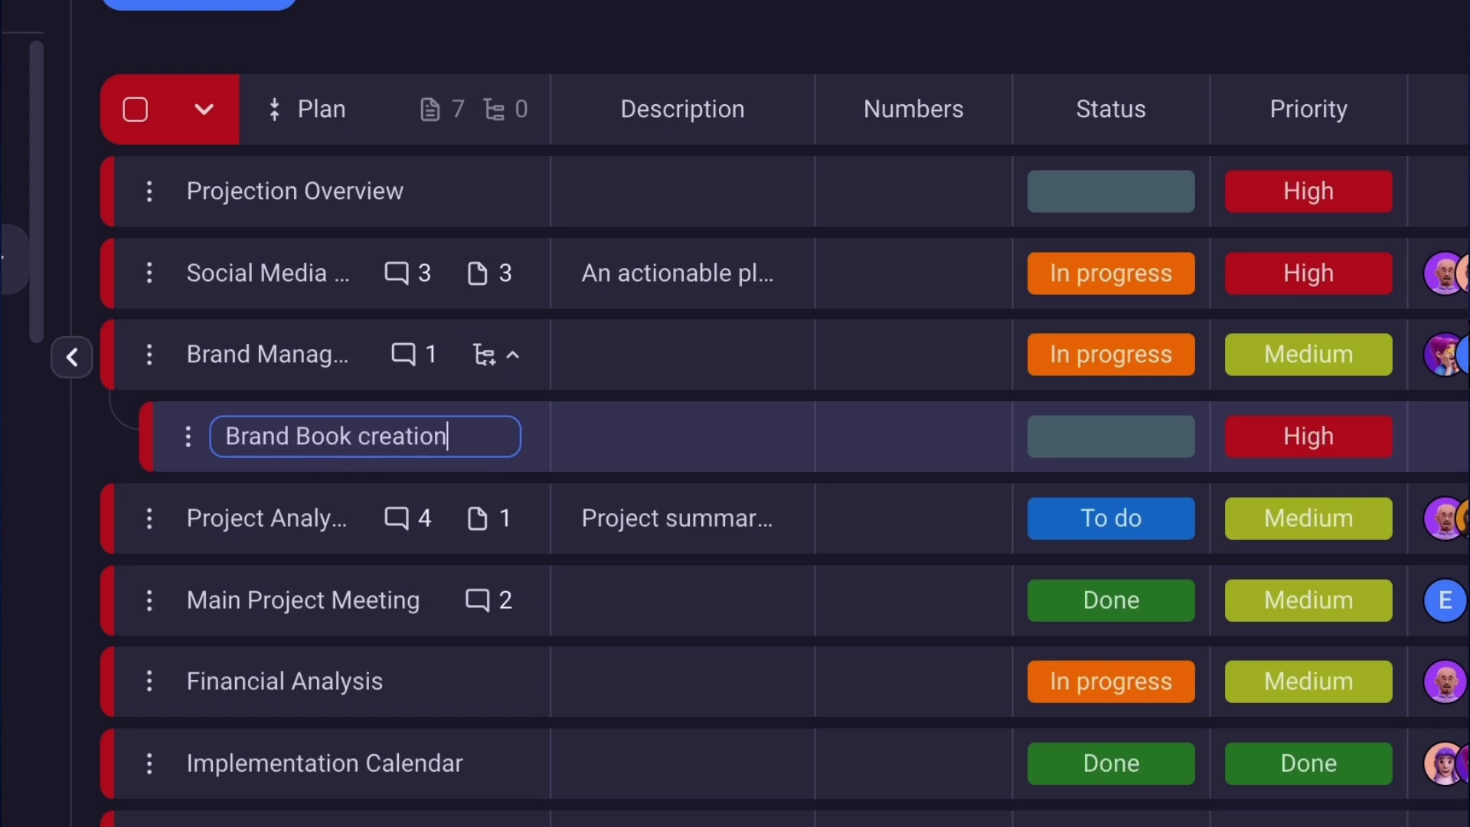
{"action": "type", "text": "Brand Book creation"}
{"action": "key", "text": "Return"}
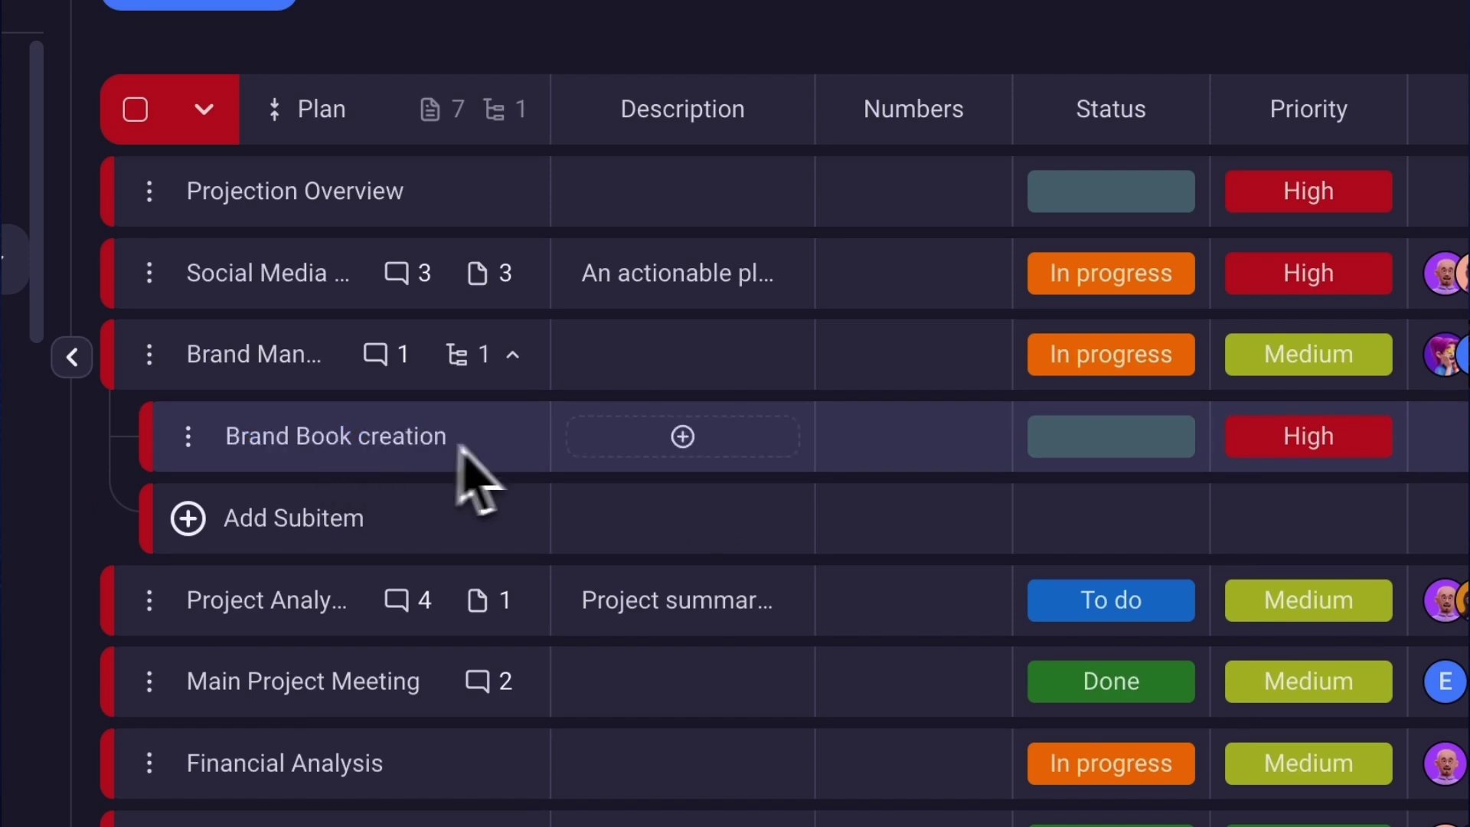
Set the Brand Book creation subitem's status to To do and assign a team member.
{"action": "left_click", "coordinate": [1111, 436]}
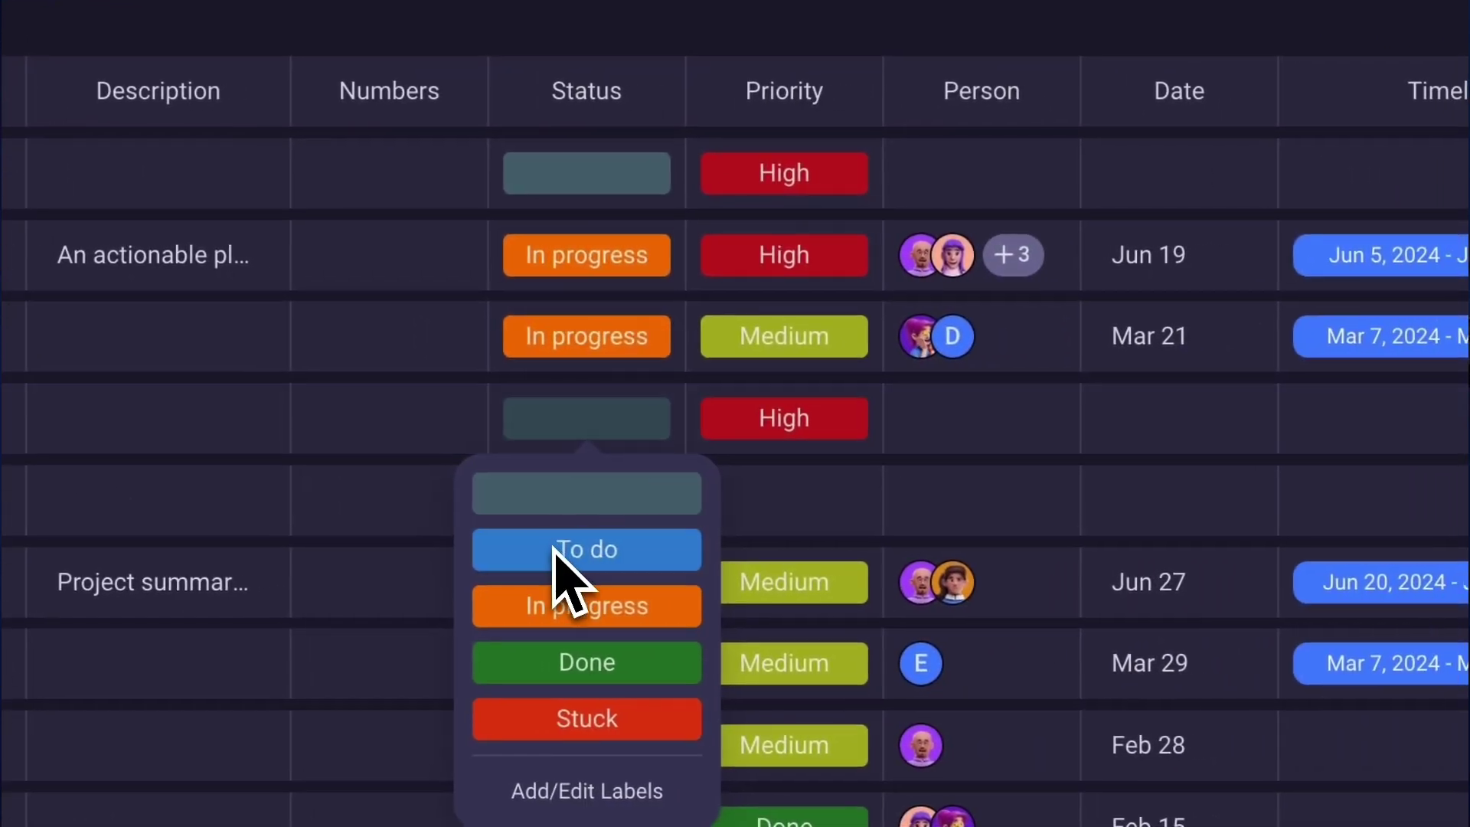
{"action": "left_click", "coordinate": [635, 559]}
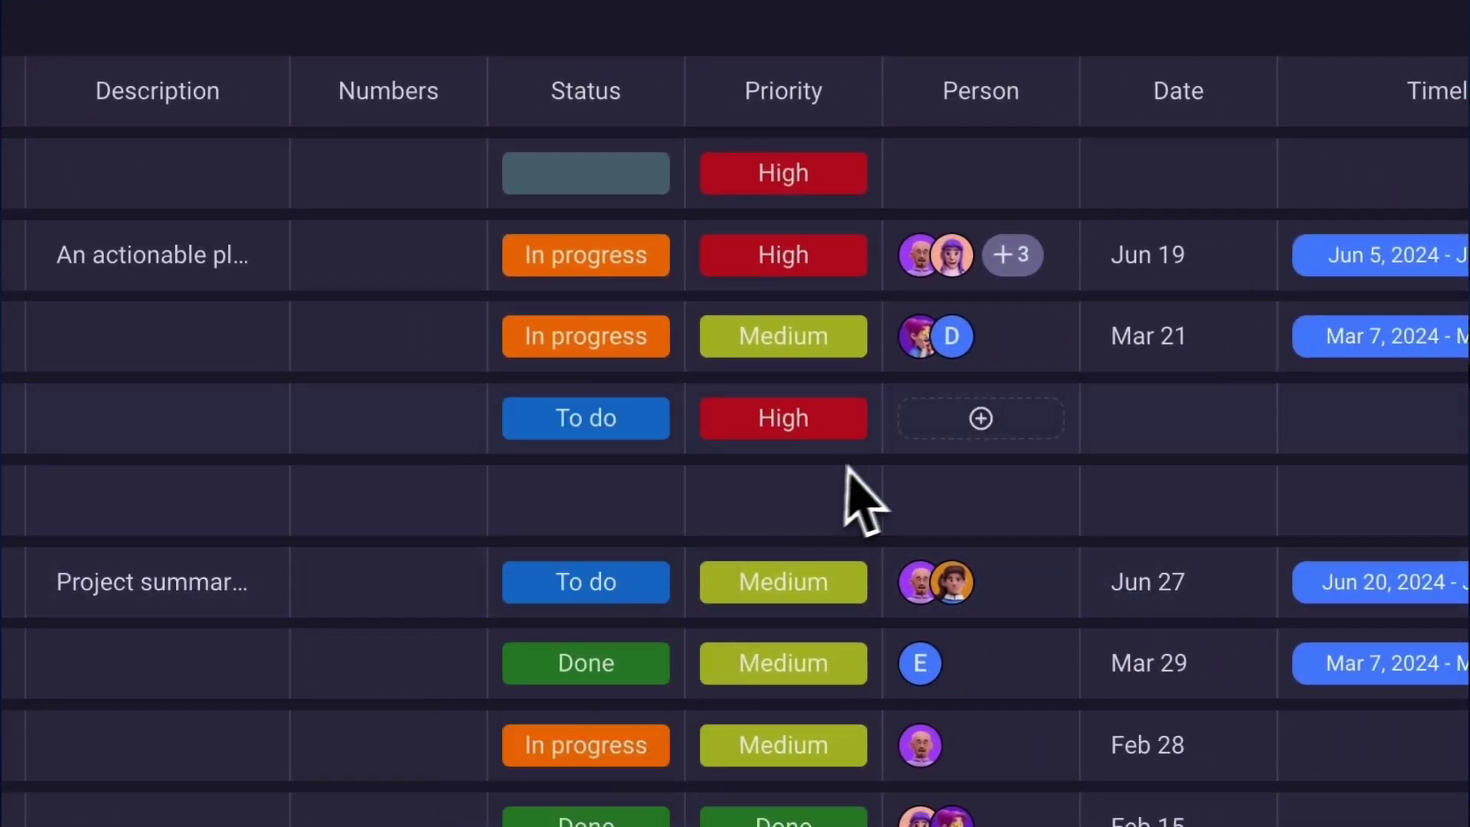
{"action": "left_click", "coordinate": [957, 427]}
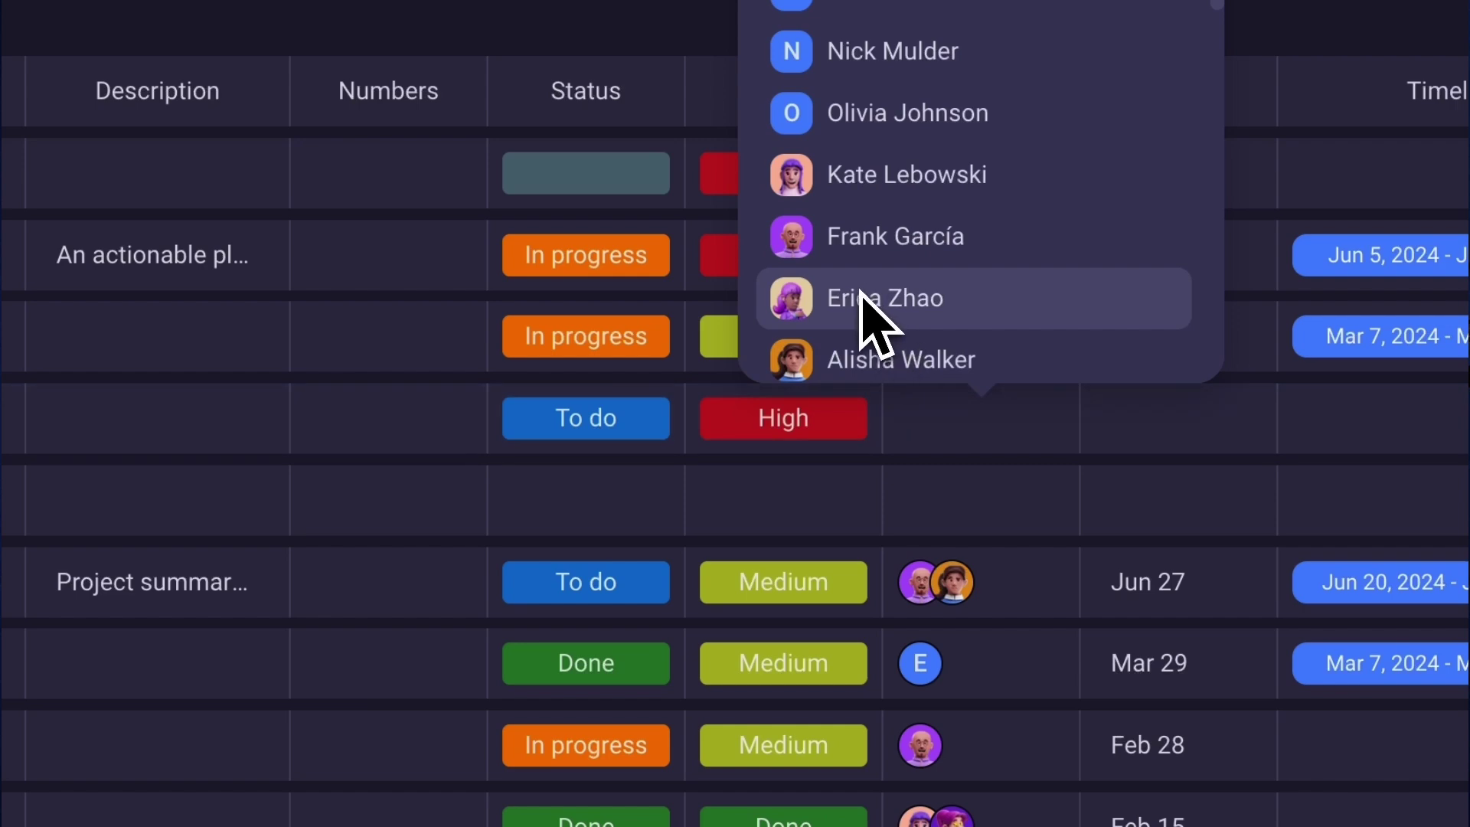
{"action": "left_click", "coordinate": [861, 297]}
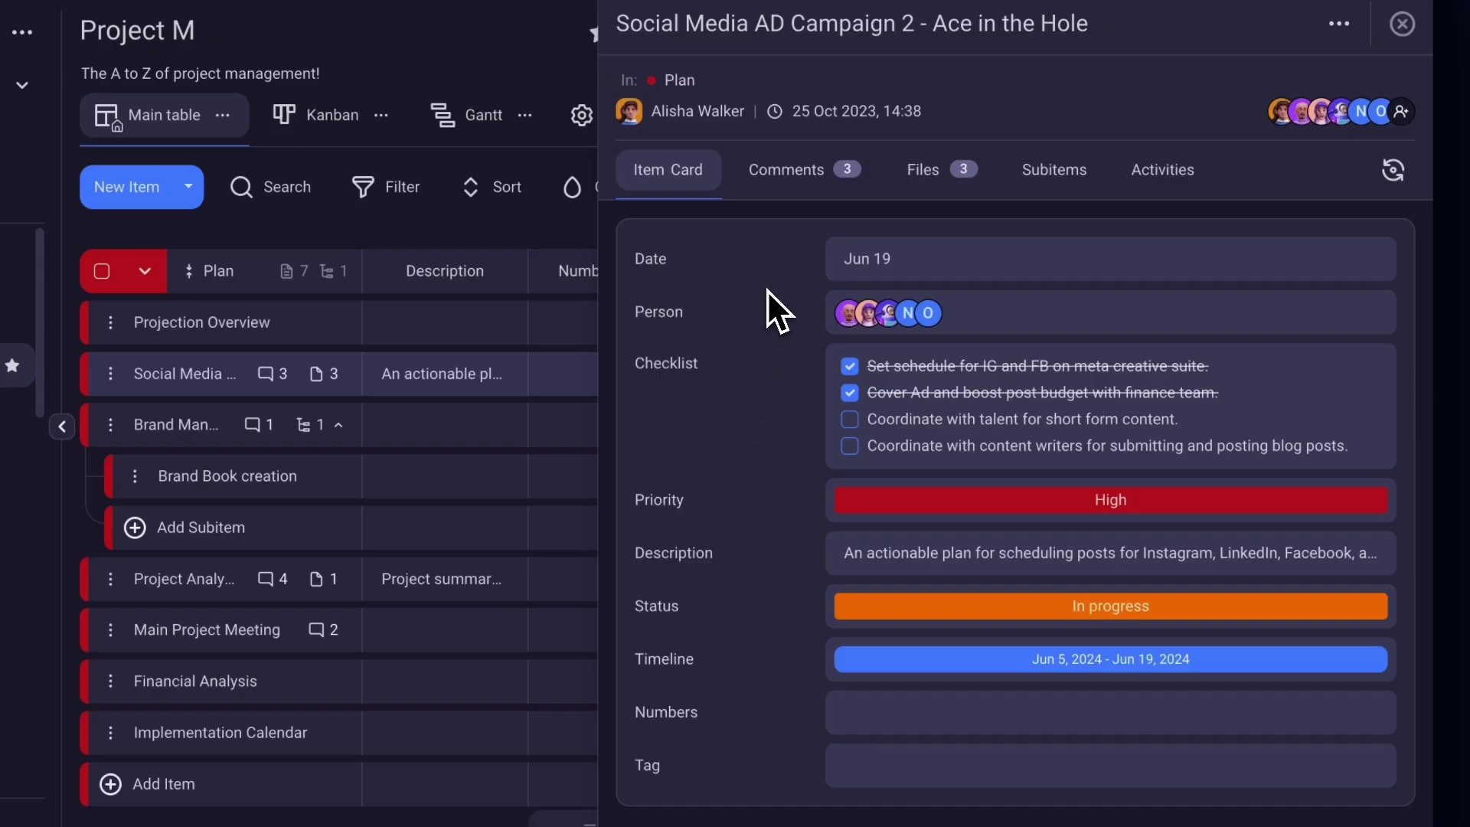
Review the Social Media AD Campaign 2 item's comments, files and activity history.
{"action": "left_click", "coordinate": [784, 183]}
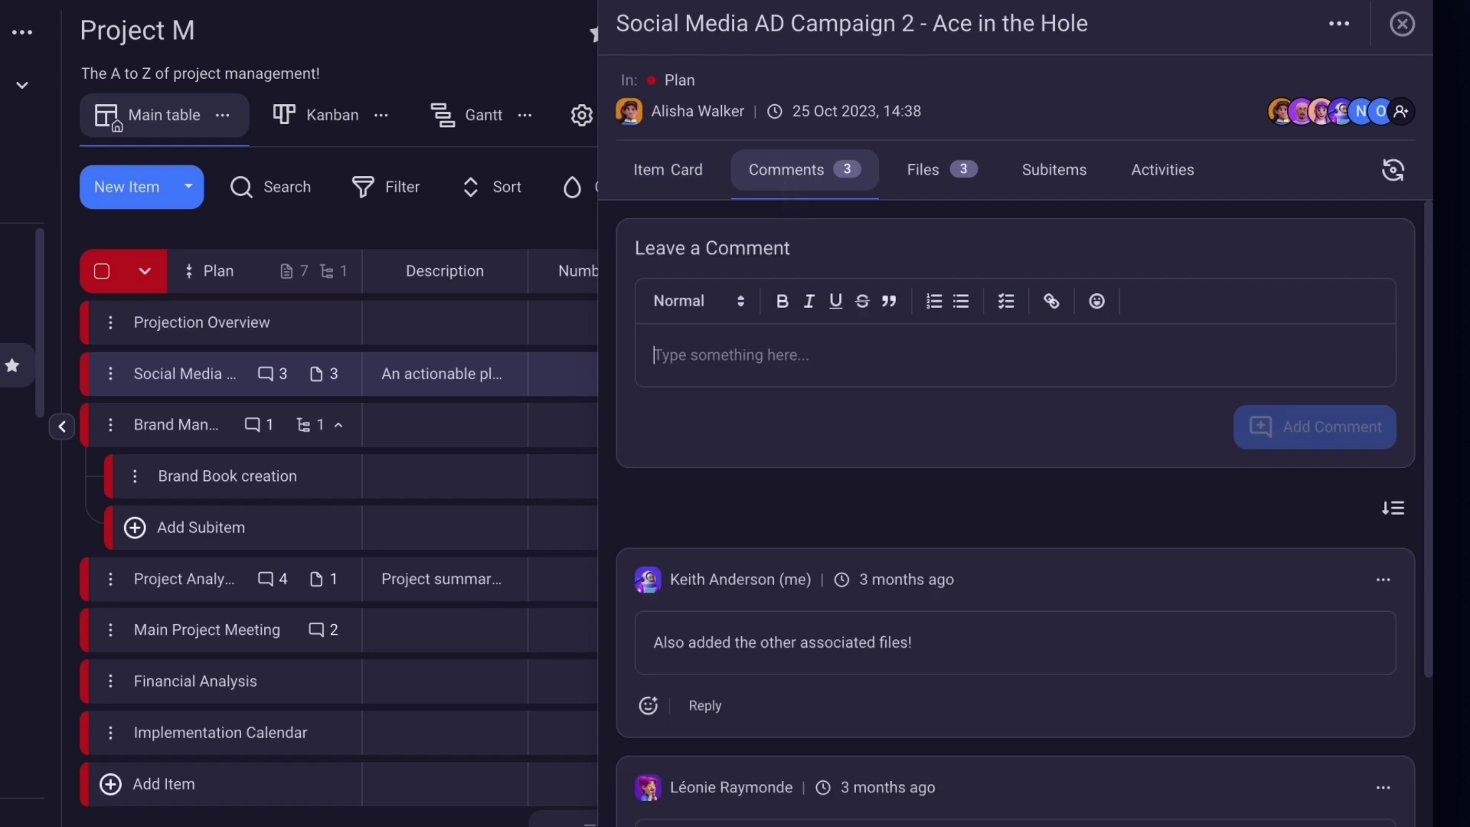
{"action": "left_click", "coordinate": [929, 183]}
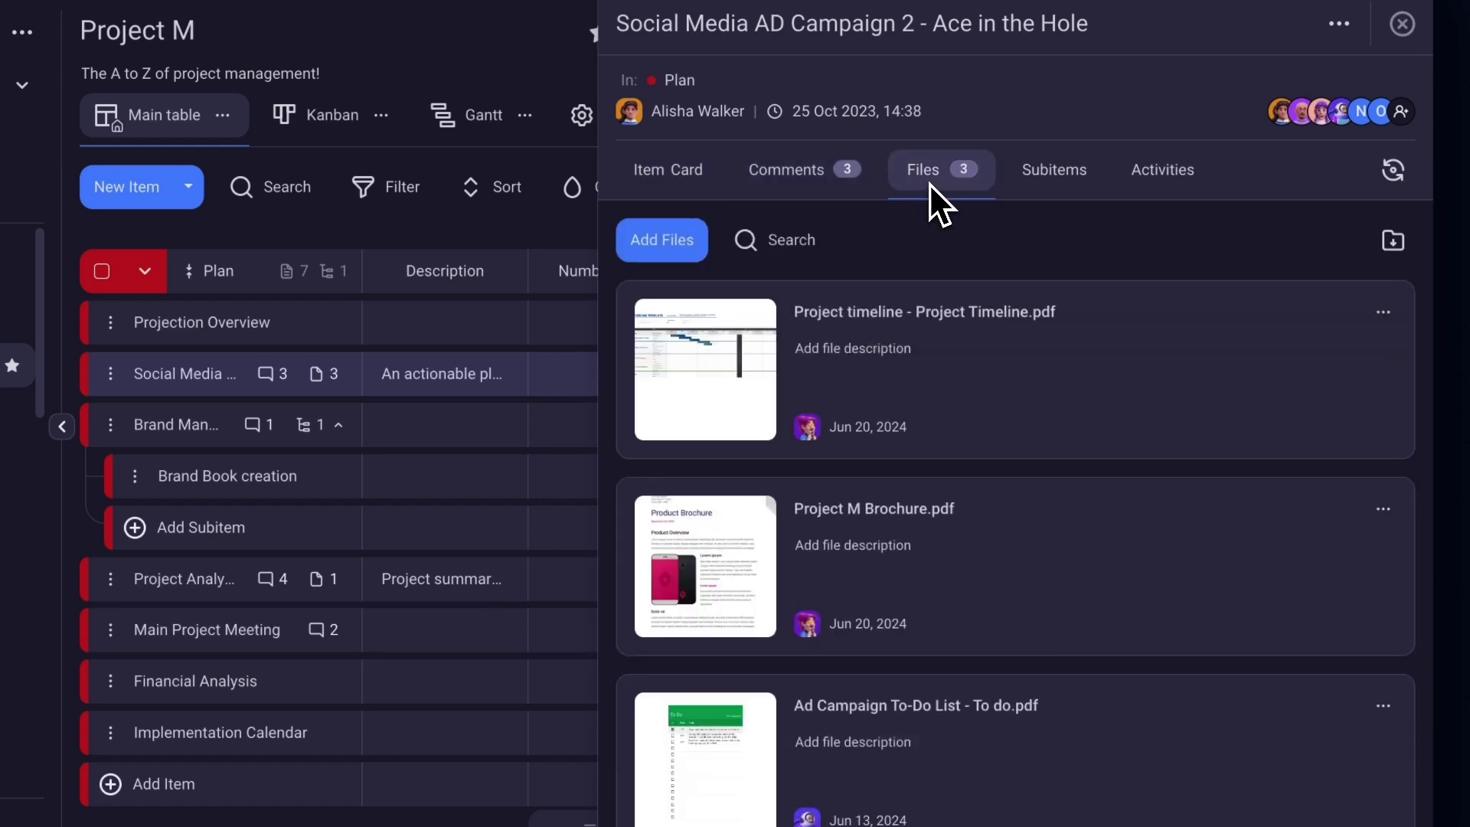
{"action": "left_click", "coordinate": [1169, 189]}
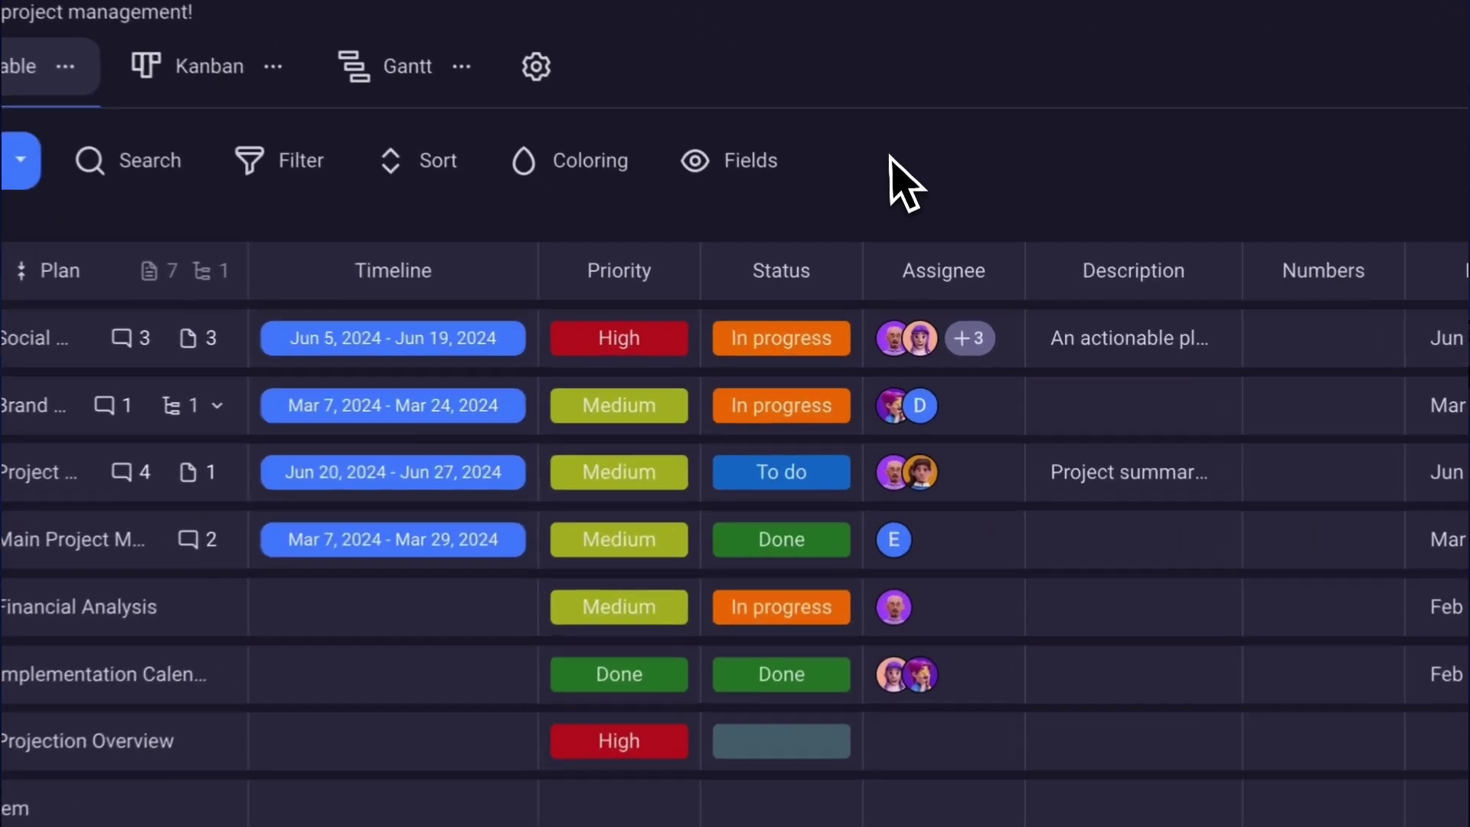
Show the list of column types available to add to the Project M table.
{"action": "mouse_move", "coordinate": [670, 348]}
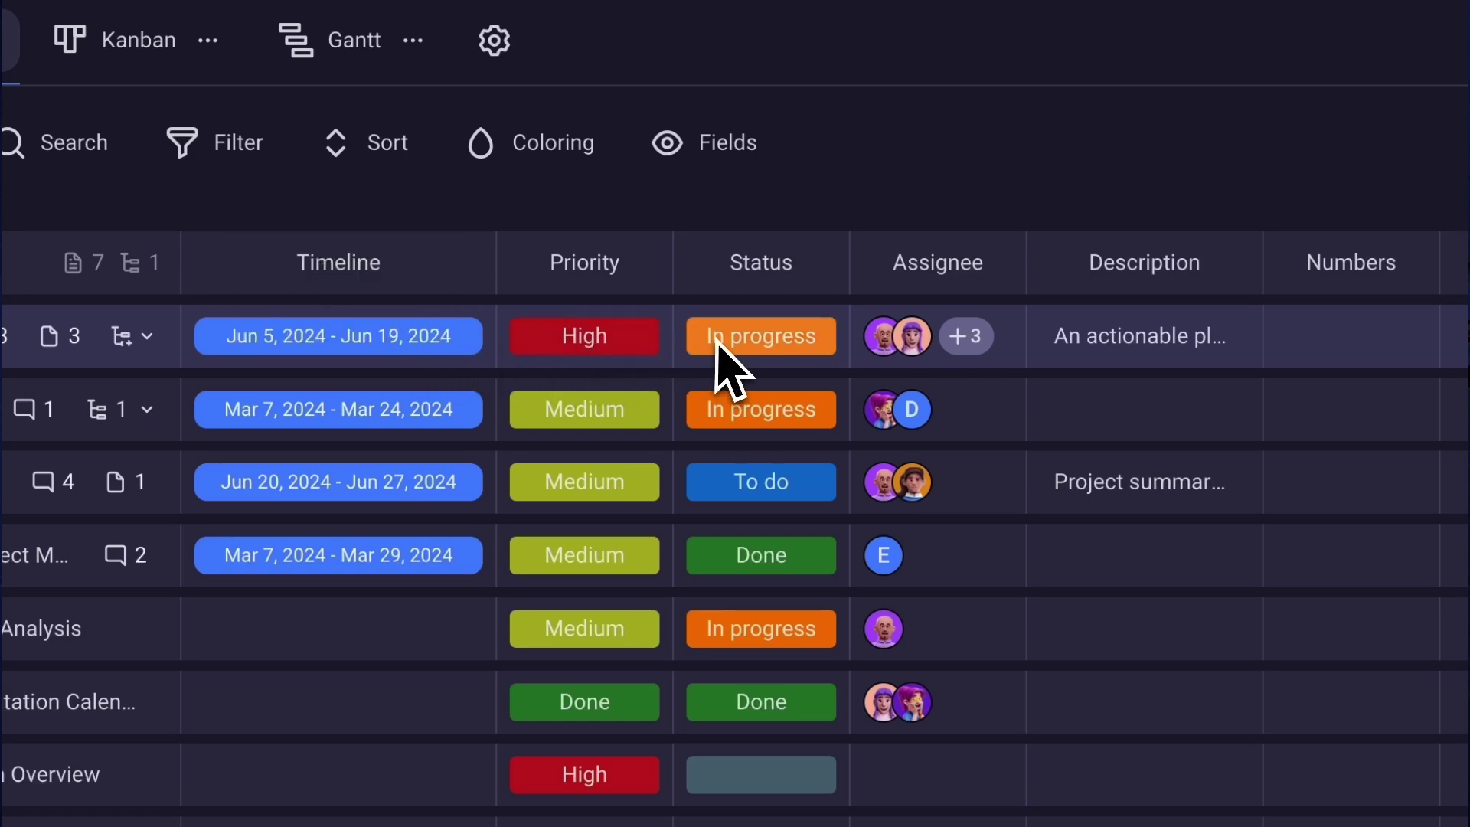
{"action": "mouse_move", "coordinate": [977, 342]}
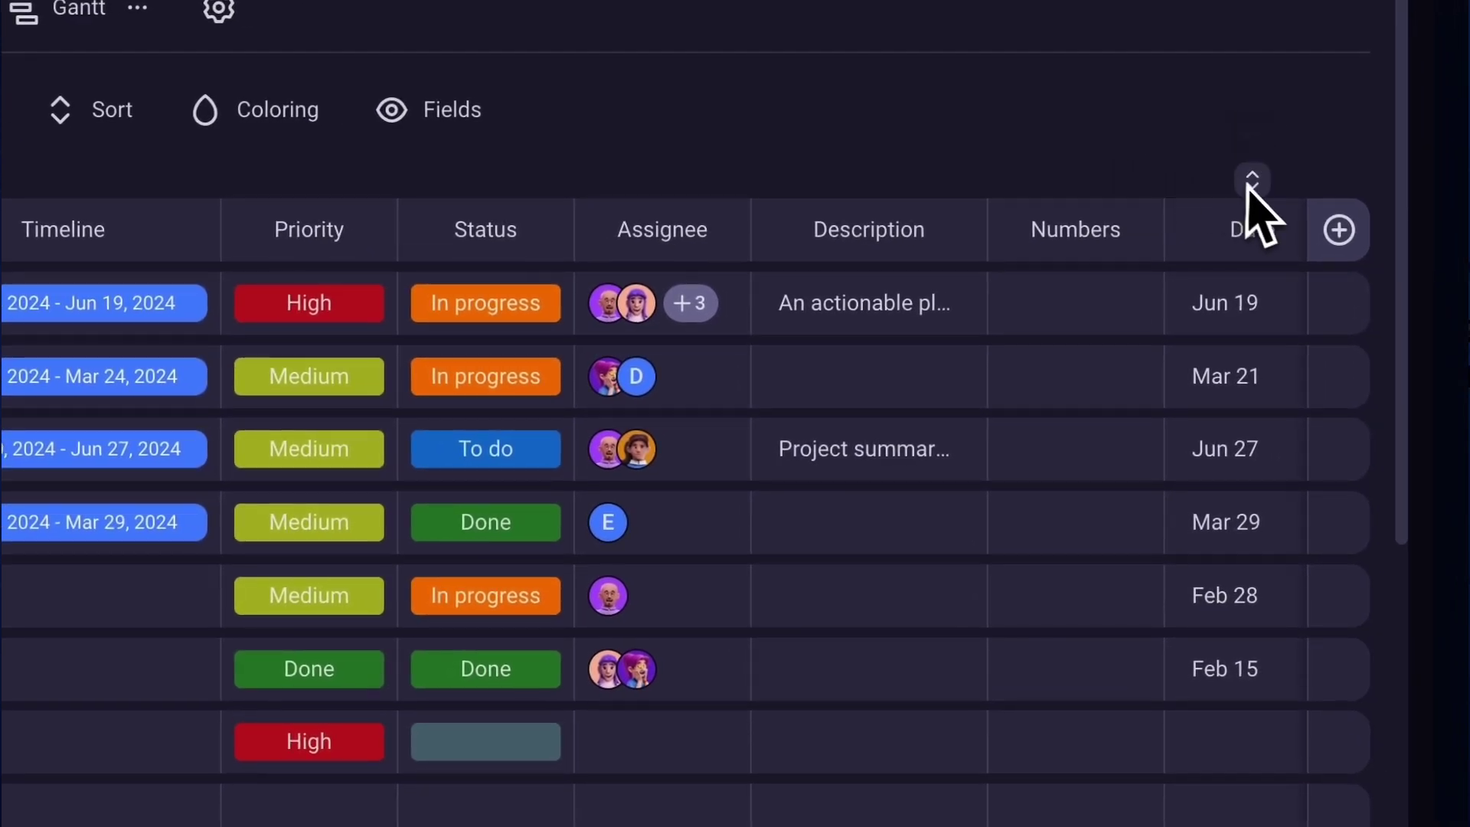
{"action": "left_click", "coordinate": [1336, 232]}
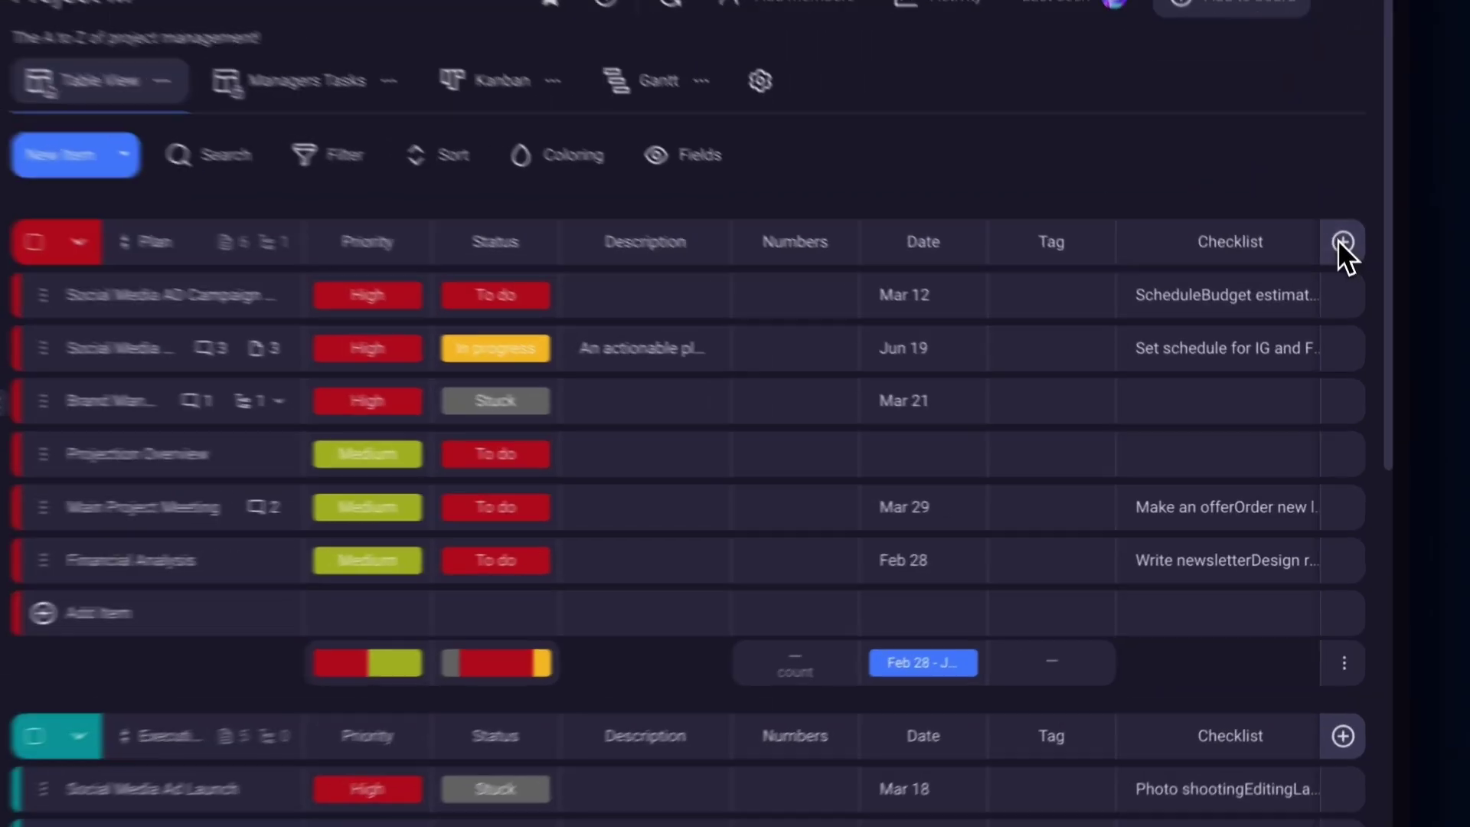
{"action": "left_click", "coordinate": [1346, 307]}
Add a Person column and assign three team members to the first row.
{"action": "left_click", "coordinate": [1210, 617]}
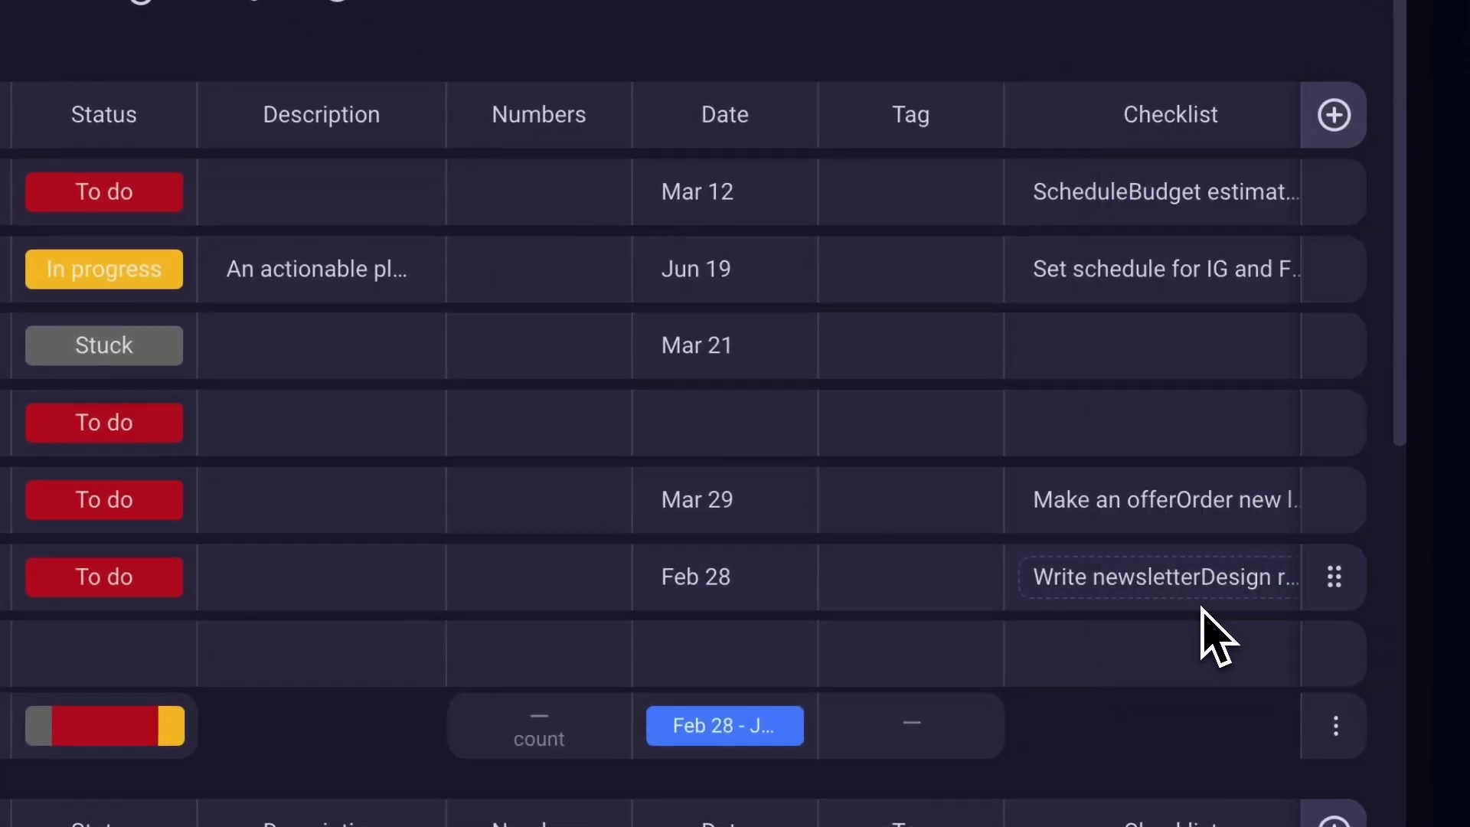
{"action": "left_click", "coordinate": [1164, 197]}
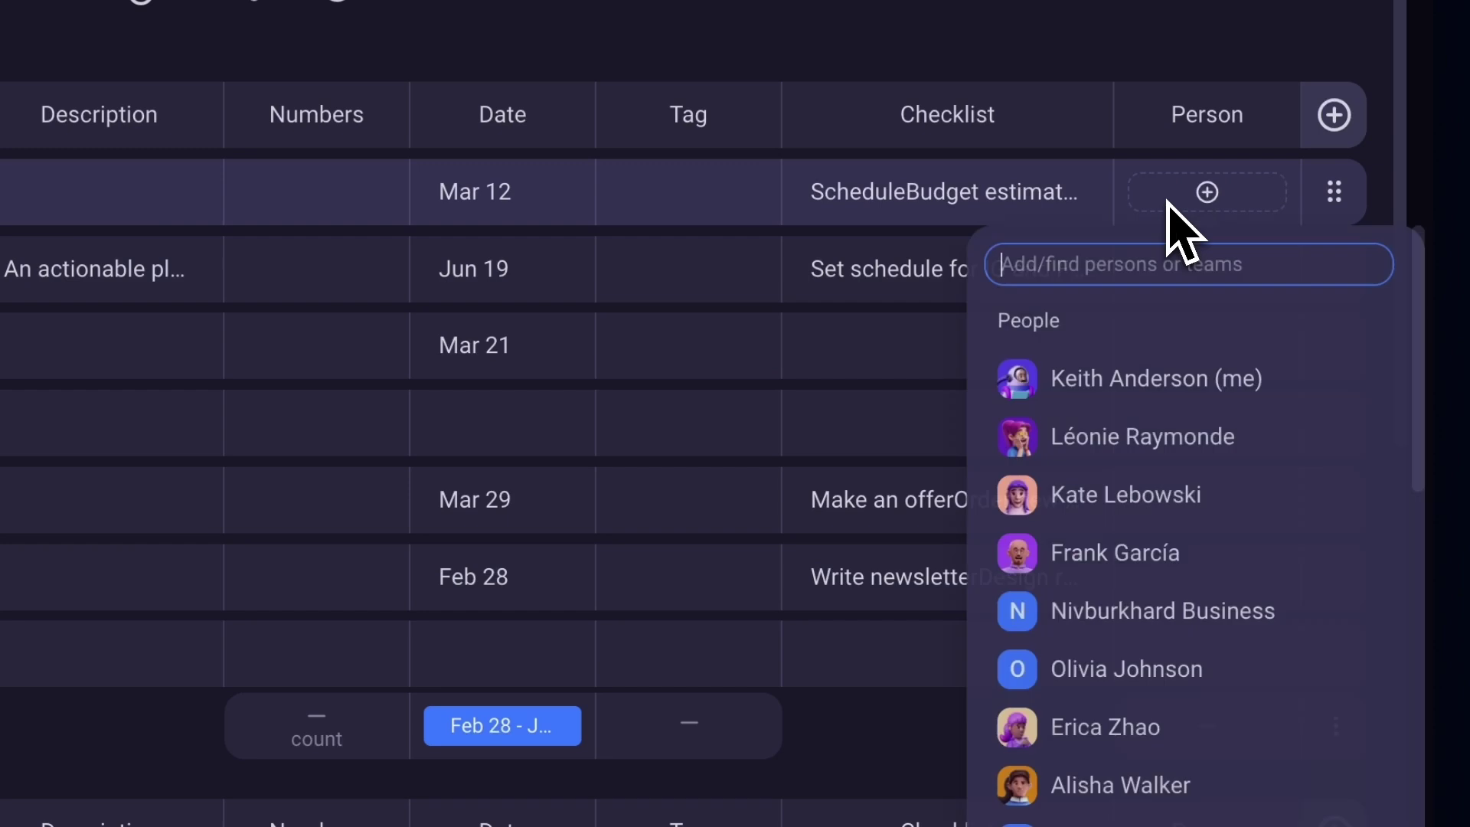
{"action": "left_click", "coordinate": [1114, 382]}
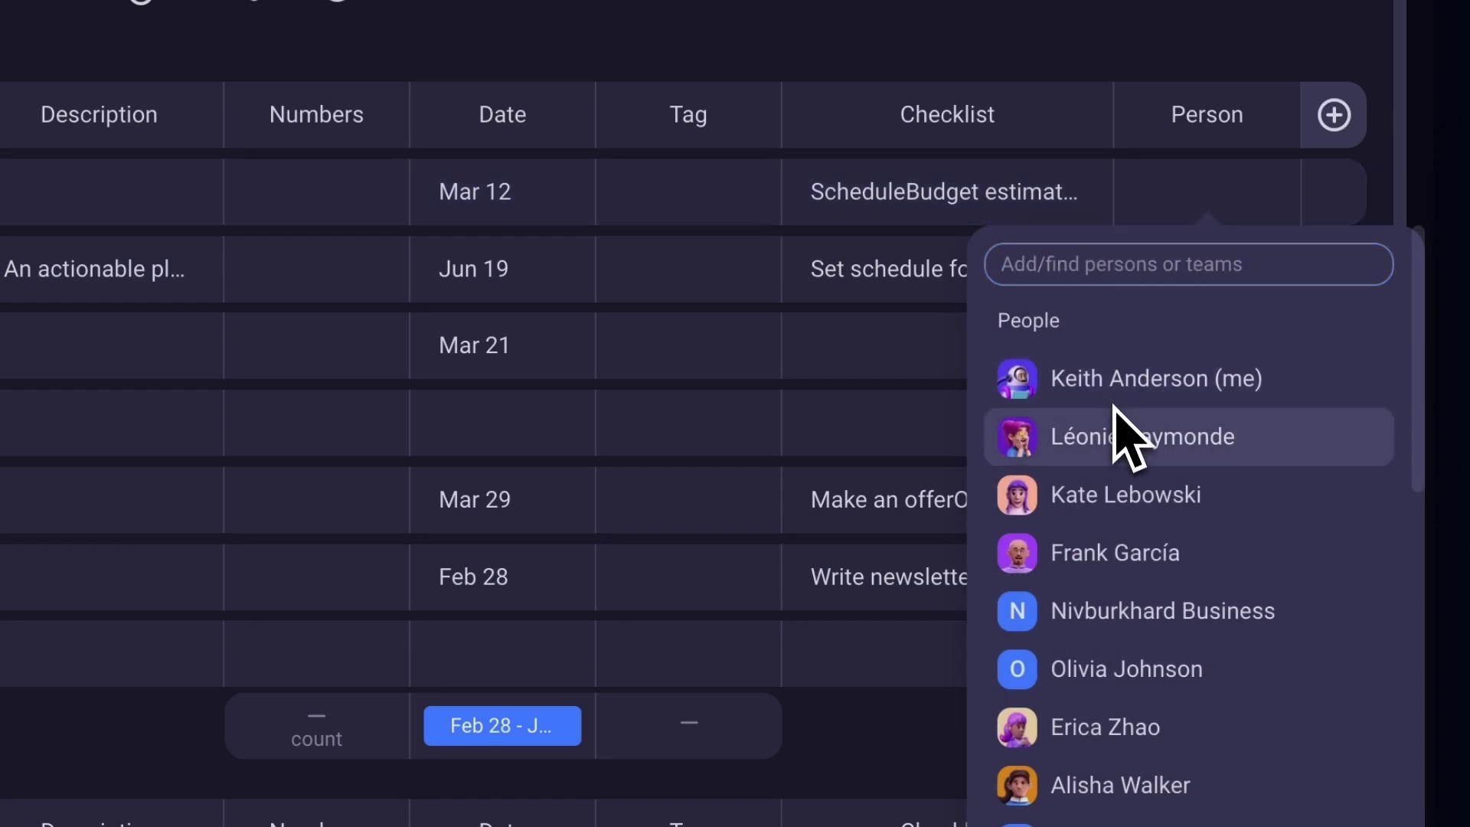
{"action": "left_click", "coordinate": [1125, 518]}
{"action": "left_click", "coordinate": [1105, 468]}
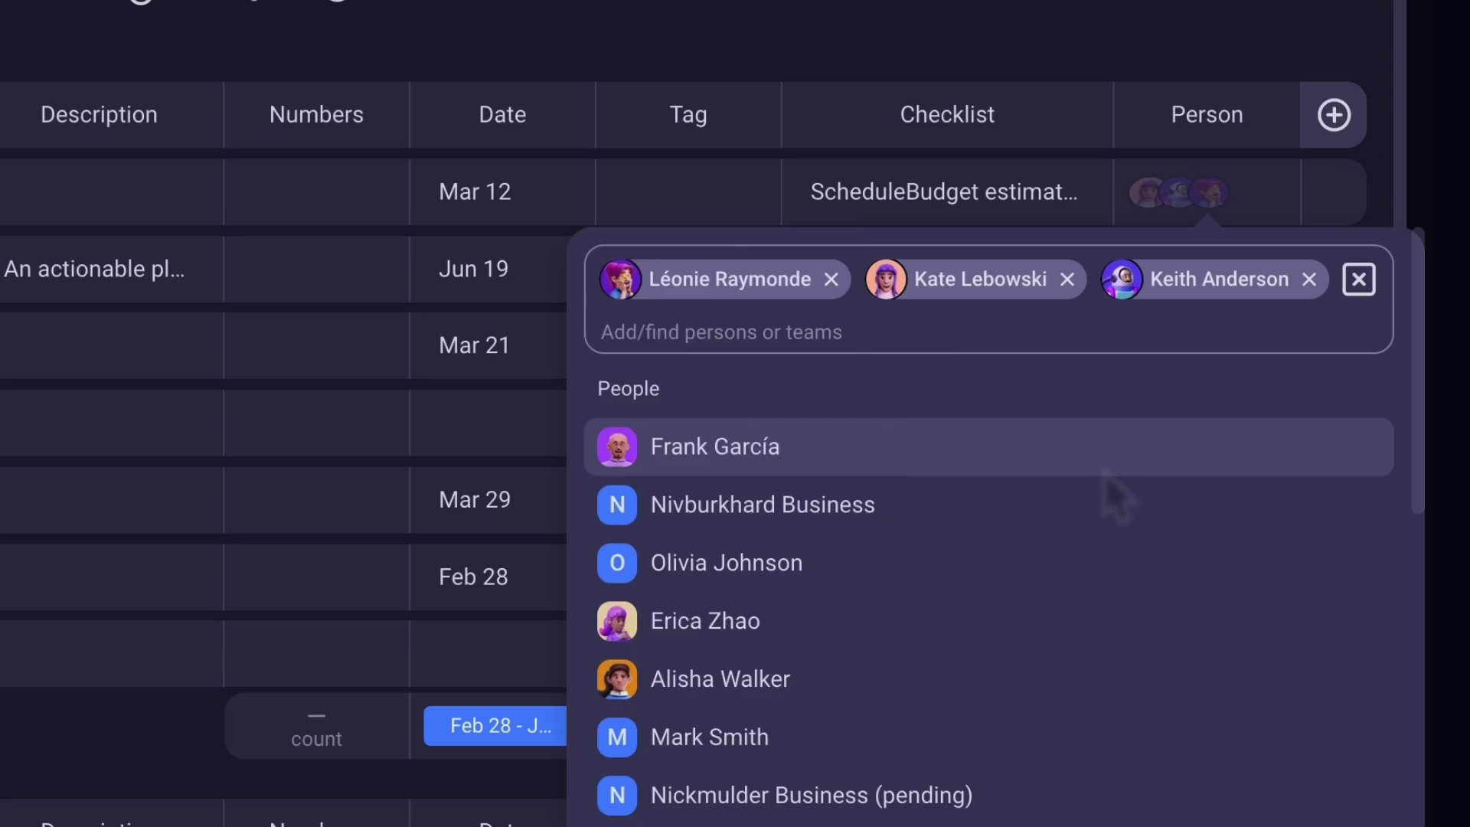
Add a Timeline column and try a Sep 26 to Oct 3 range without keeping it.
{"action": "left_click", "coordinate": [1333, 113]}
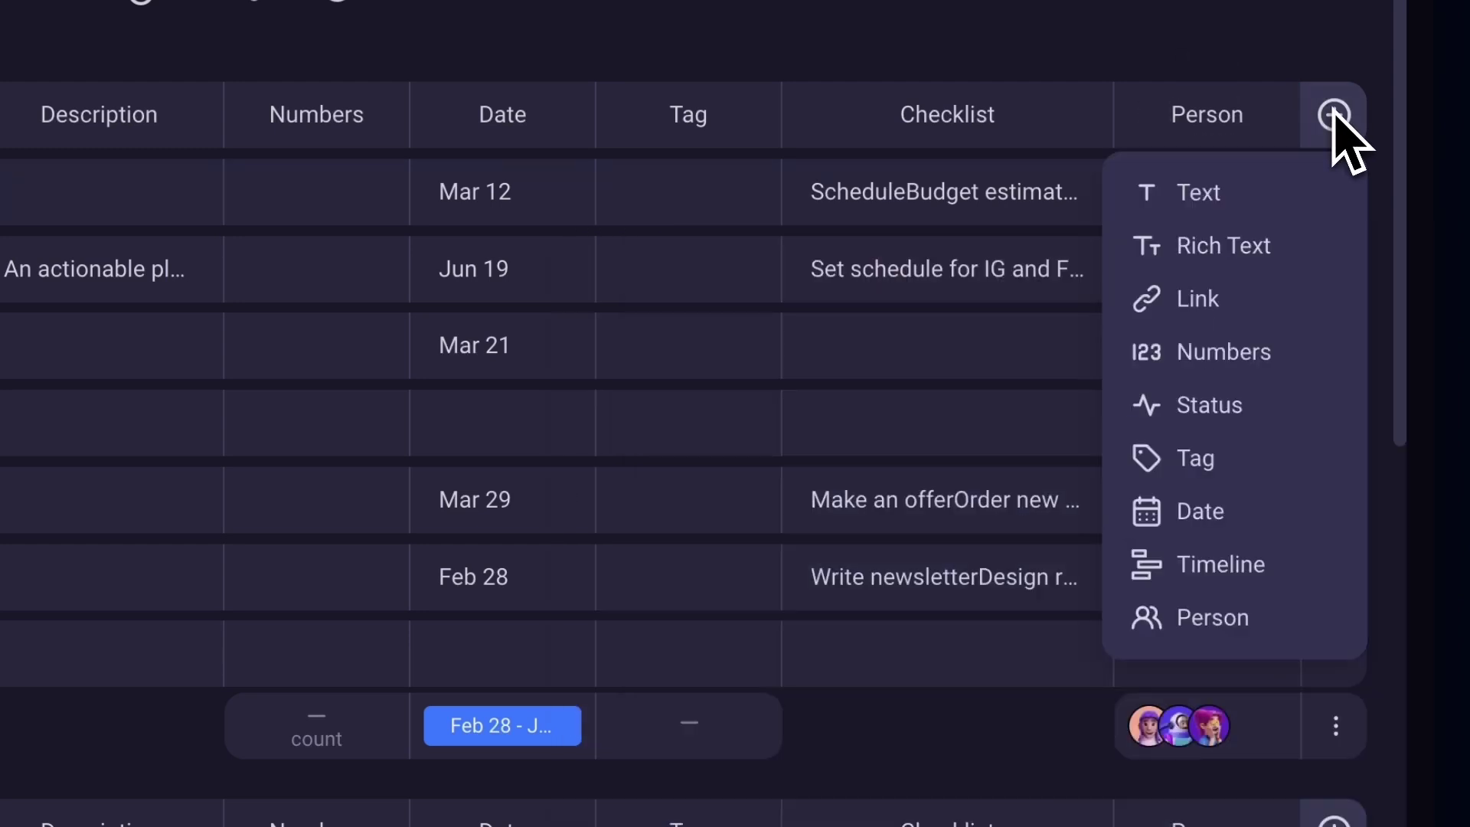
{"action": "left_click", "coordinate": [1217, 565]}
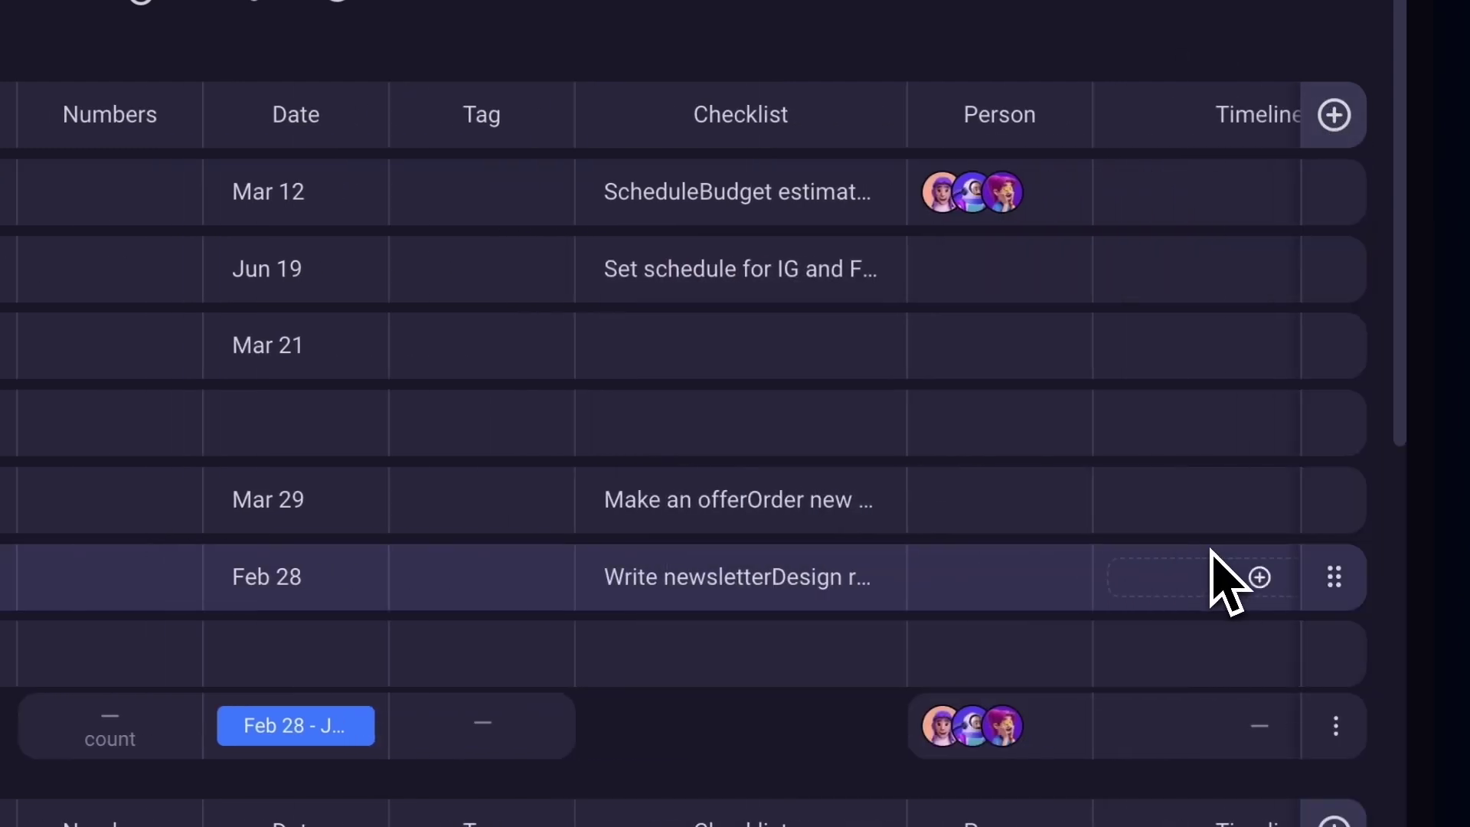
{"action": "left_click", "coordinate": [1148, 195]}
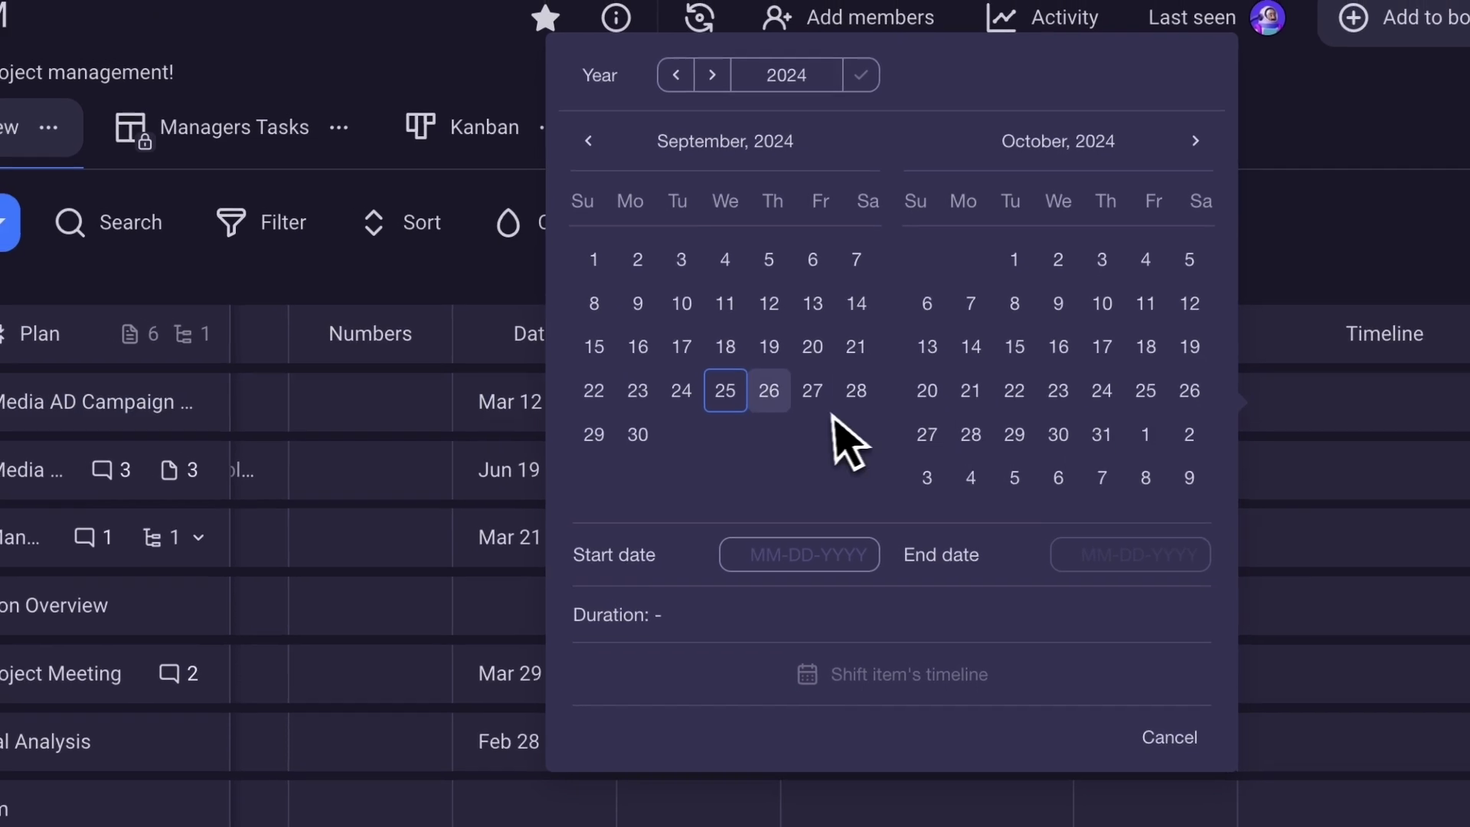
{"action": "left_click", "coordinate": [746, 376]}
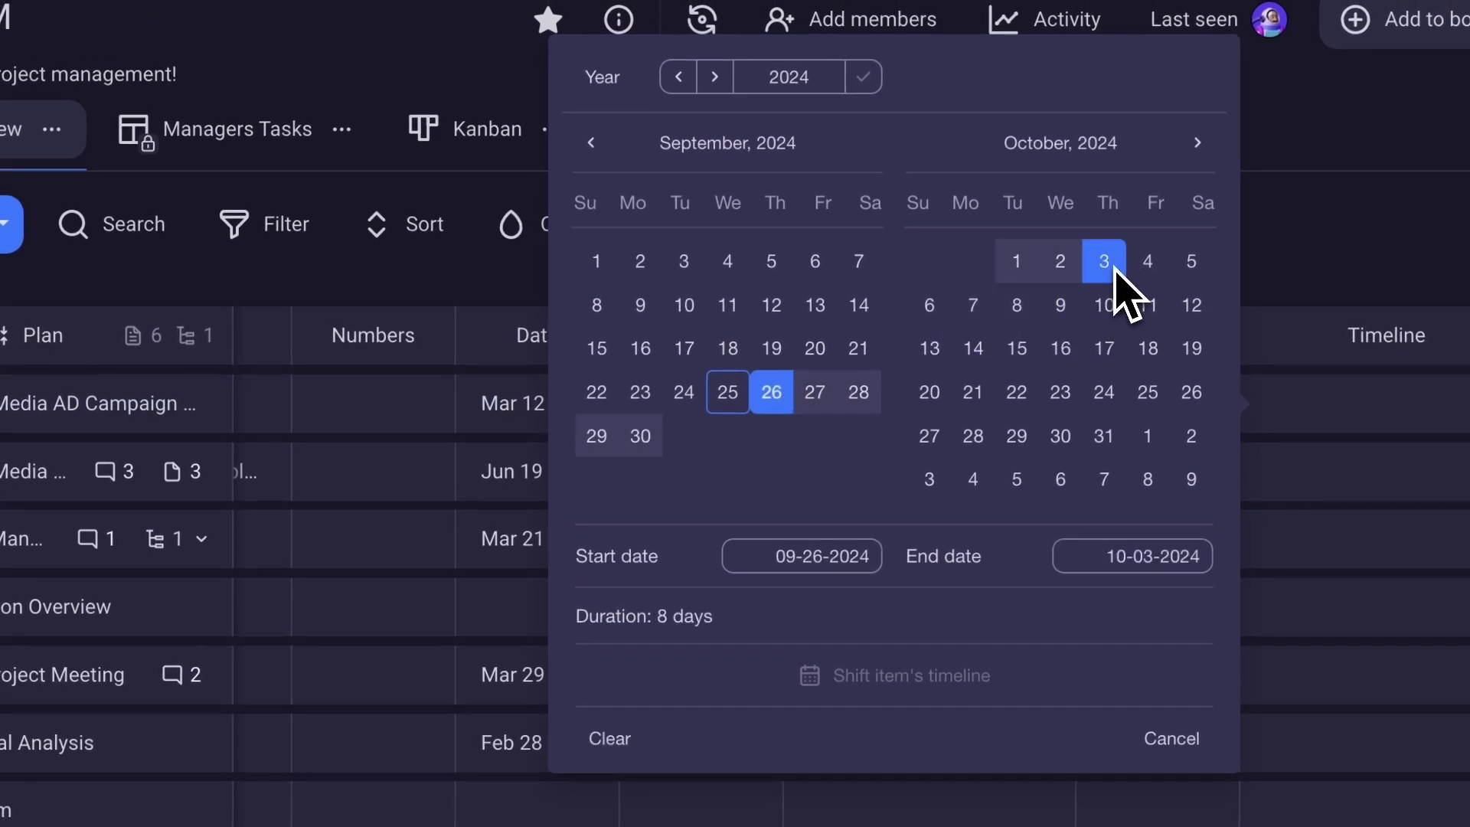
{"action": "left_click", "coordinate": [1329, 291]}
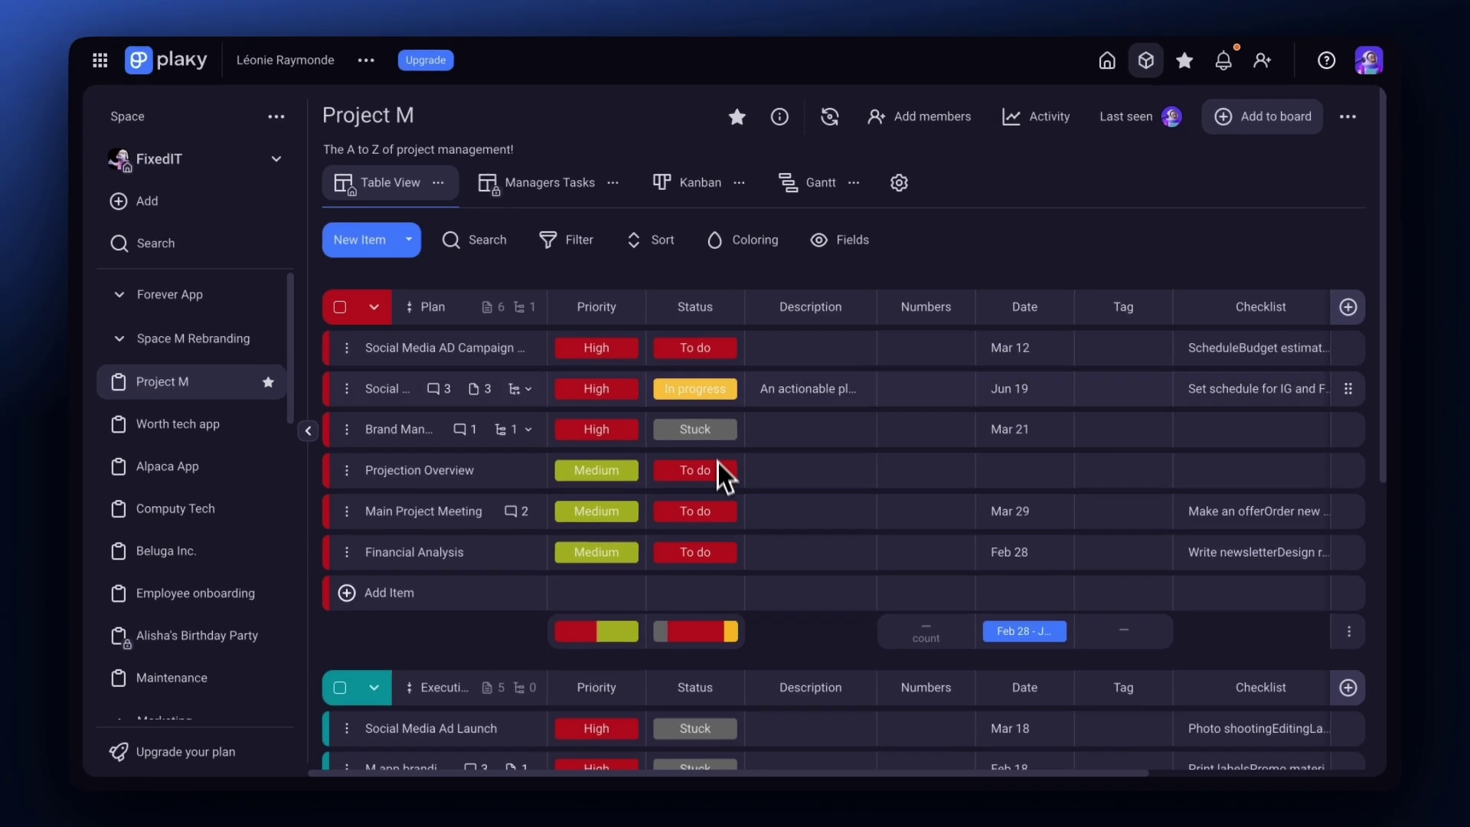
Recolour the Status labels: To do becomes blue and In progress becomes orange.
{"action": "left_click", "coordinate": [719, 359]}
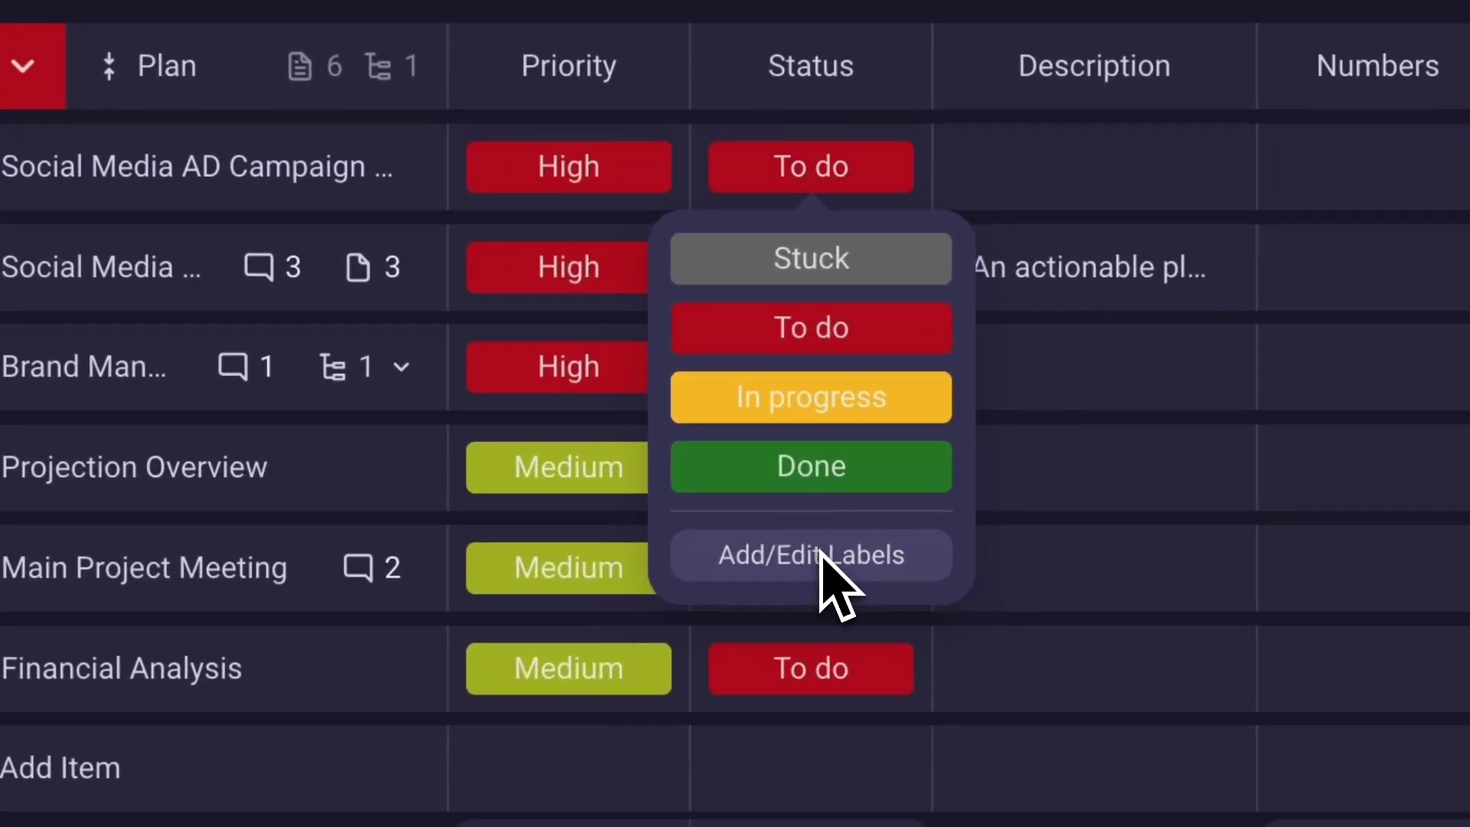
{"action": "left_click", "coordinate": [699, 504]}
{"action": "left_click", "coordinate": [675, 278]}
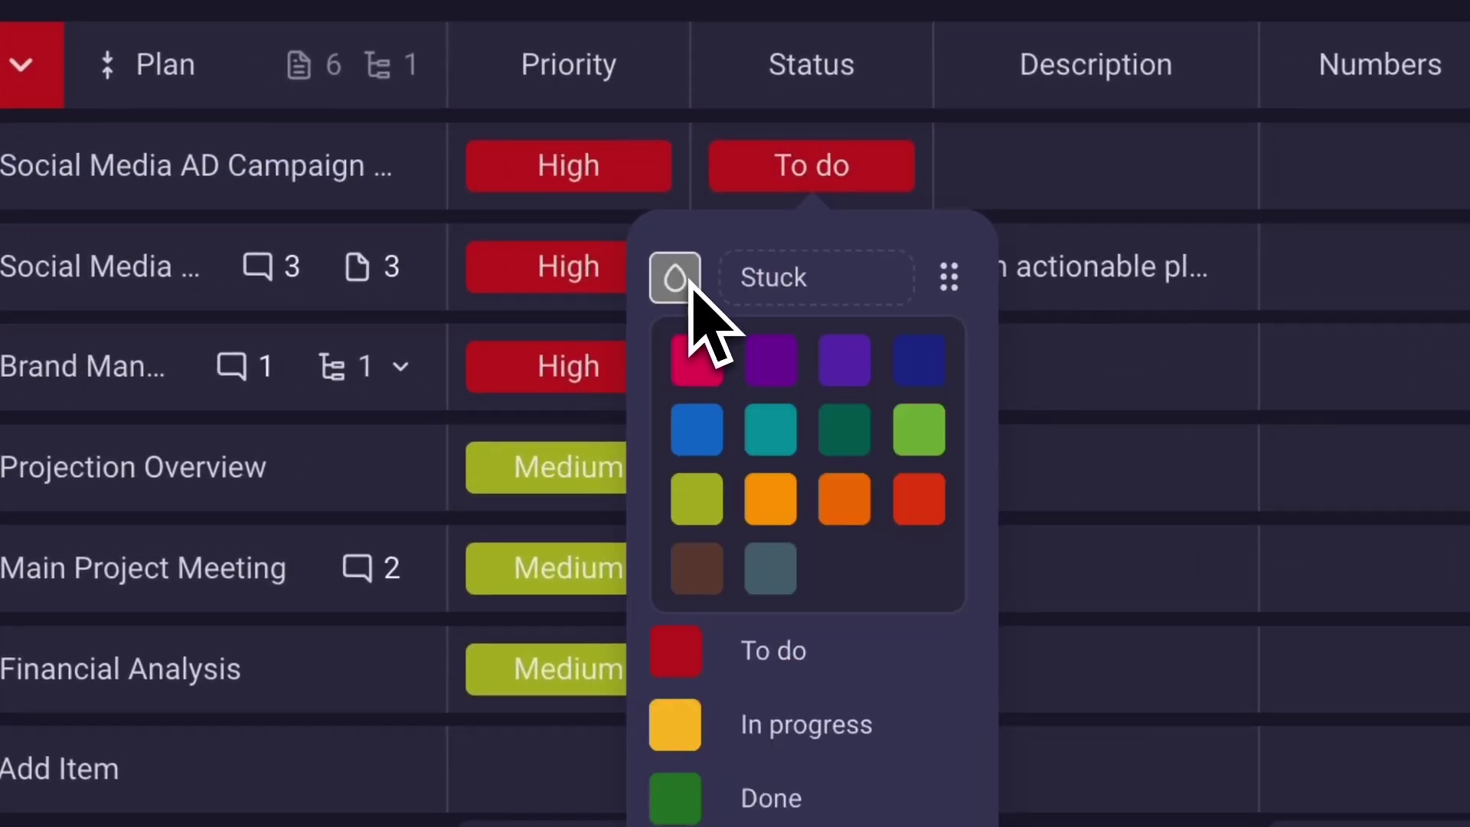
{"action": "left_click", "coordinate": [695, 358]}
{"action": "left_click", "coordinate": [686, 356]}
{"action": "left_click", "coordinate": [918, 433]}
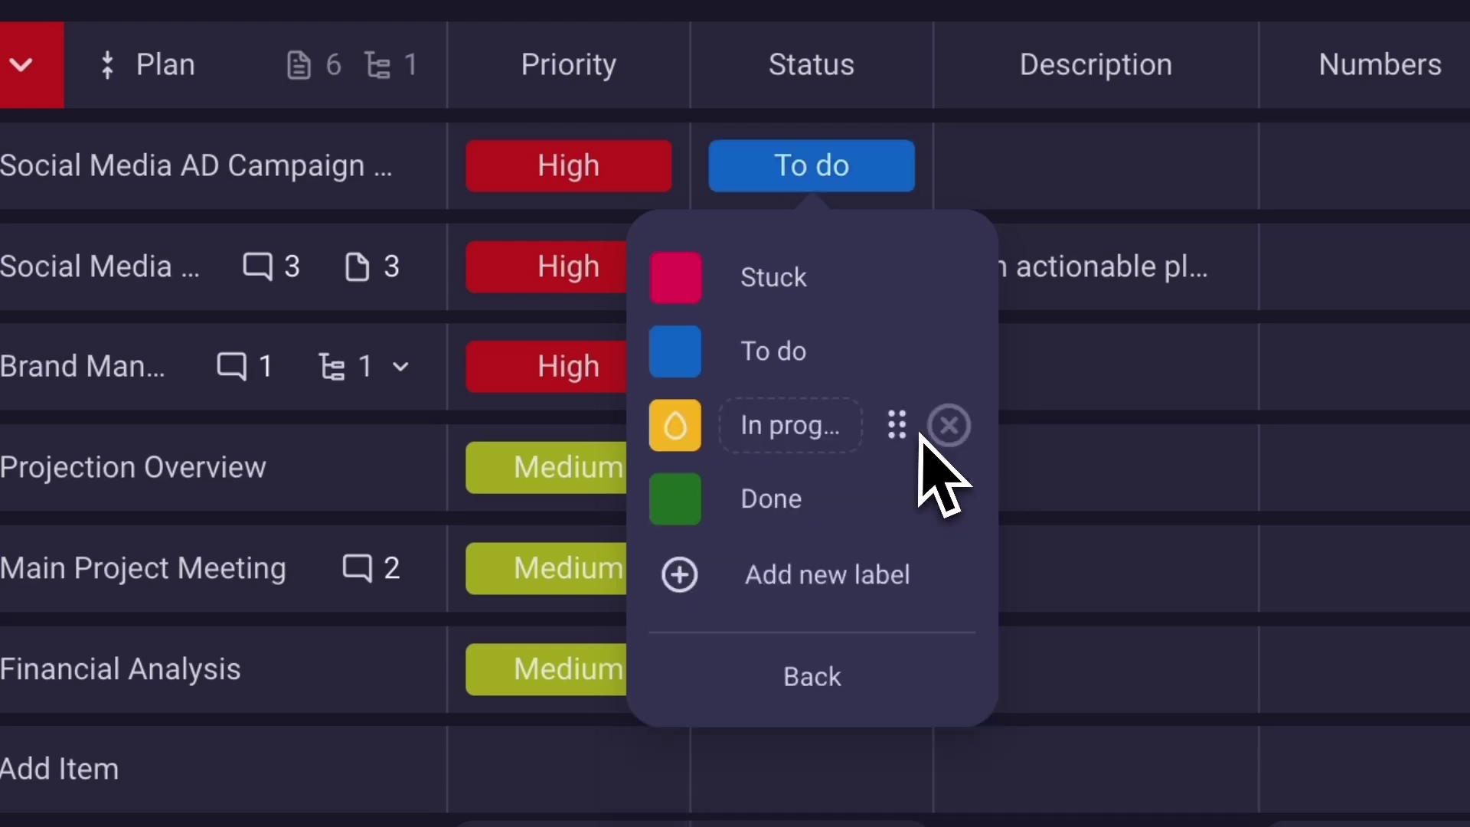
{"action": "left_click", "coordinate": [676, 429]}
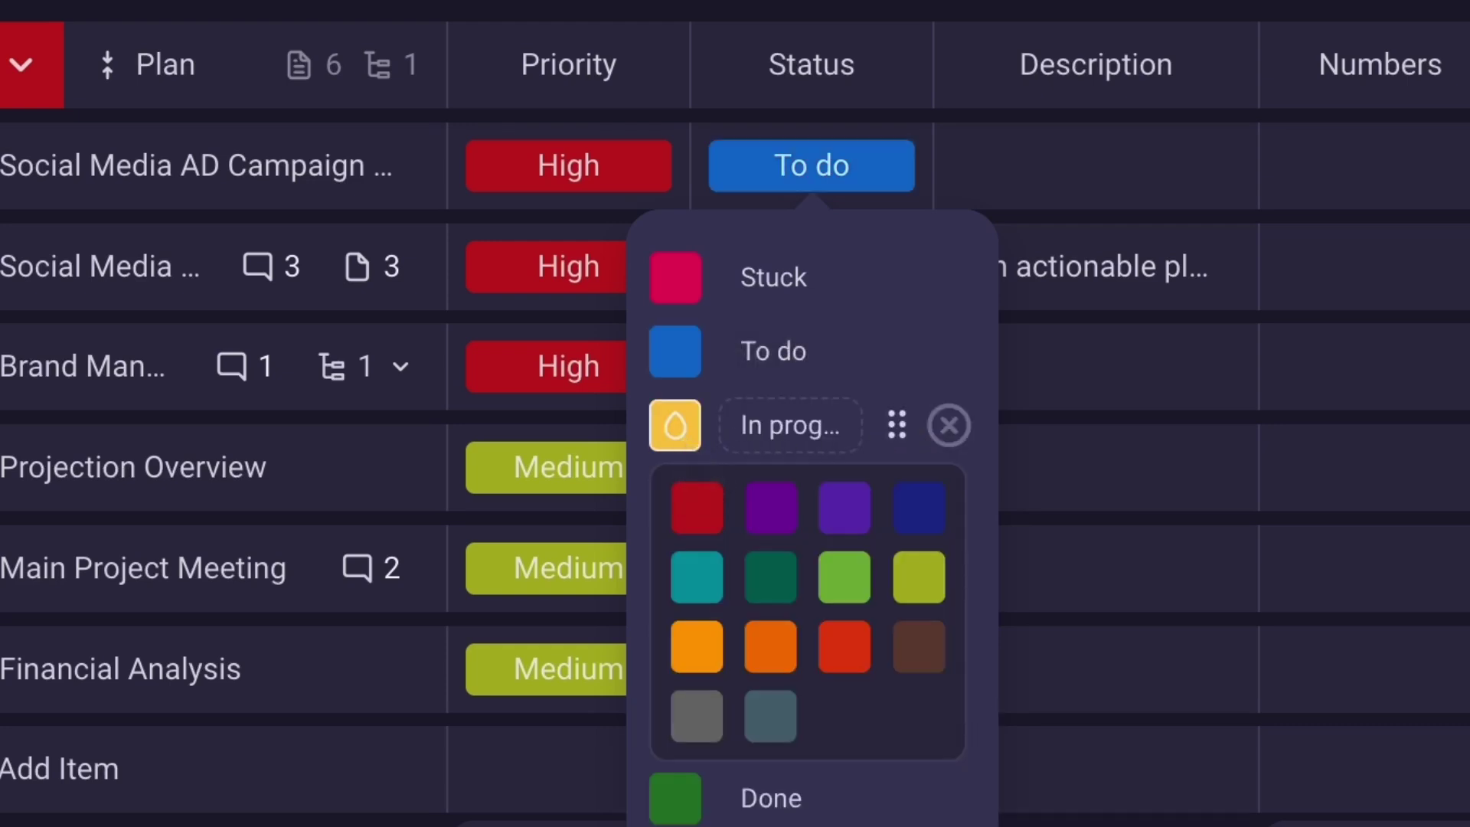
{"action": "left_click", "coordinate": [700, 628]}
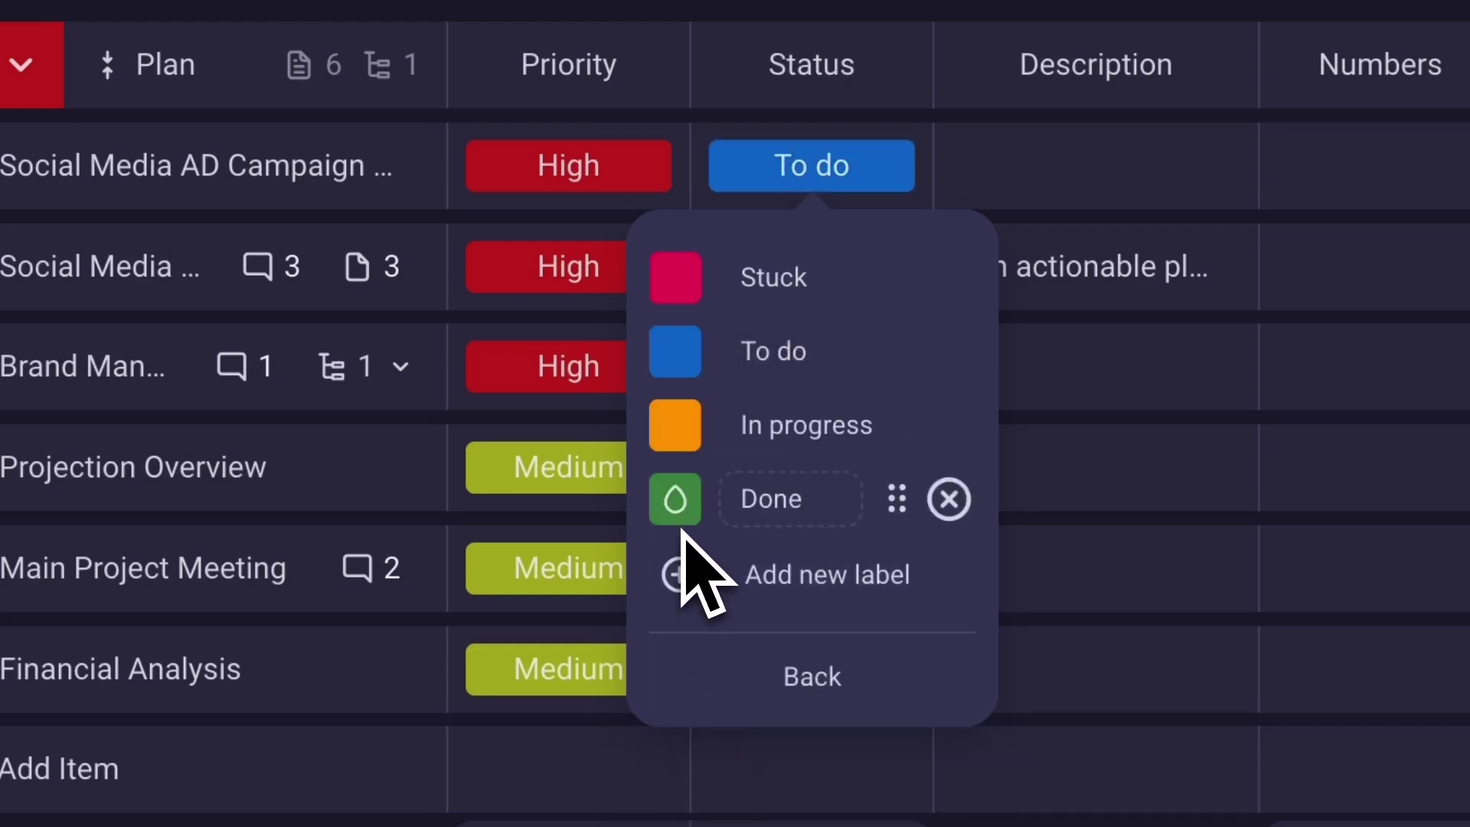
{"action": "left_click", "coordinate": [1410, 6]}
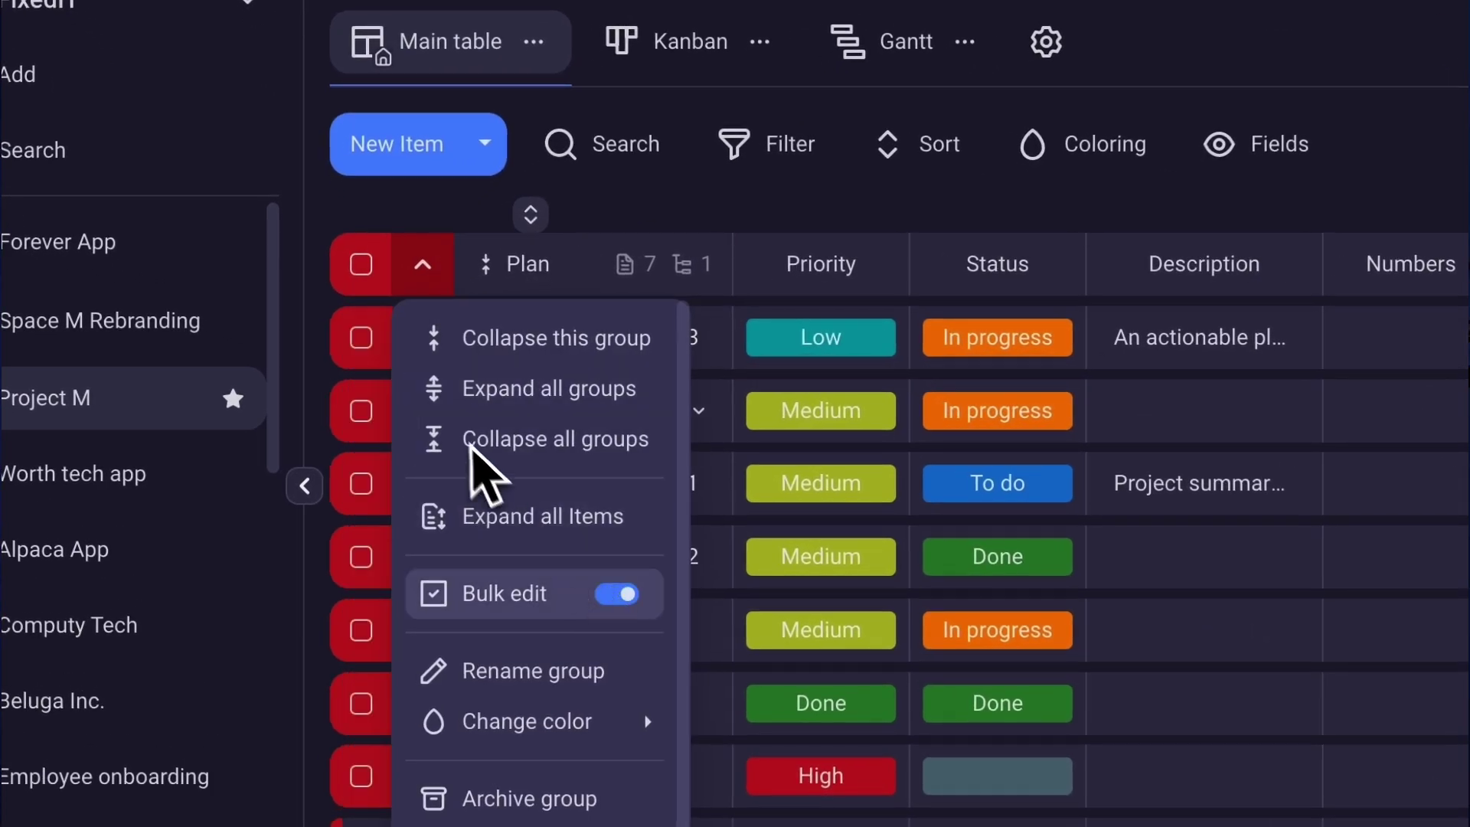
Select the first Plan items and set their priority to High together.
{"action": "left_click", "coordinate": [361, 338]}
{"action": "left_click", "coordinate": [360, 411]}
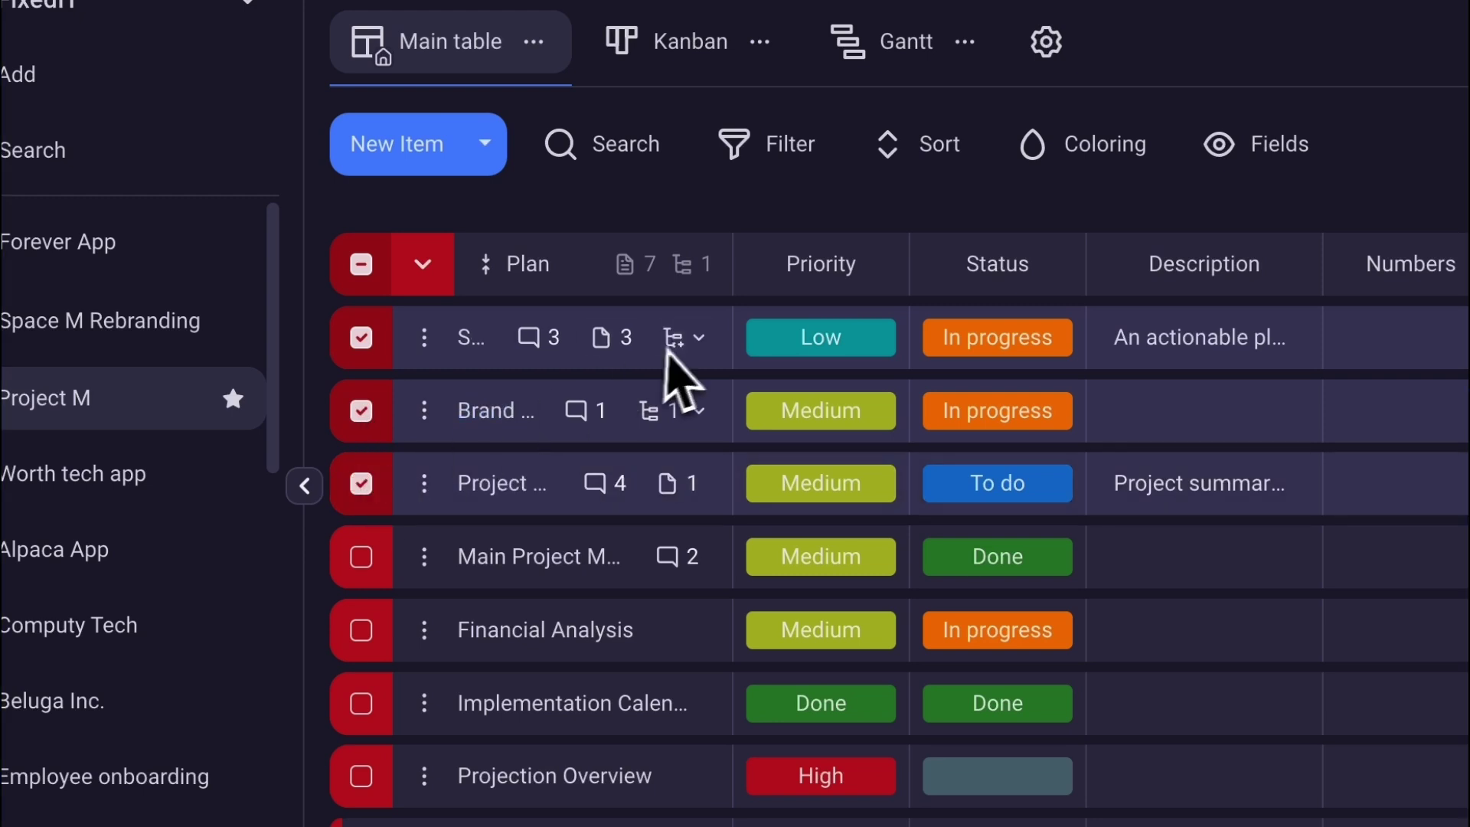
{"action": "left_click", "coordinate": [761, 337]}
{"action": "left_click", "coordinate": [781, 441]}
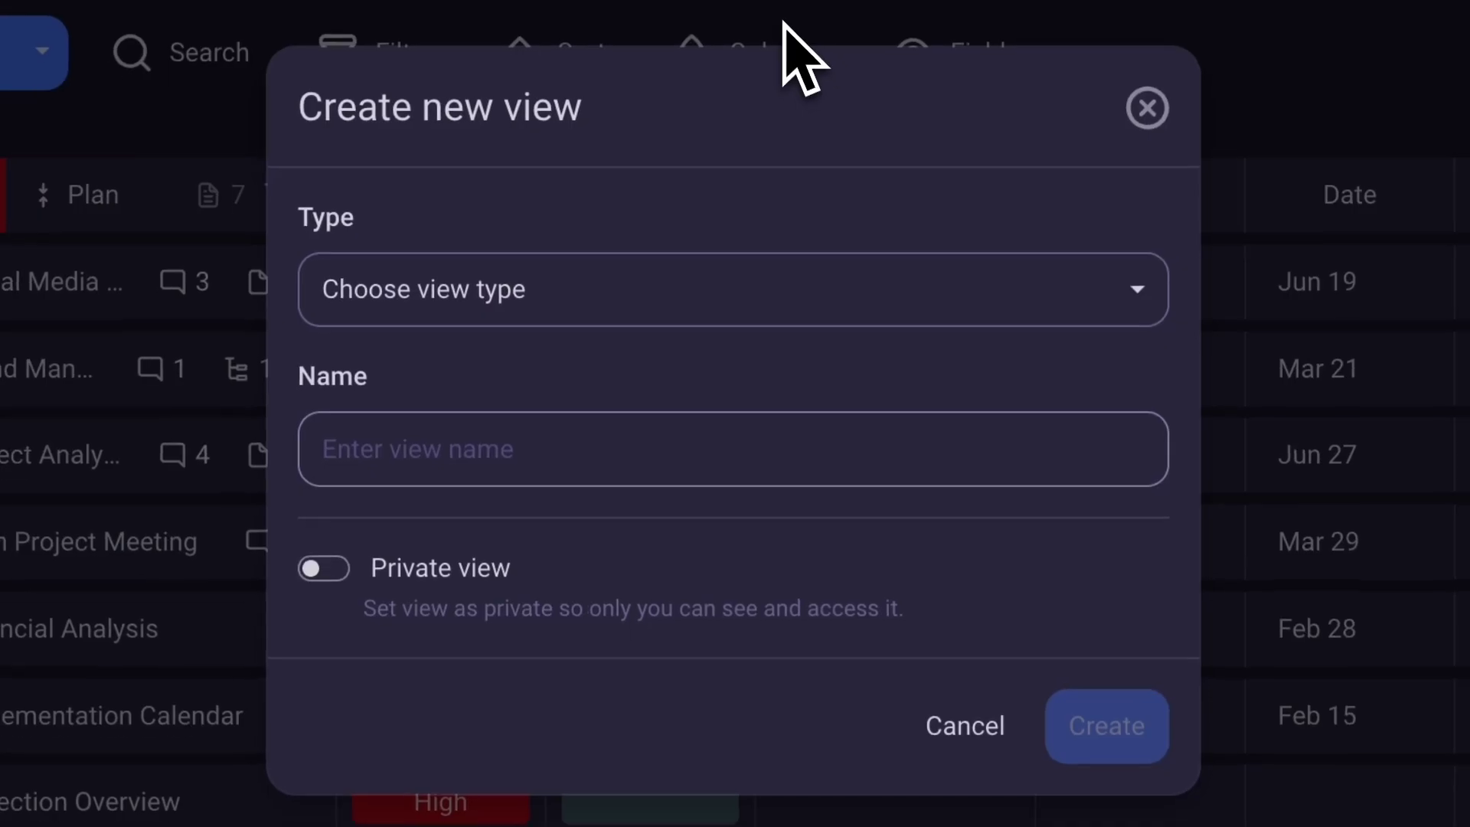
Add a Kanban view of Plan items by status, then begin a new Gantt-type view.
{"action": "left_click", "coordinate": [903, 283]}
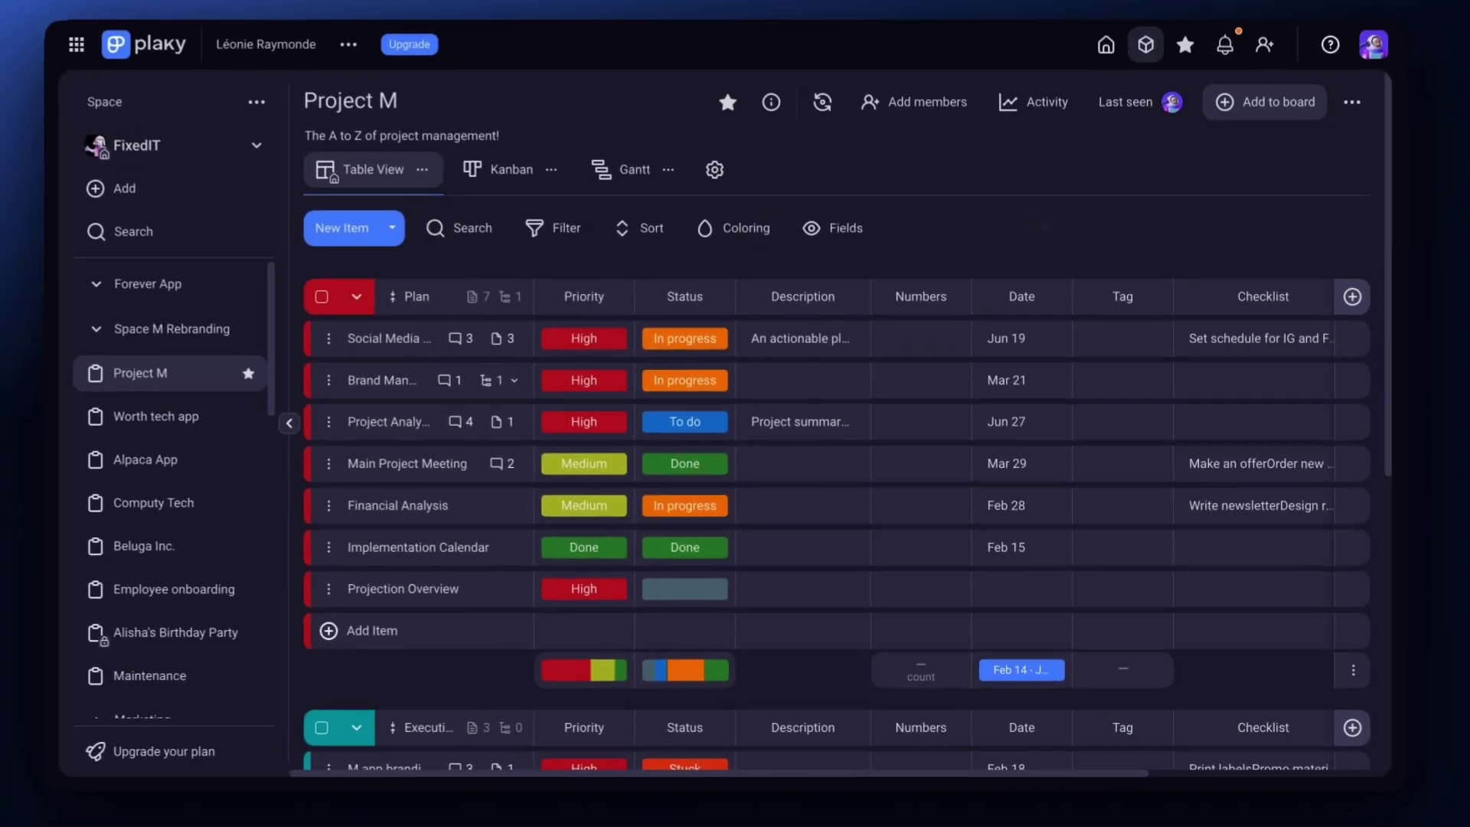
{"action": "left_click", "coordinate": [508, 62]}
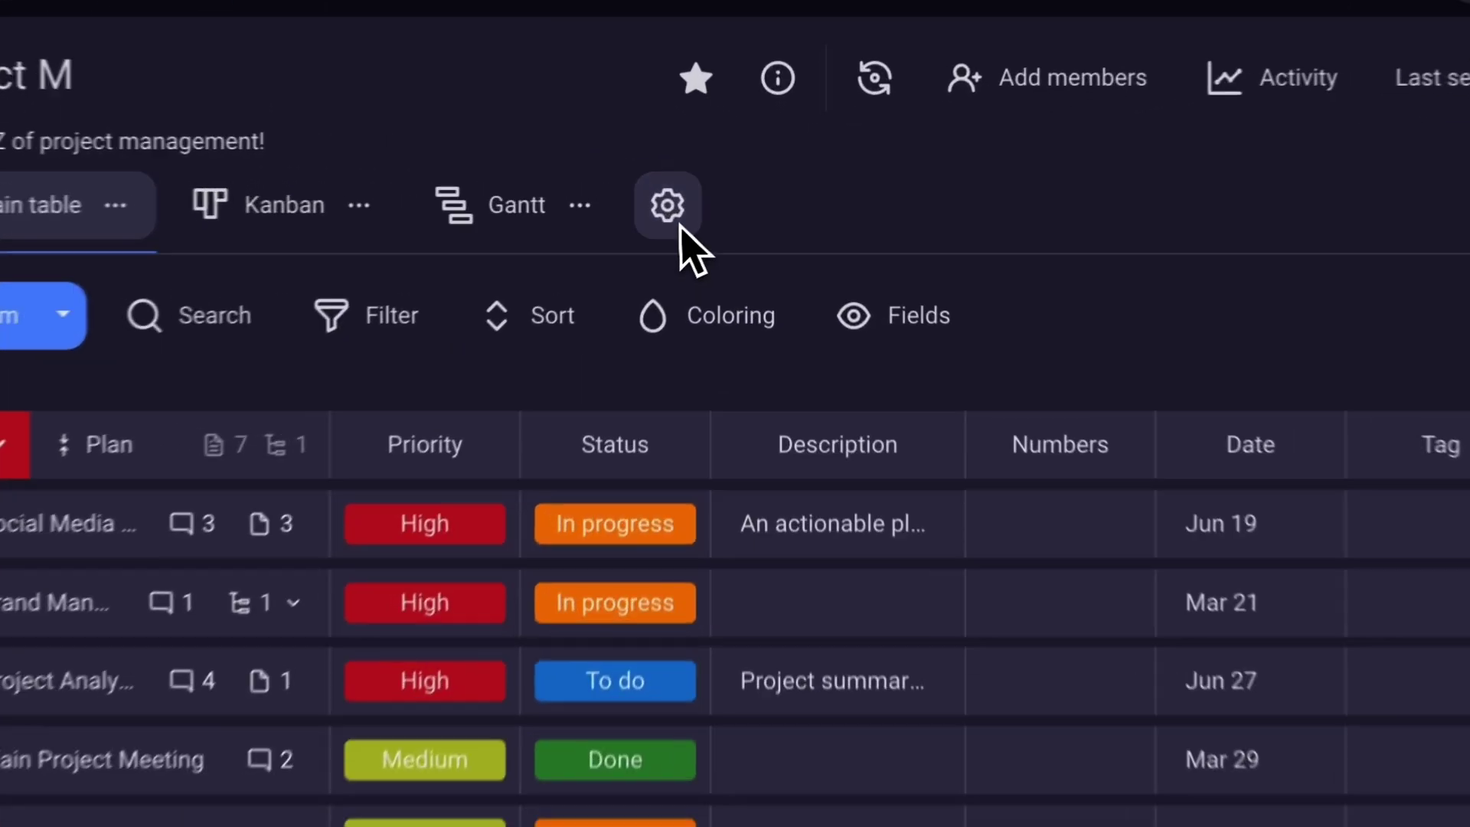
{"action": "left_click", "coordinate": [722, 182]}
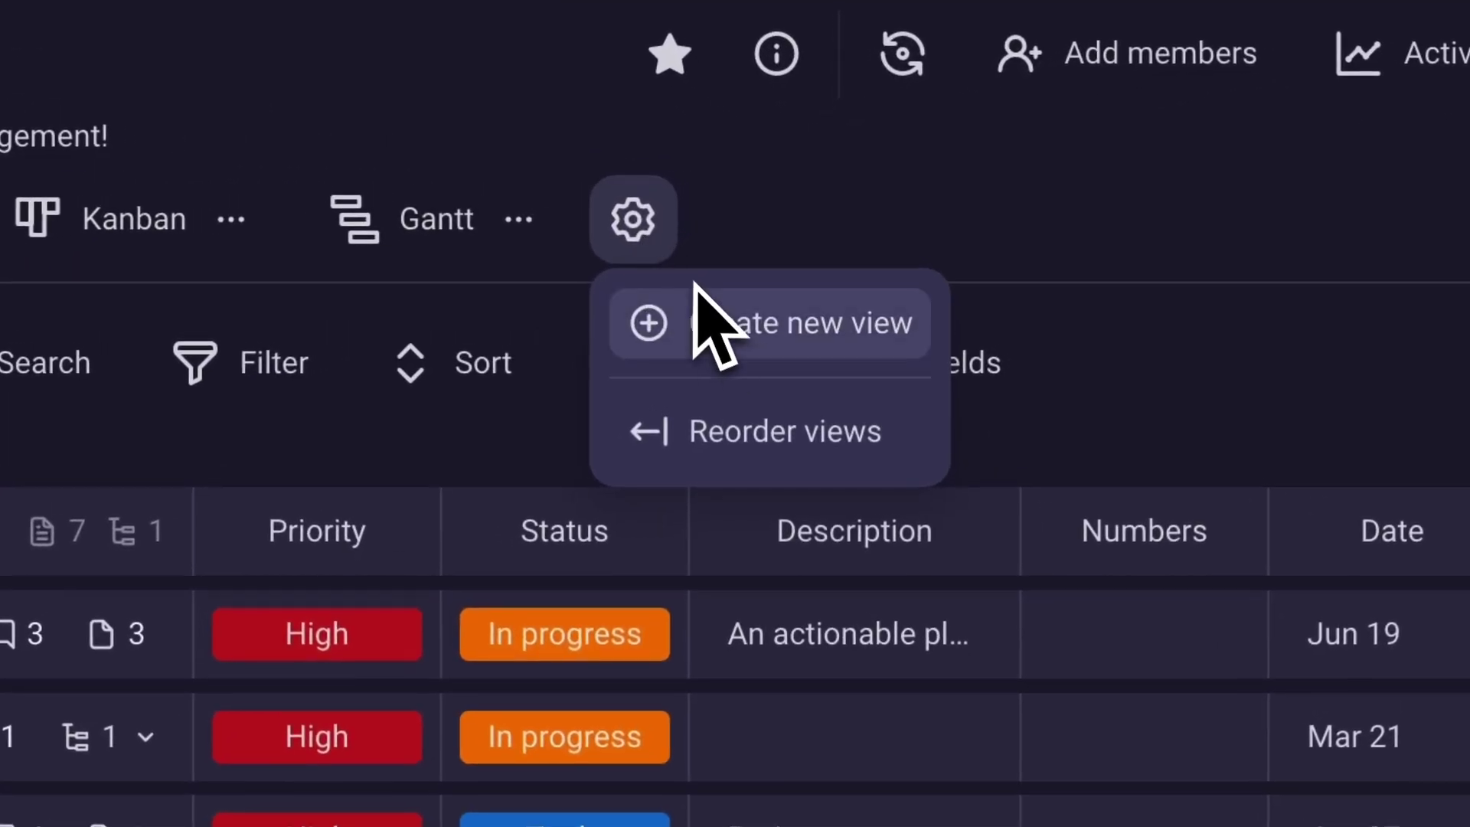
{"action": "left_click", "coordinate": [697, 291]}
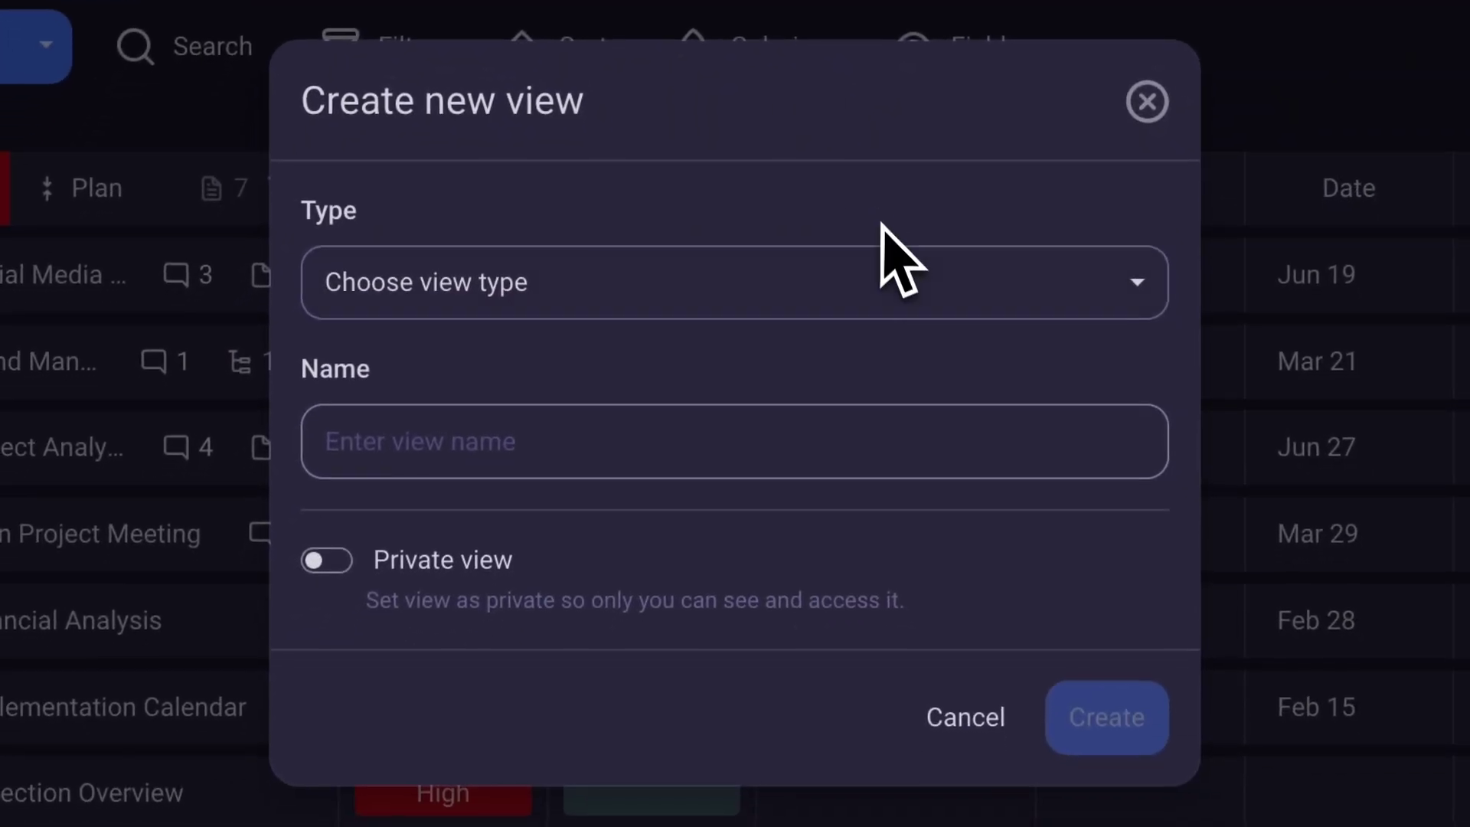
{"action": "left_click", "coordinate": [911, 287]}
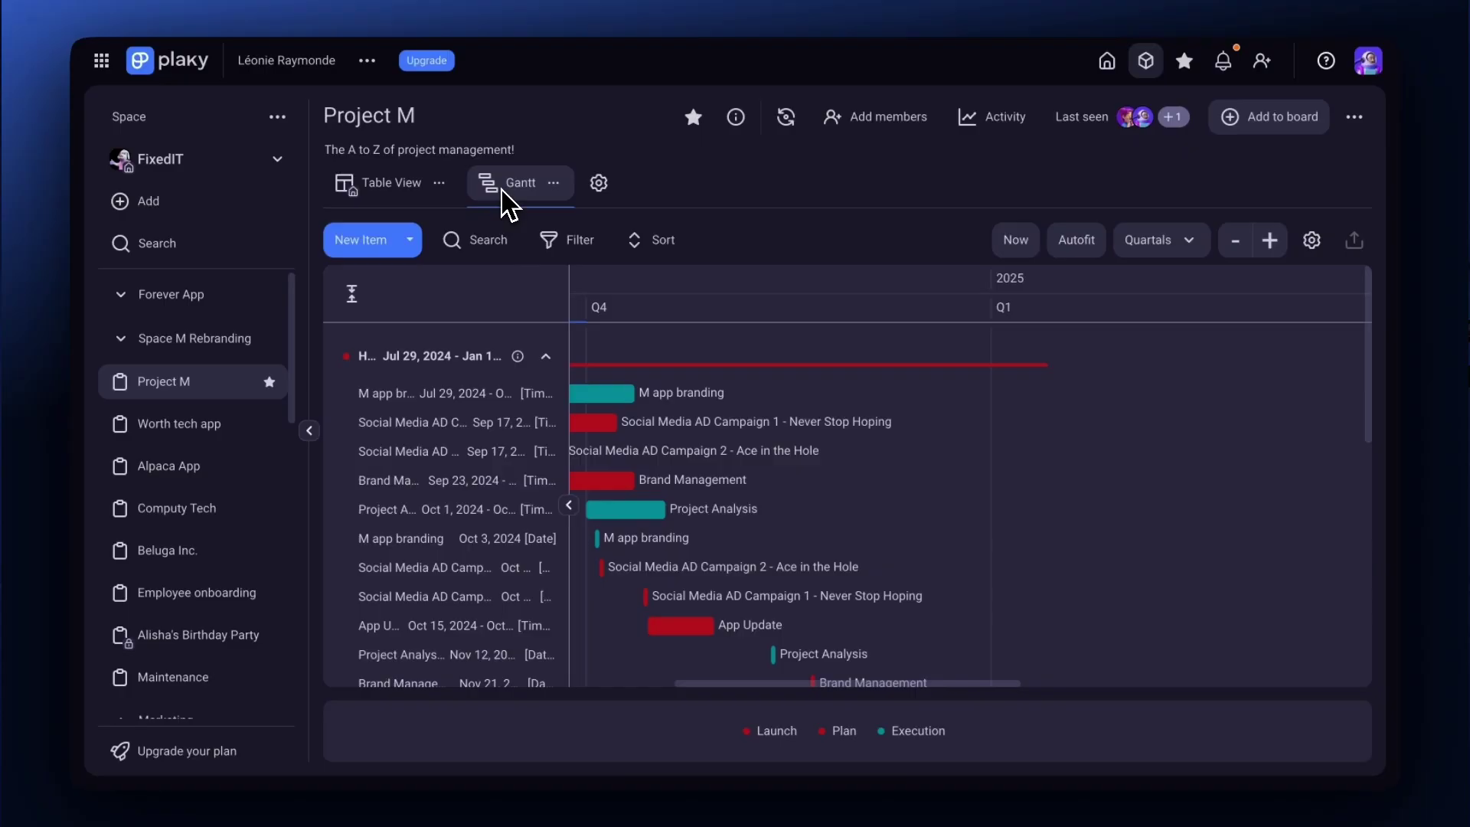
Filter the Gantt by Created By and the Plan group, and save an ascending Creation Date sort.
{"action": "left_click", "coordinate": [582, 243]}
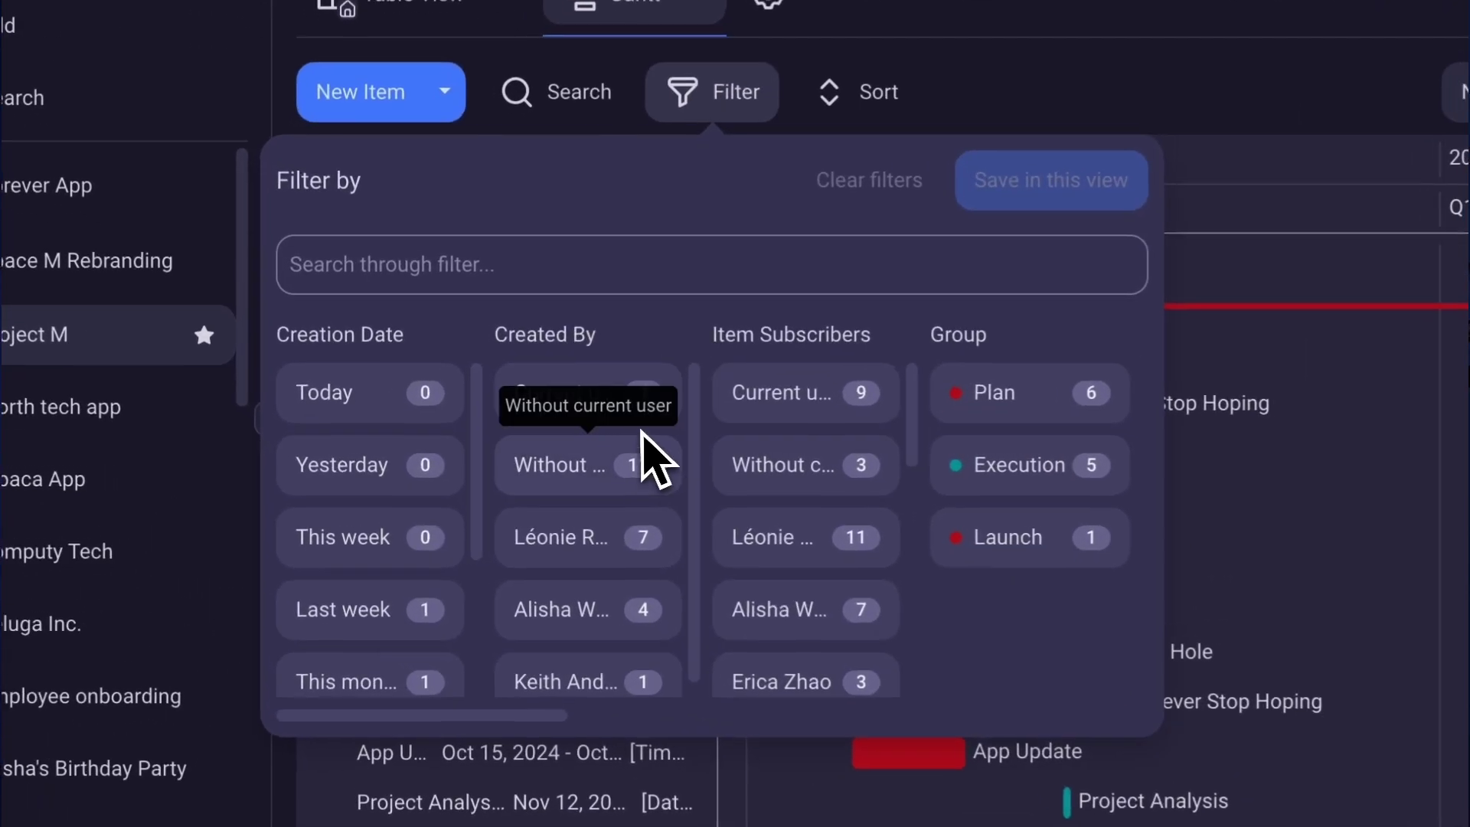
{"action": "left_click", "coordinate": [502, 469]}
{"action": "left_click", "coordinate": [1016, 396]}
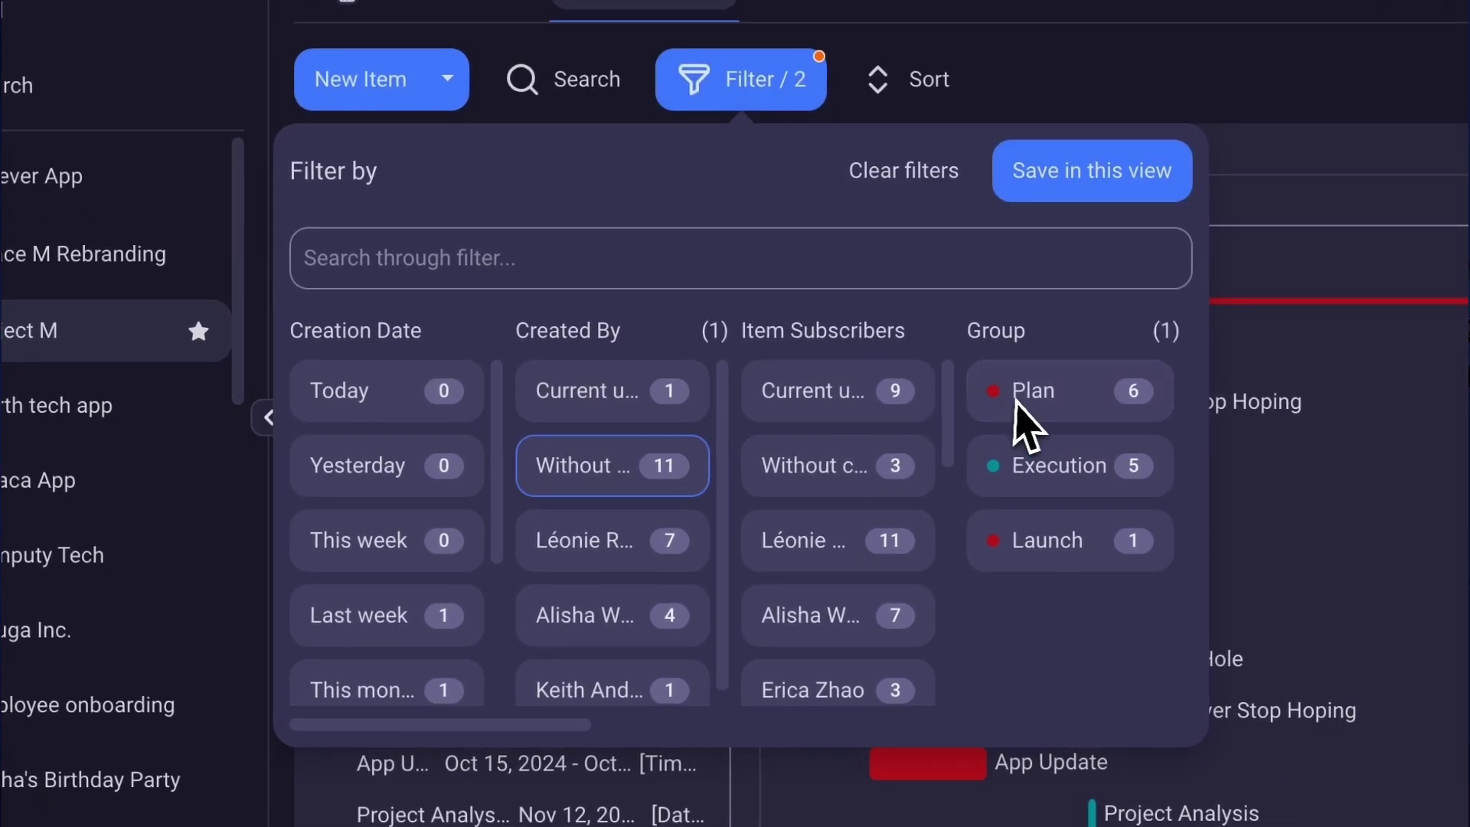
{"action": "key", "text": "Escape"}
{"action": "left_click", "coordinate": [947, 92]}
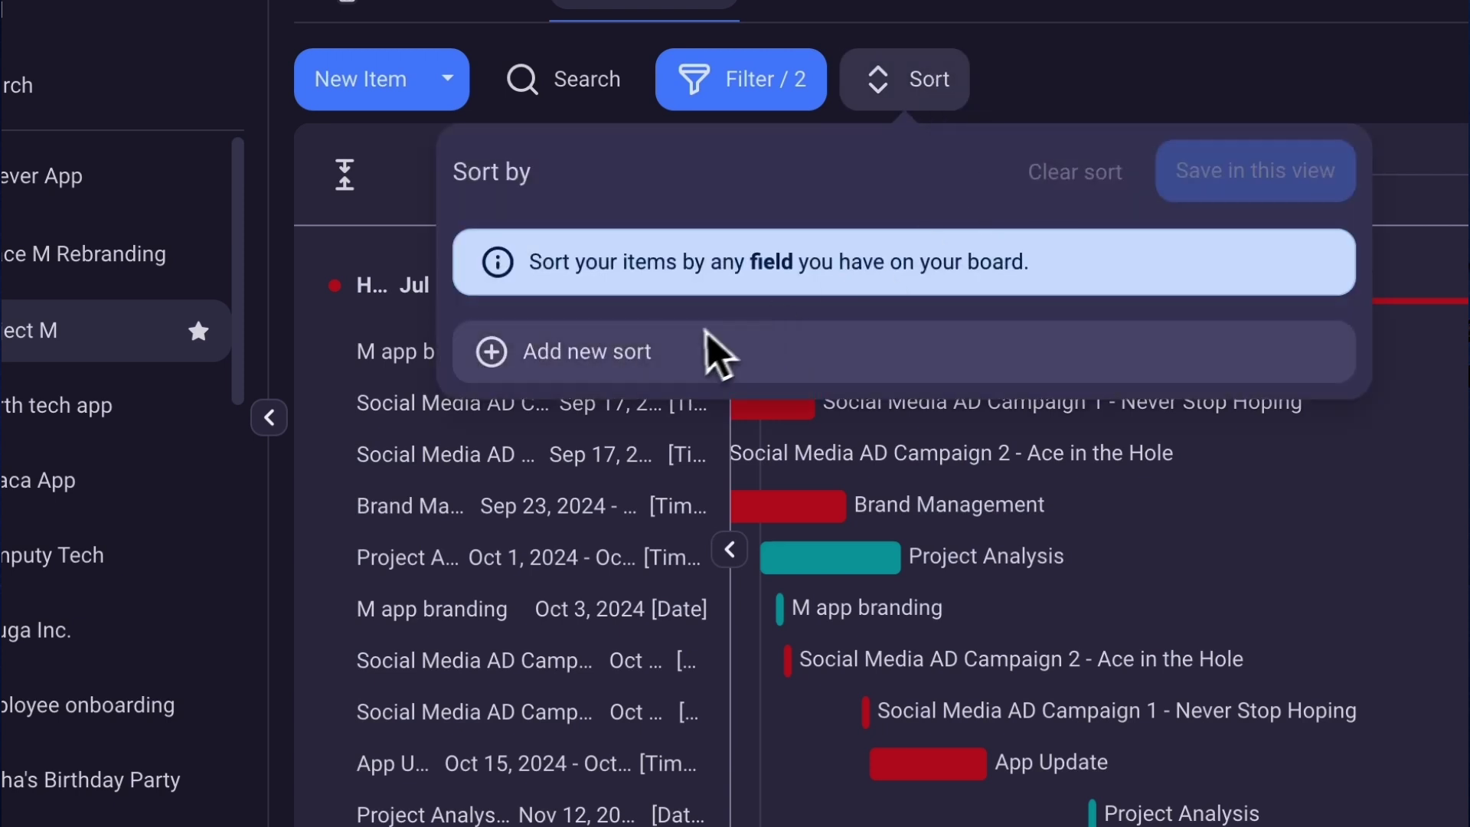
{"action": "left_click", "coordinate": [715, 351]}
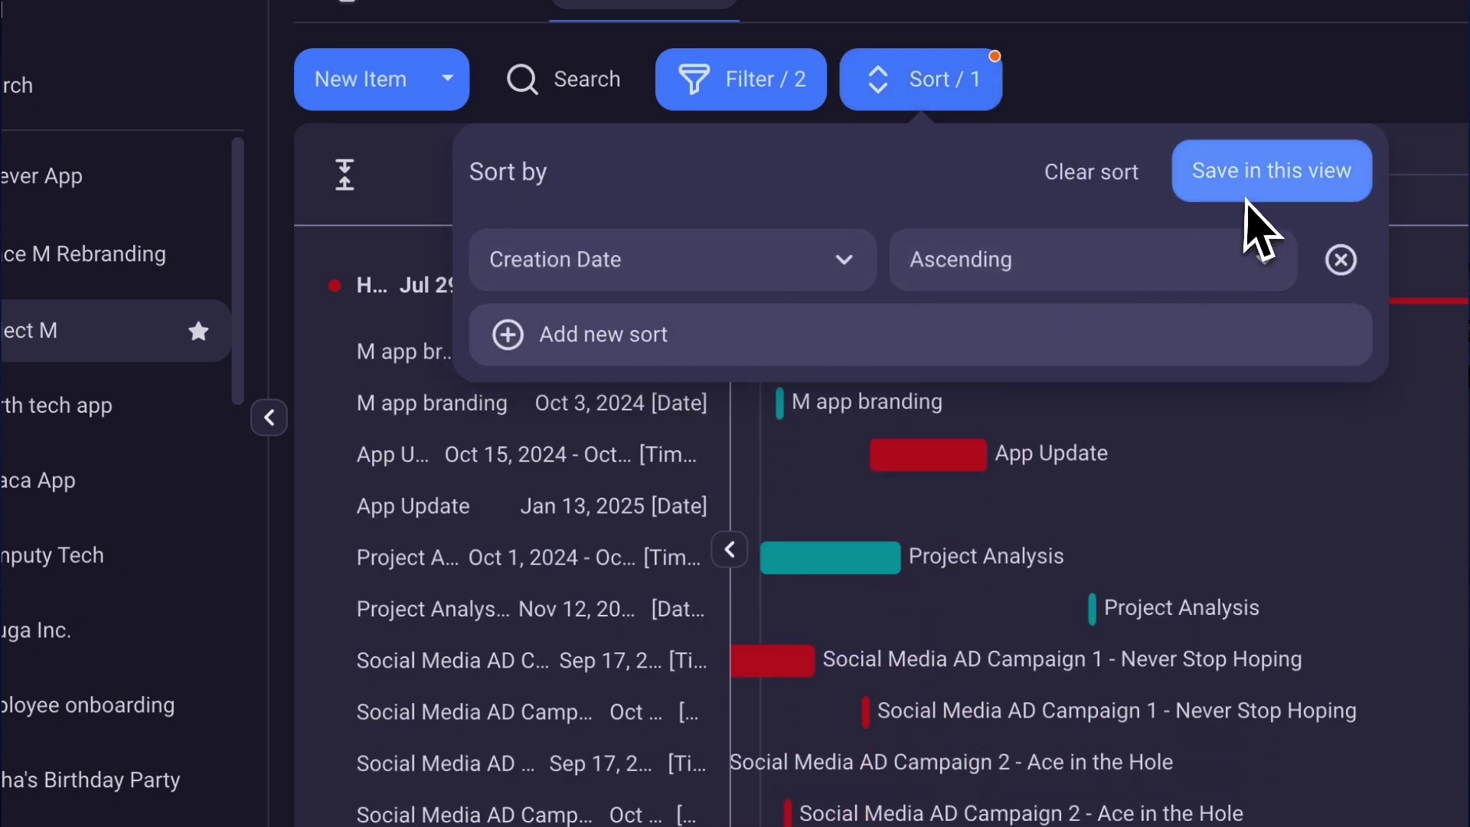
{"action": "left_click", "coordinate": [1248, 192]}
Set the Gantt to group bars by Person and colour them by Priority, jumping to today.
{"action": "left_click", "coordinate": [1324, 66]}
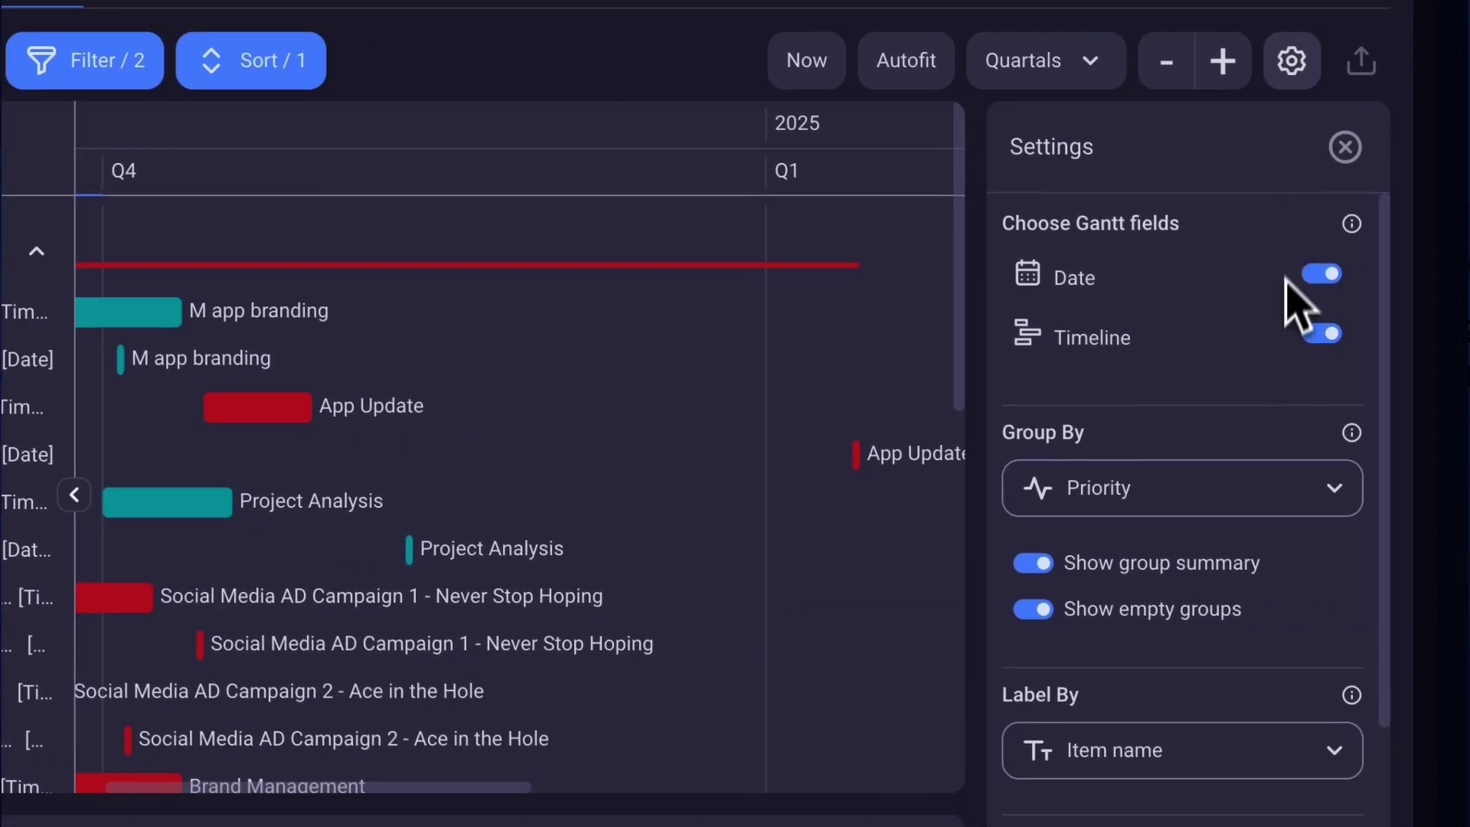
{"action": "left_click", "coordinate": [1260, 478]}
{"action": "left_click", "coordinate": [1209, 692]}
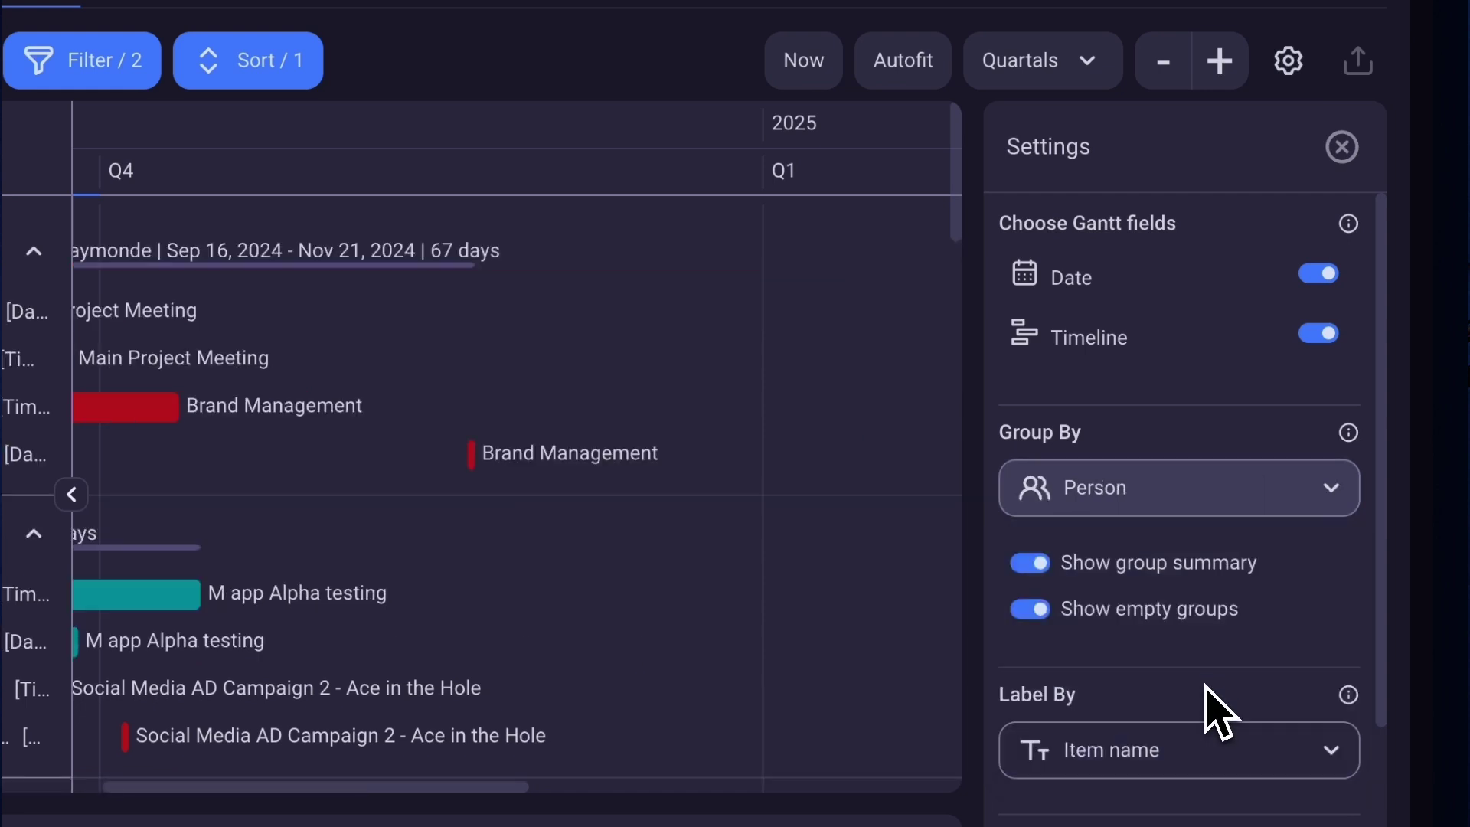
{"action": "scroll", "coordinate": [1217, 703], "scroll_direction": "down", "scroll_amount": 3}
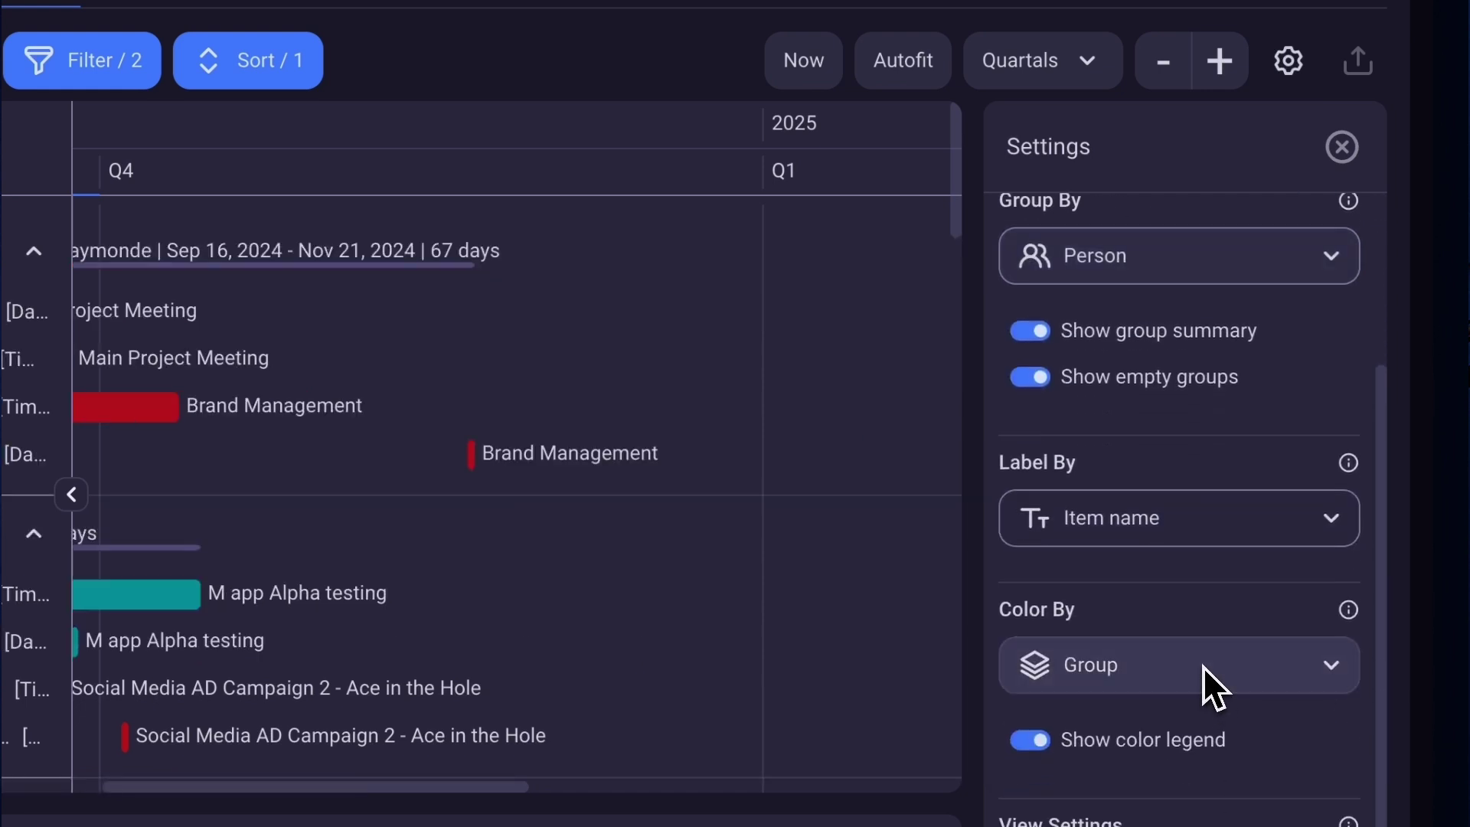
{"action": "left_click", "coordinate": [1204, 668]}
{"action": "left_click", "coordinate": [1163, 733]}
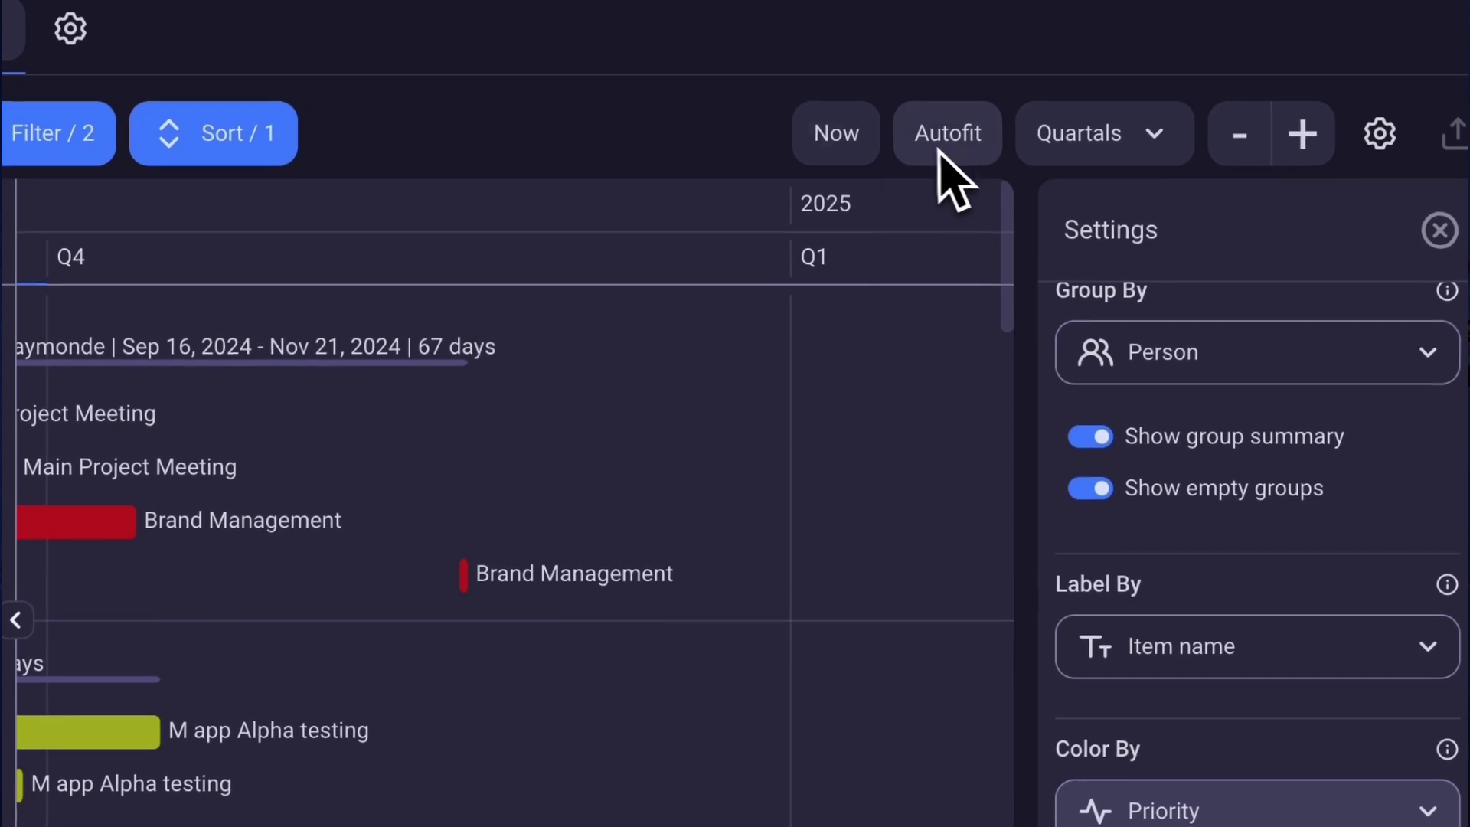
{"action": "left_click", "coordinate": [843, 146]}
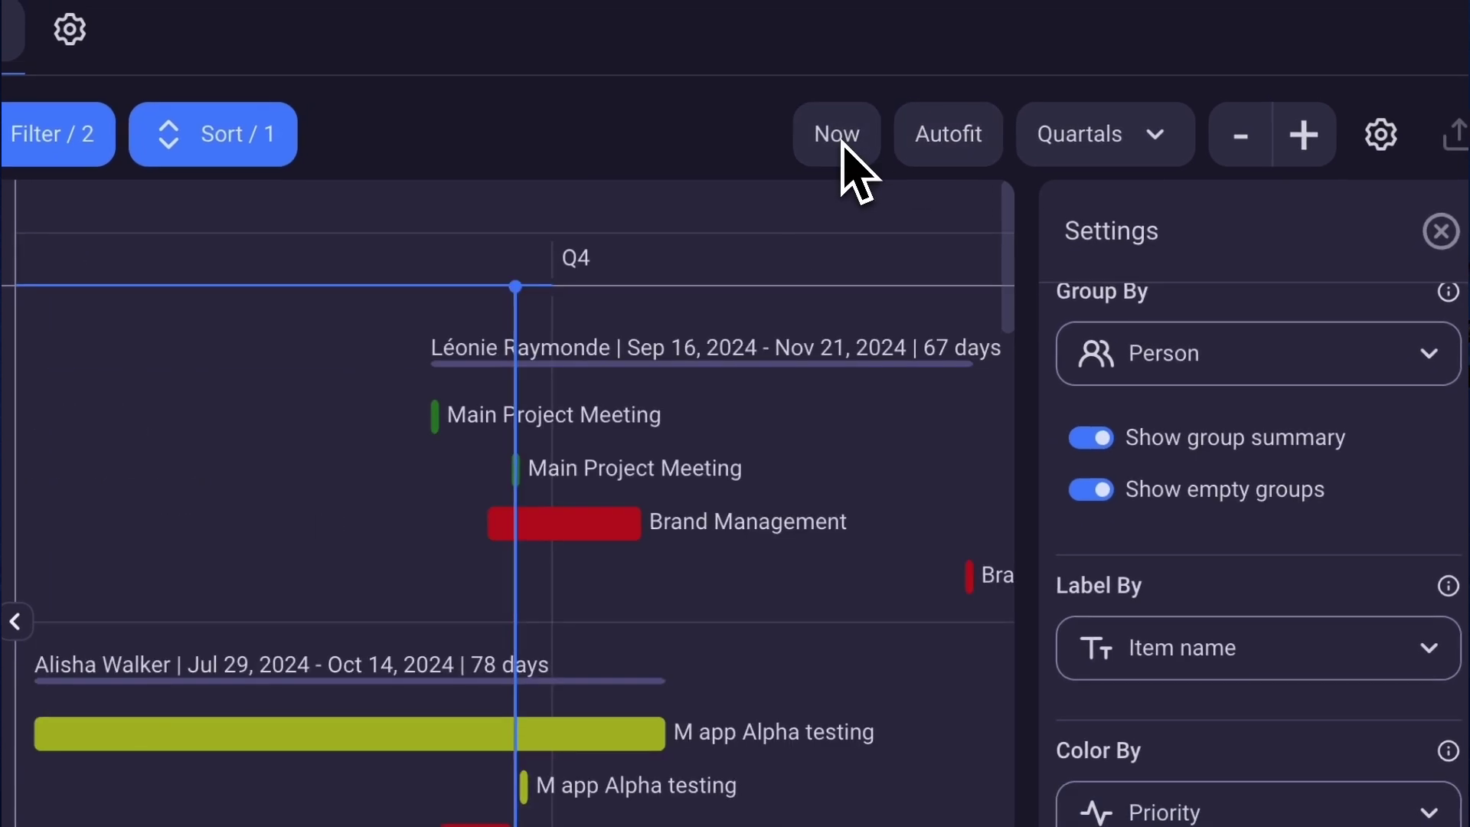
{"action": "left_click", "coordinate": [1442, 231]}
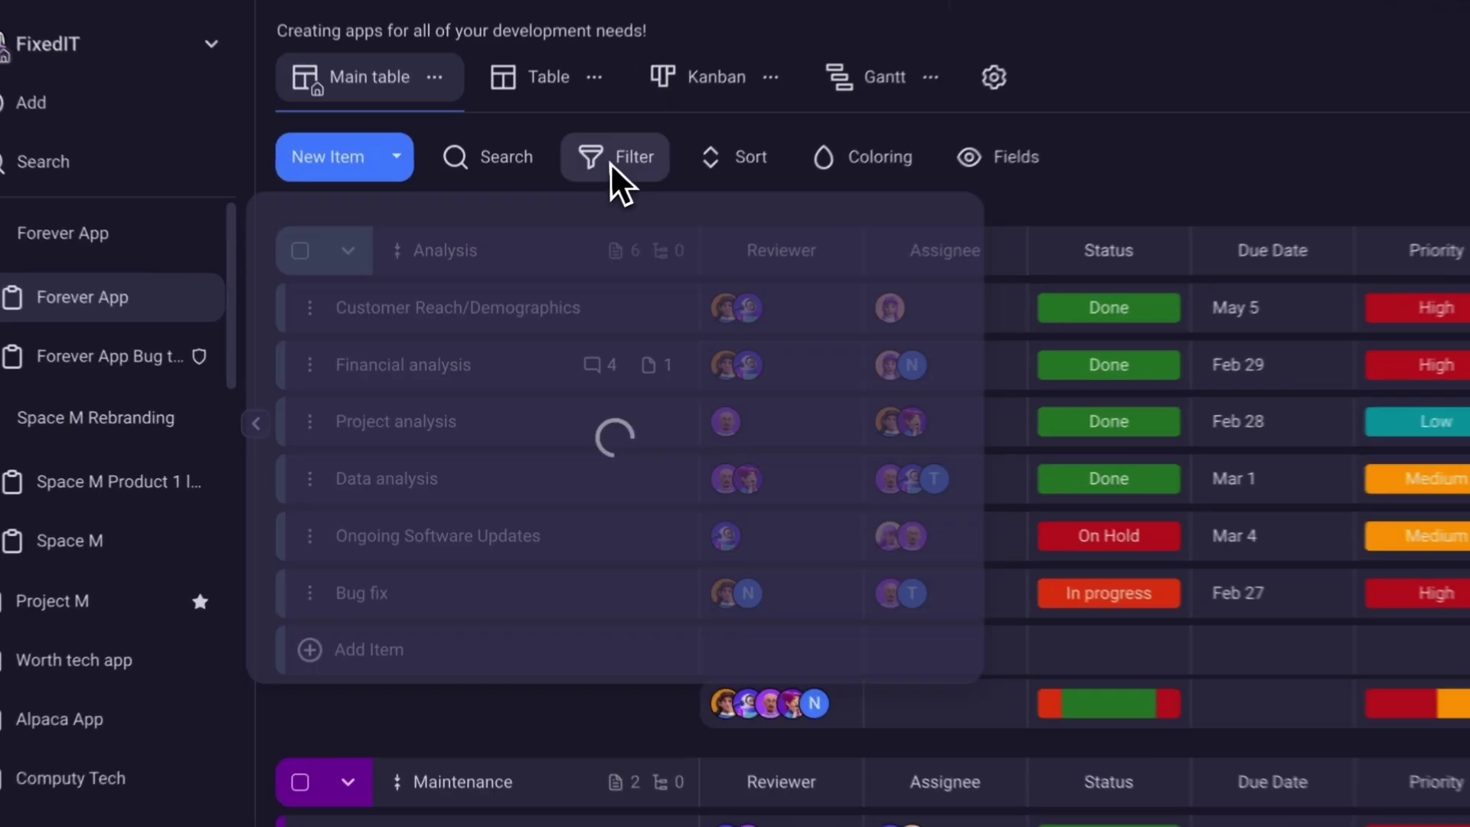
Filter the table to the current user's items and save a Due Date sort to the view.
{"action": "left_click_drag", "start_coordinate": [459, 610], "coordinate": [769, 658]}
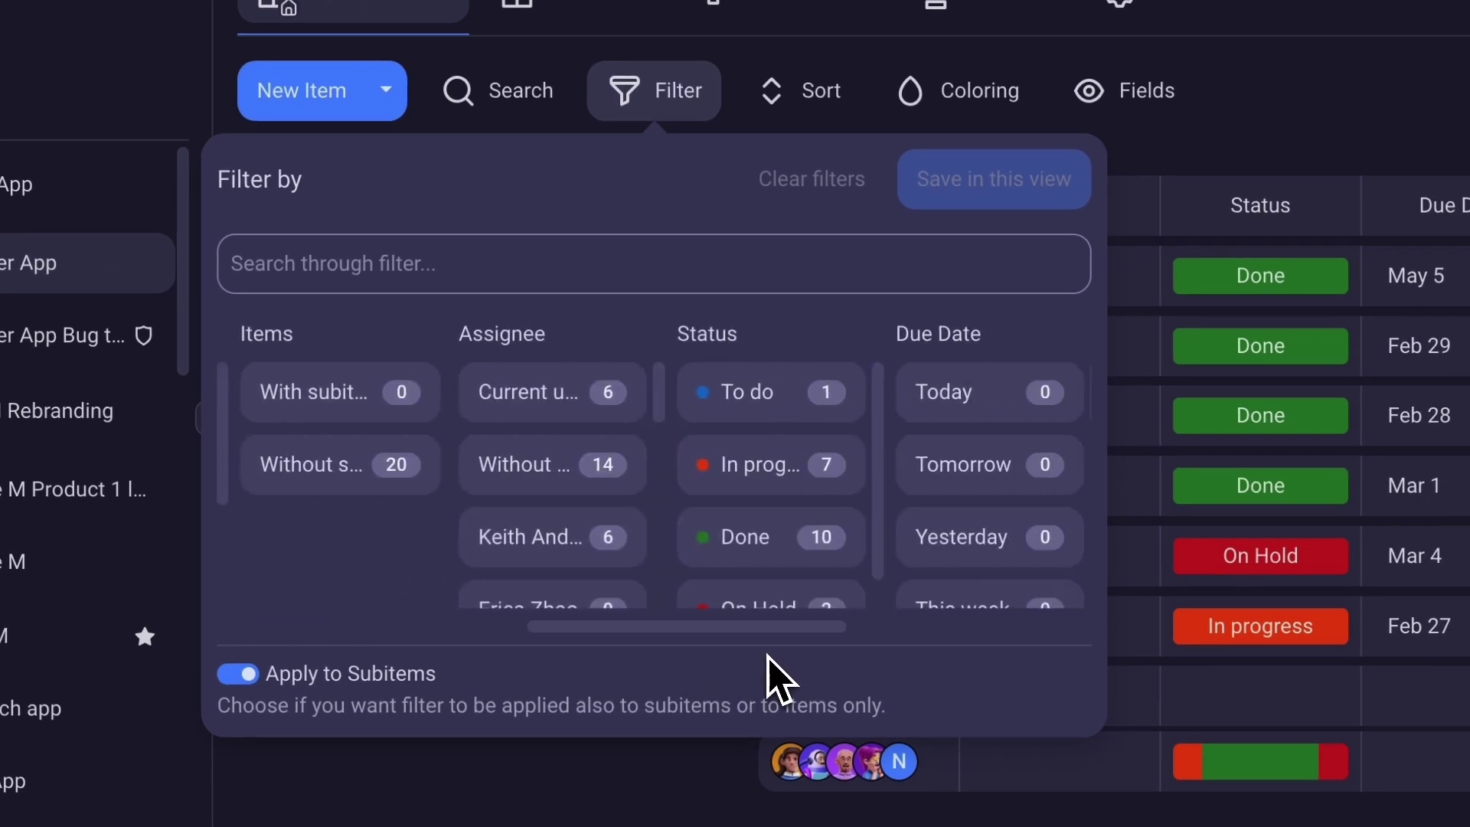
{"action": "left_click", "coordinate": [531, 404]}
{"action": "left_click_drag", "start_coordinate": [664, 602], "coordinate": [827, 656]}
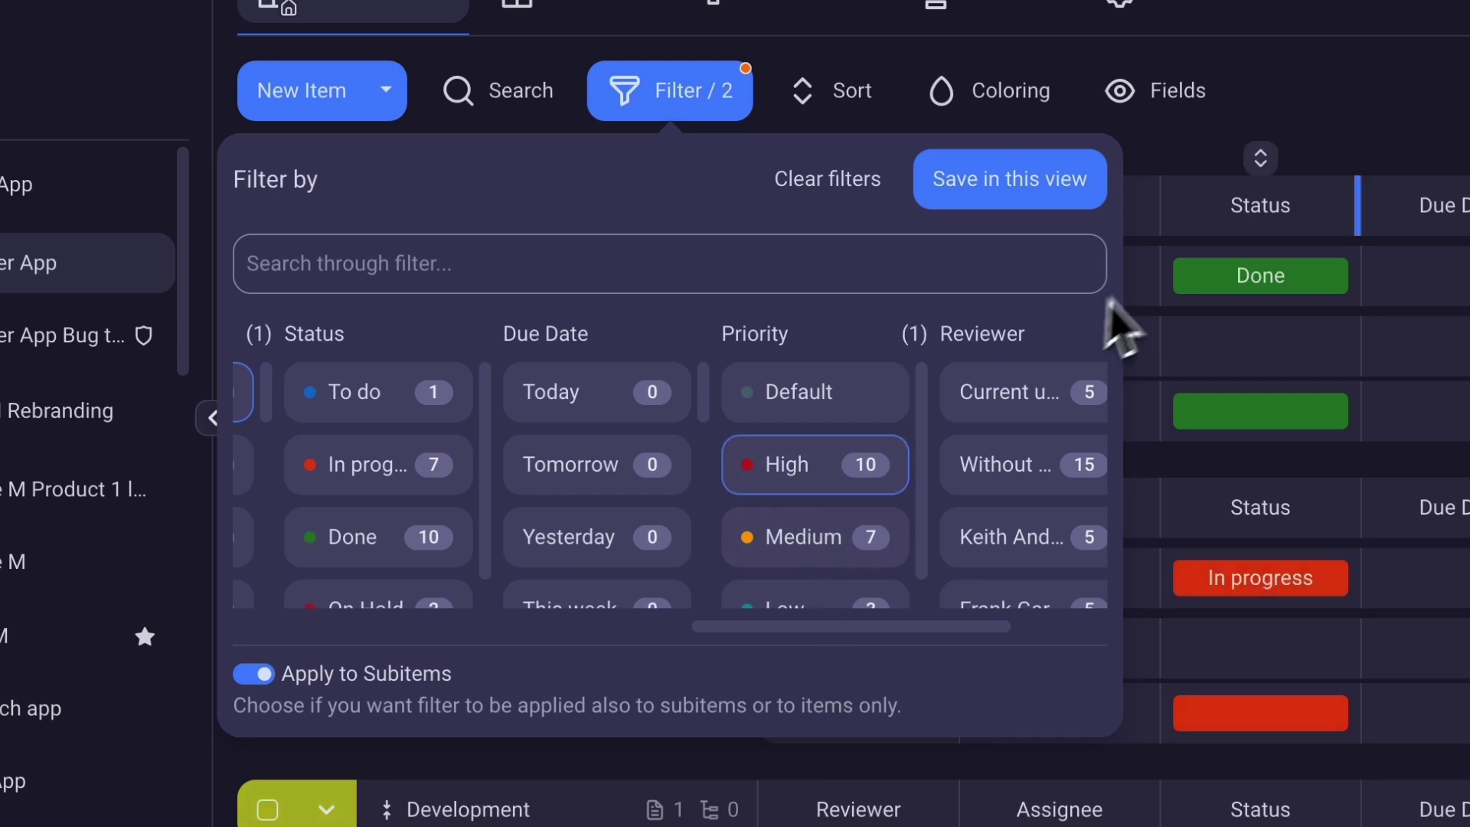
{"action": "left_click", "coordinate": [1133, 322]}
{"action": "left_click", "coordinate": [865, 91]}
{"action": "left_click", "coordinate": [475, 368]}
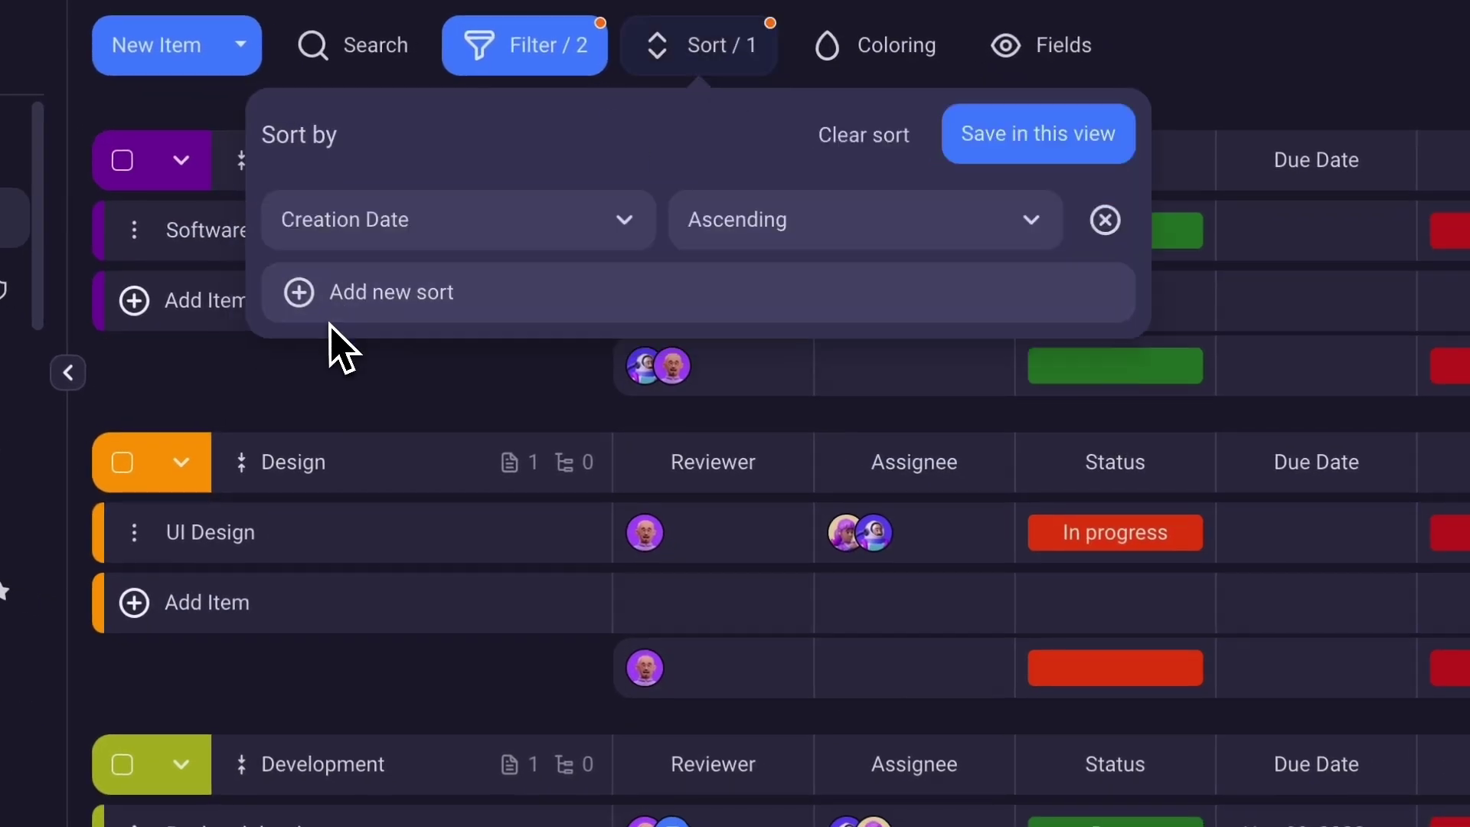
{"action": "left_click", "coordinate": [401, 219]}
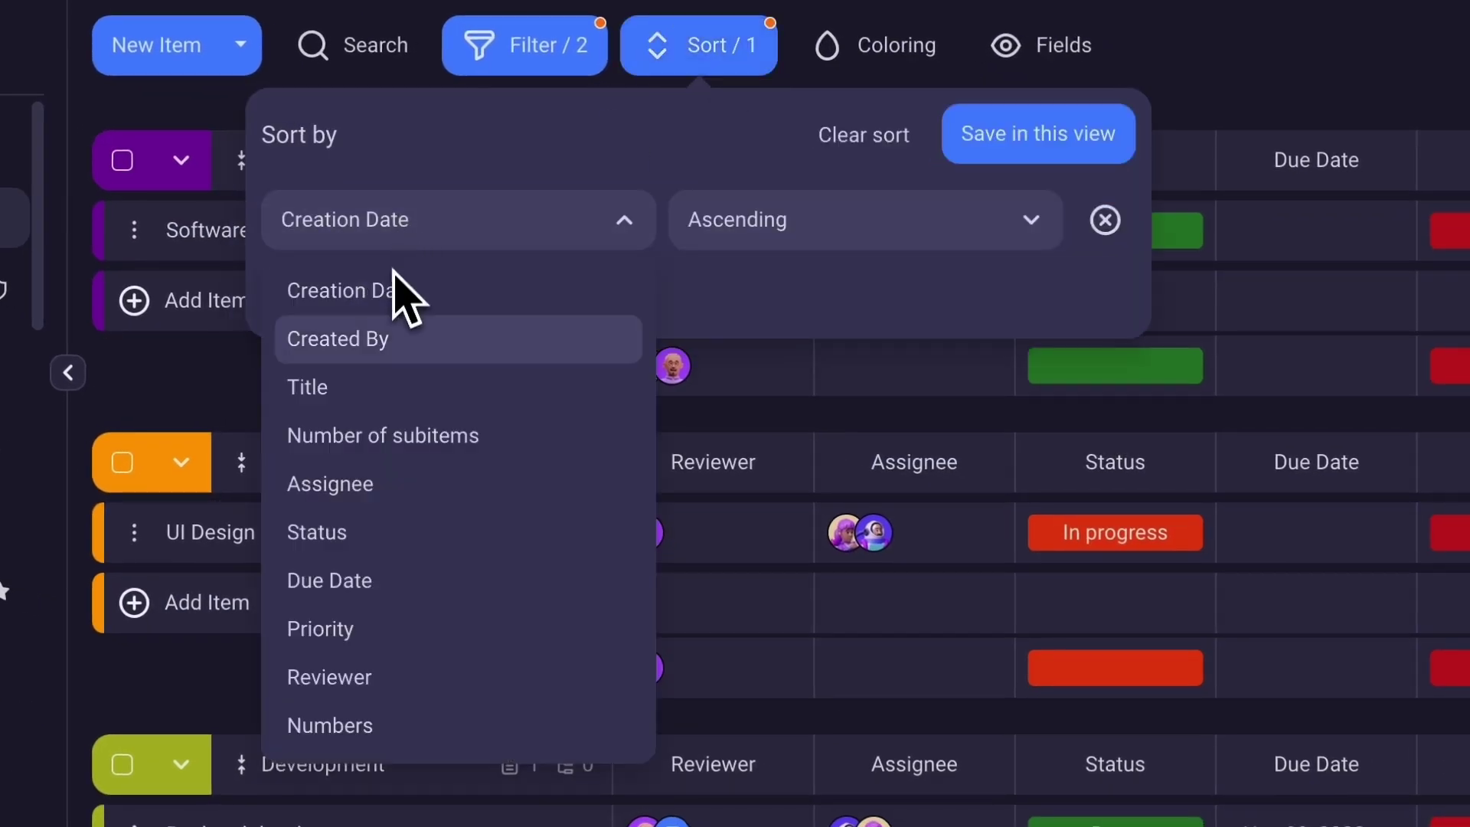
{"action": "left_click", "coordinate": [371, 583]}
{"action": "left_click", "coordinate": [995, 146]}
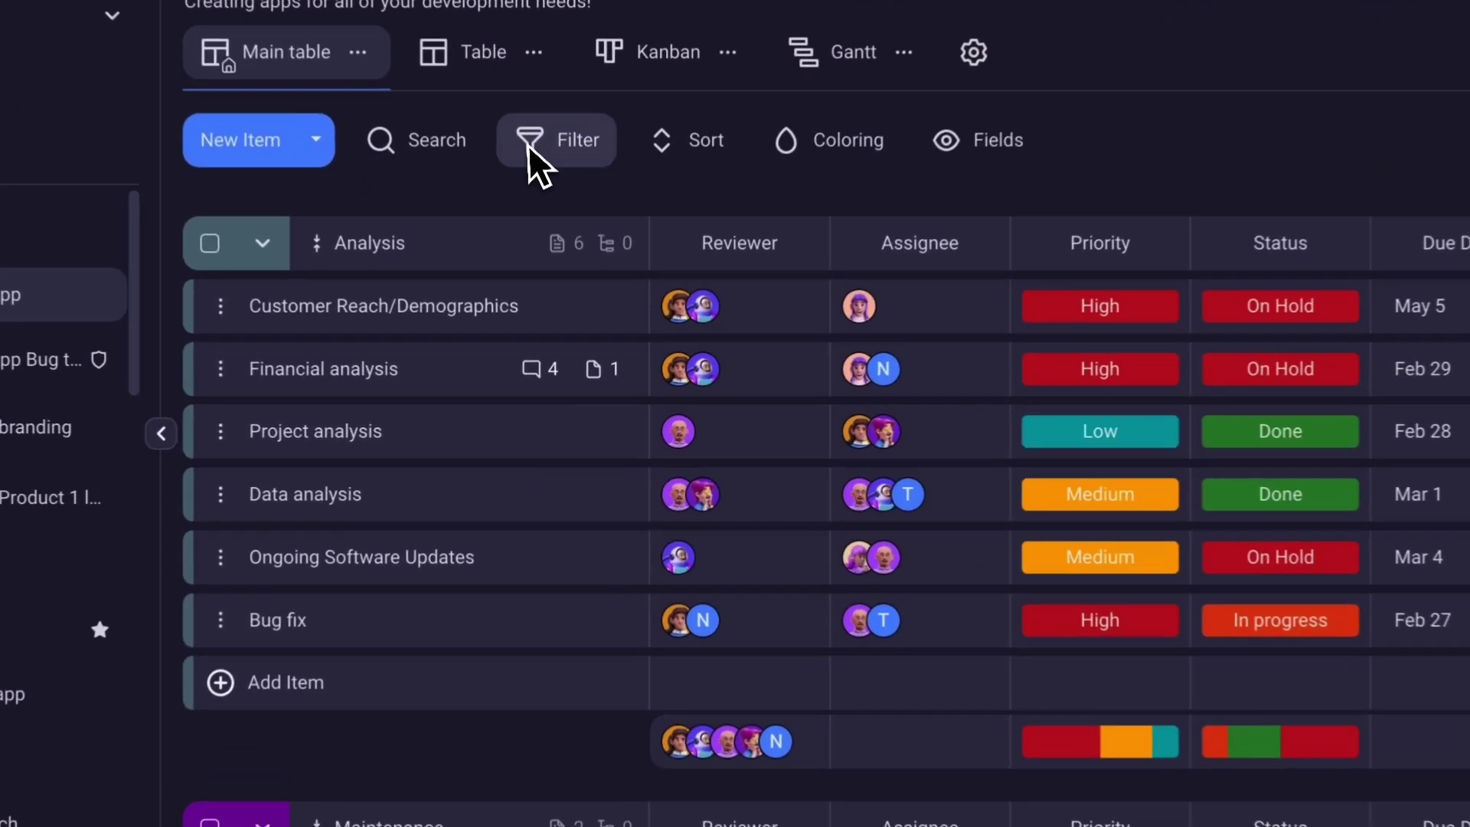
Filter to High-priority items and save an Assignee sort to the view.
{"action": "left_click", "coordinate": [552, 242]}
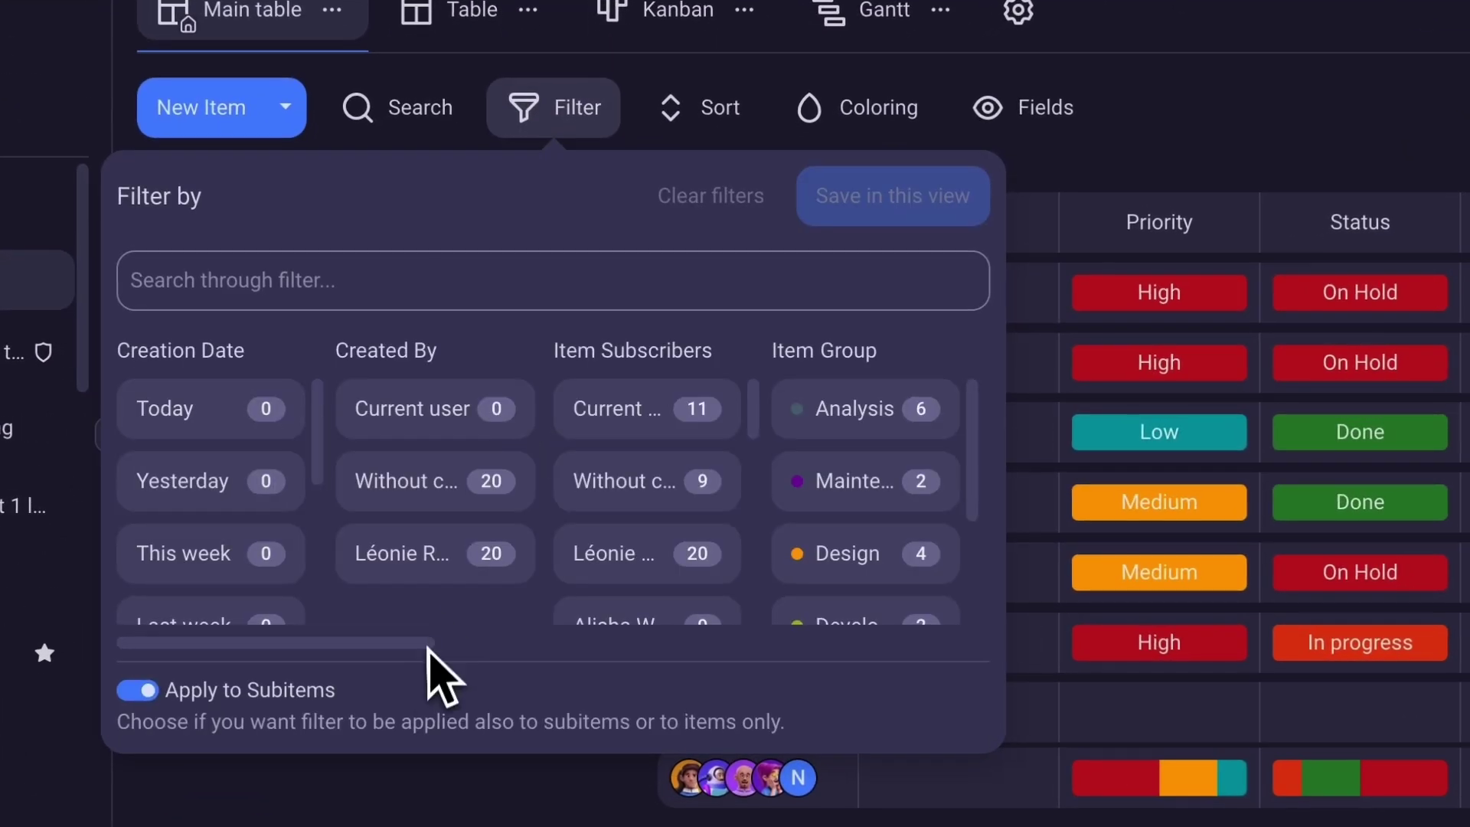
{"action": "left_click_drag", "start_coordinate": [383, 647], "coordinate": [624, 678]}
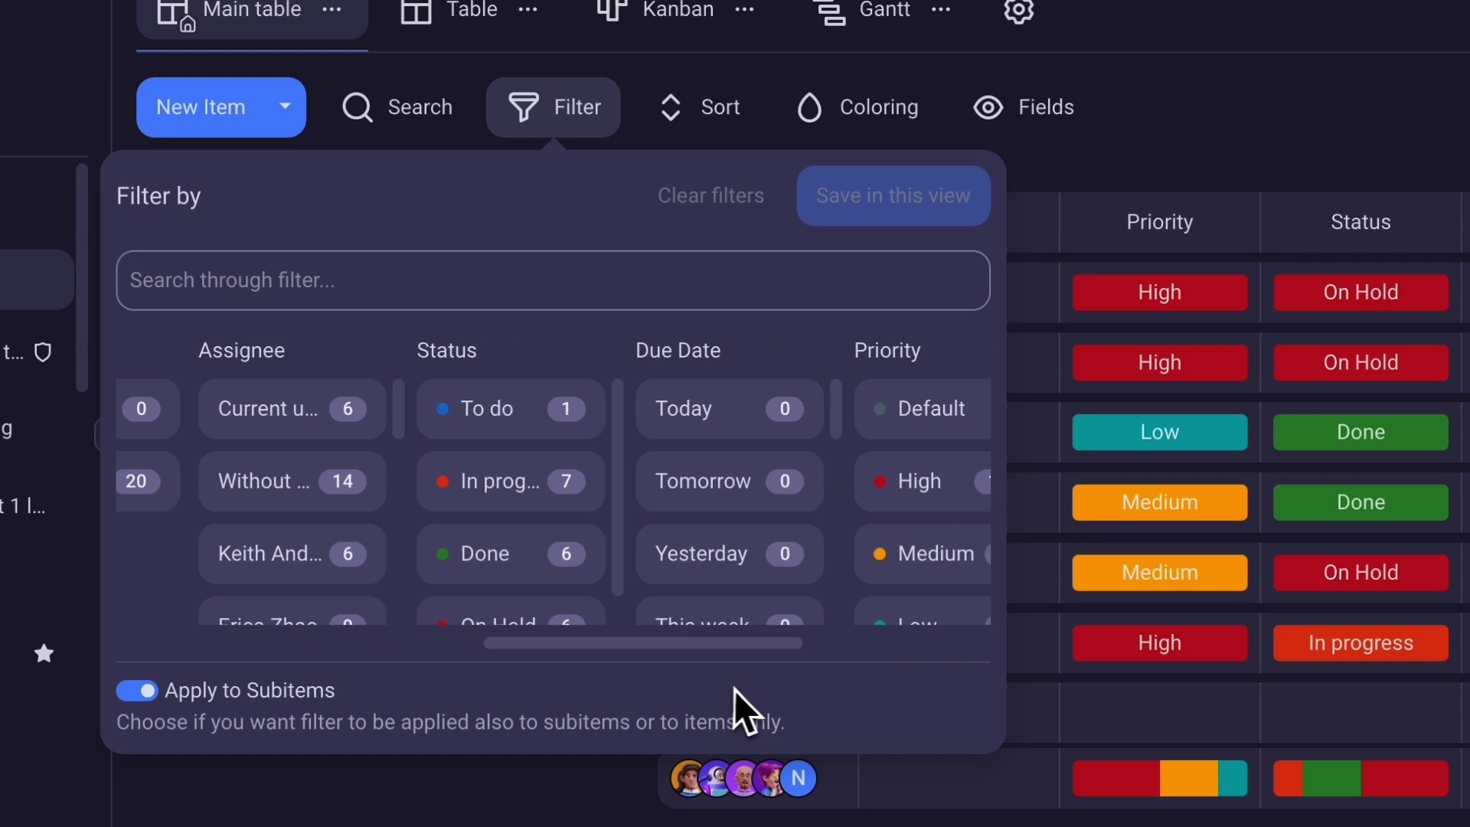
{"action": "scroll", "coordinate": [735, 708], "scroll_direction": "right", "scroll_amount": 3}
{"action": "left_click", "coordinate": [720, 483]}
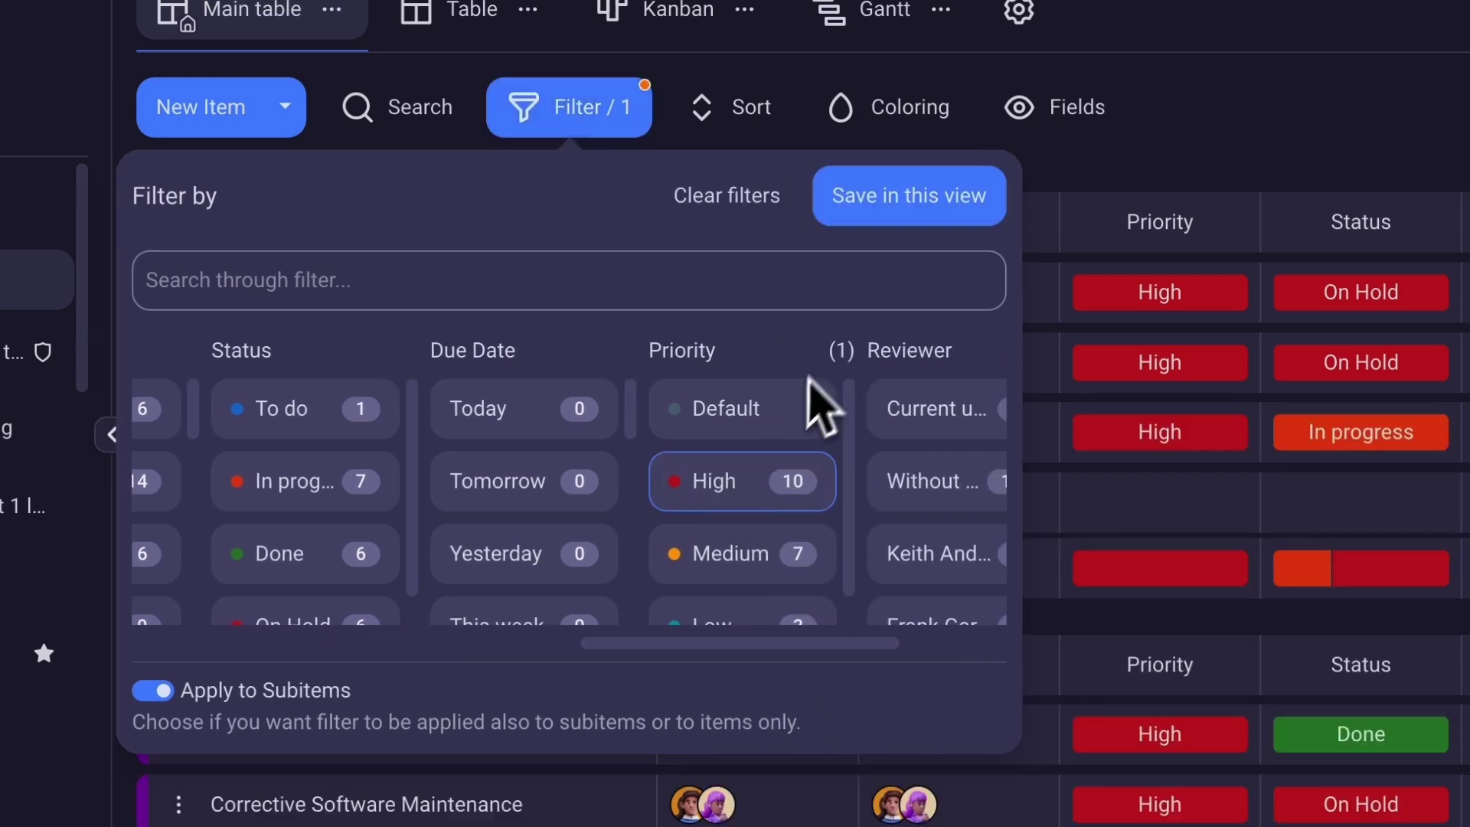
{"action": "left_click", "coordinate": [775, 126]}
{"action": "left_click", "coordinate": [512, 366]}
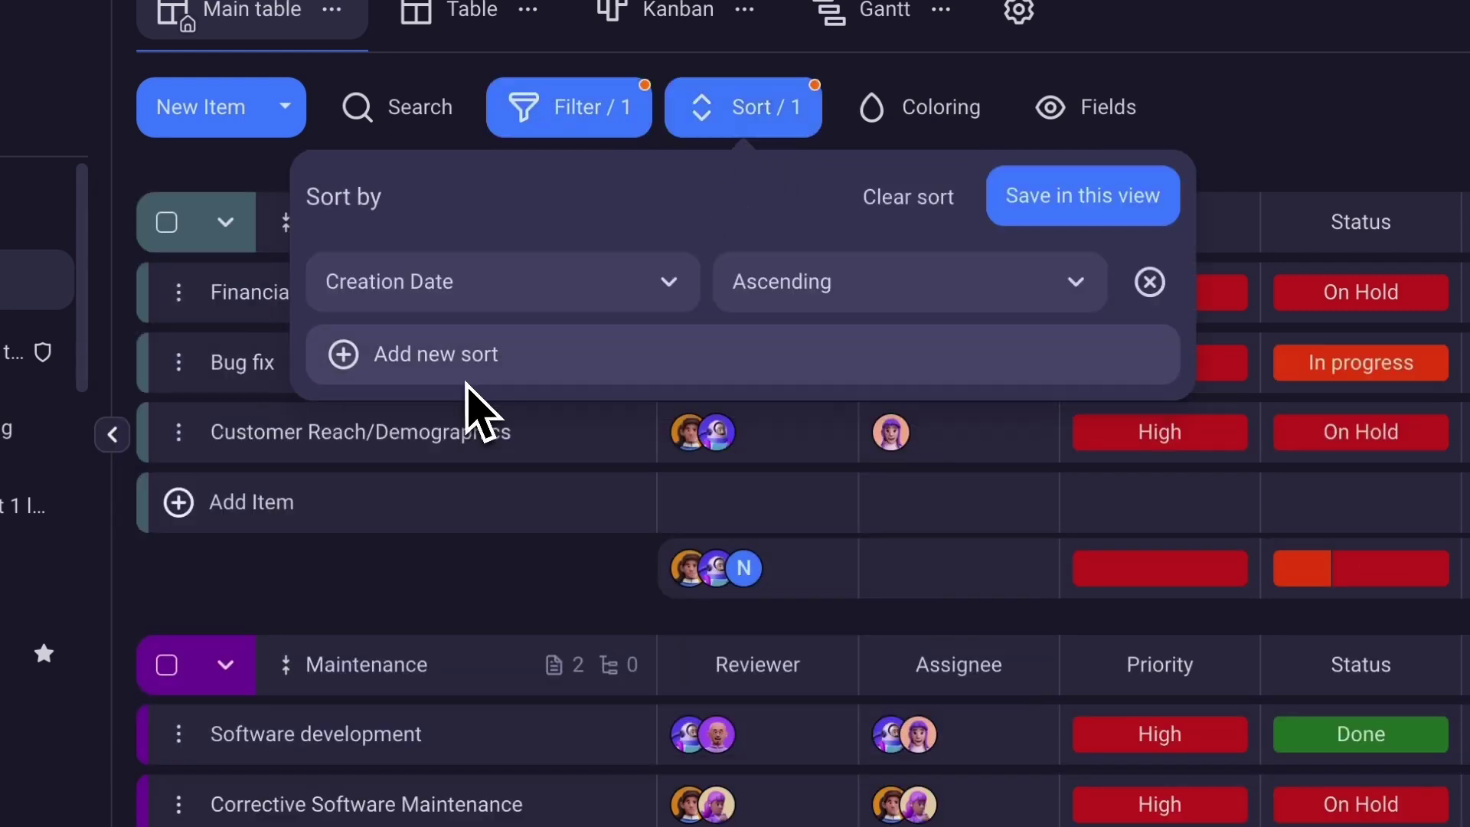
{"action": "left_click", "coordinate": [490, 308]}
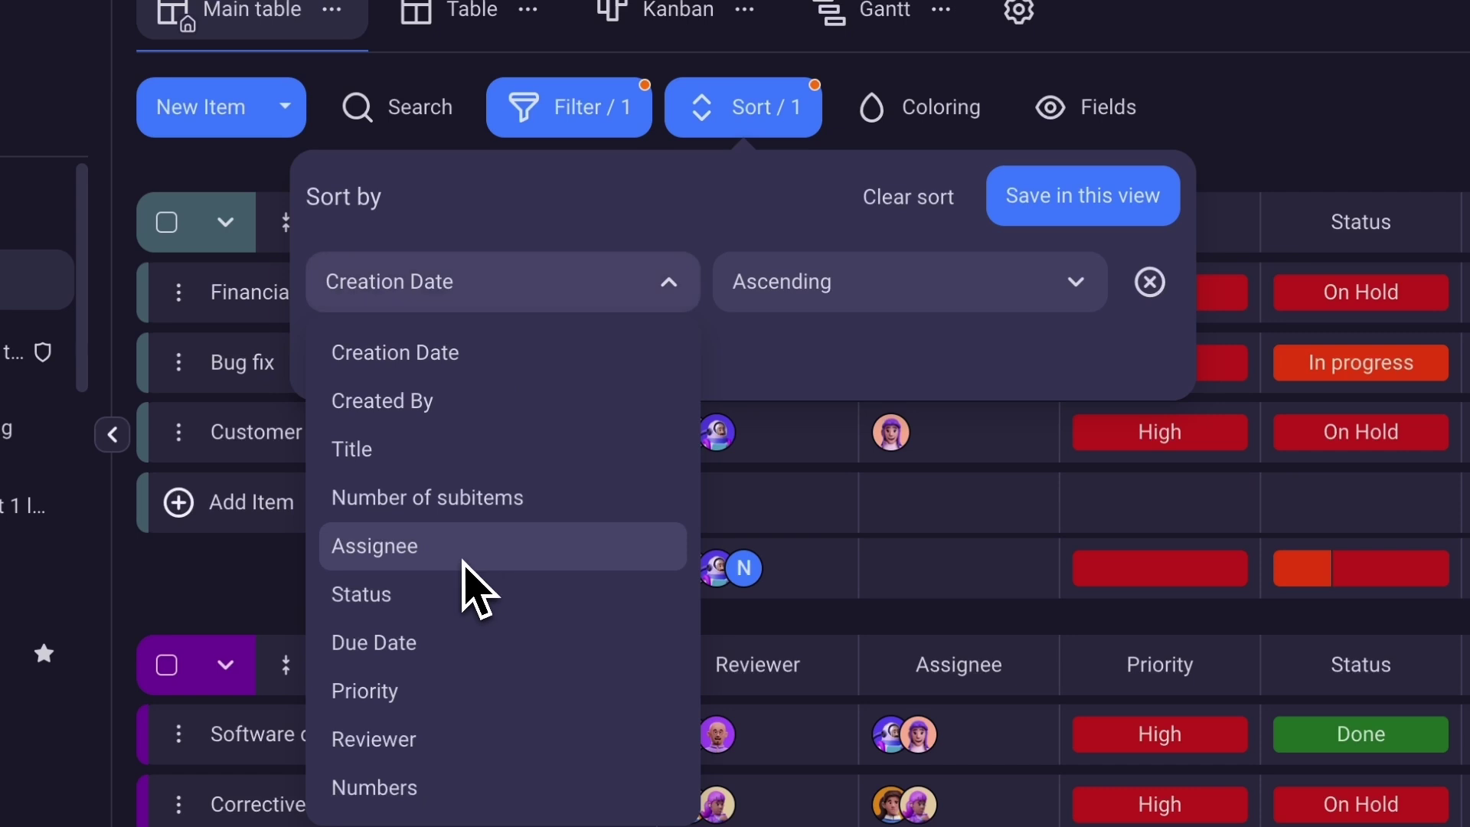
{"action": "left_click", "coordinate": [490, 545]}
{"action": "left_click", "coordinate": [1079, 205]}
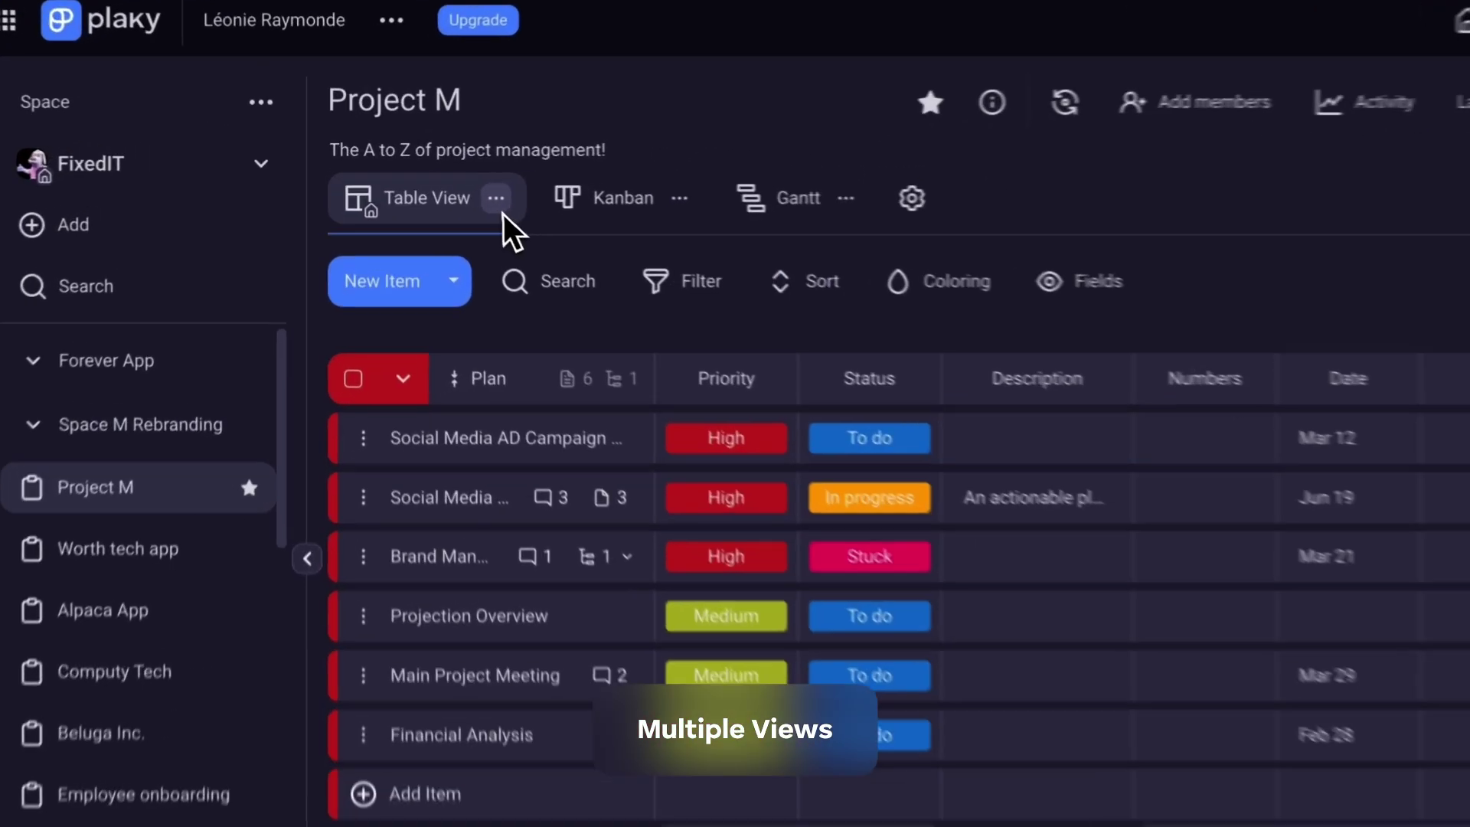
Duplicate the Table View, filter the copy to one team member, and save a Creation Date sort.
{"action": "left_click", "coordinate": [440, 185]}
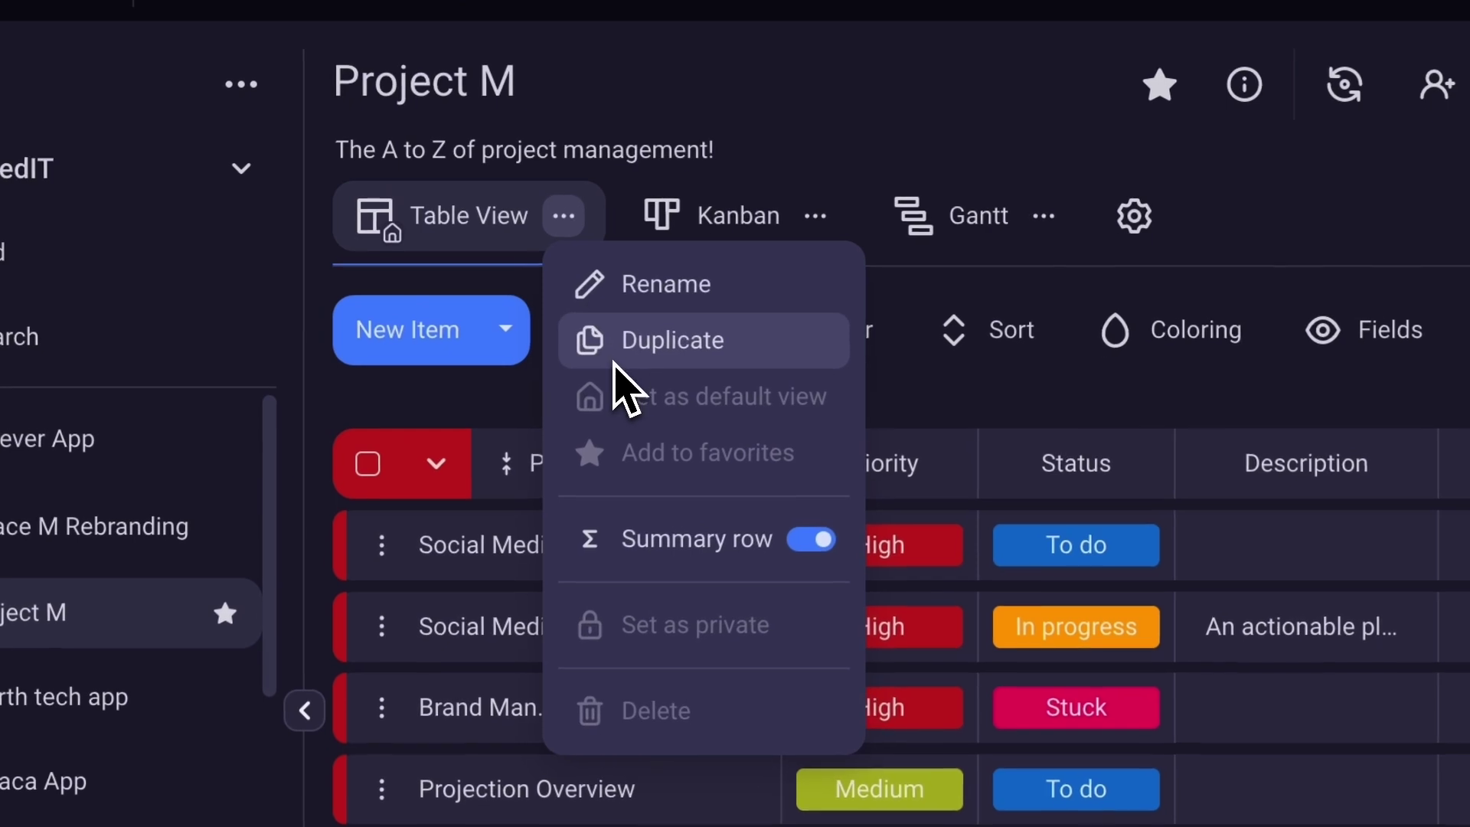
{"action": "left_click", "coordinate": [465, 253]}
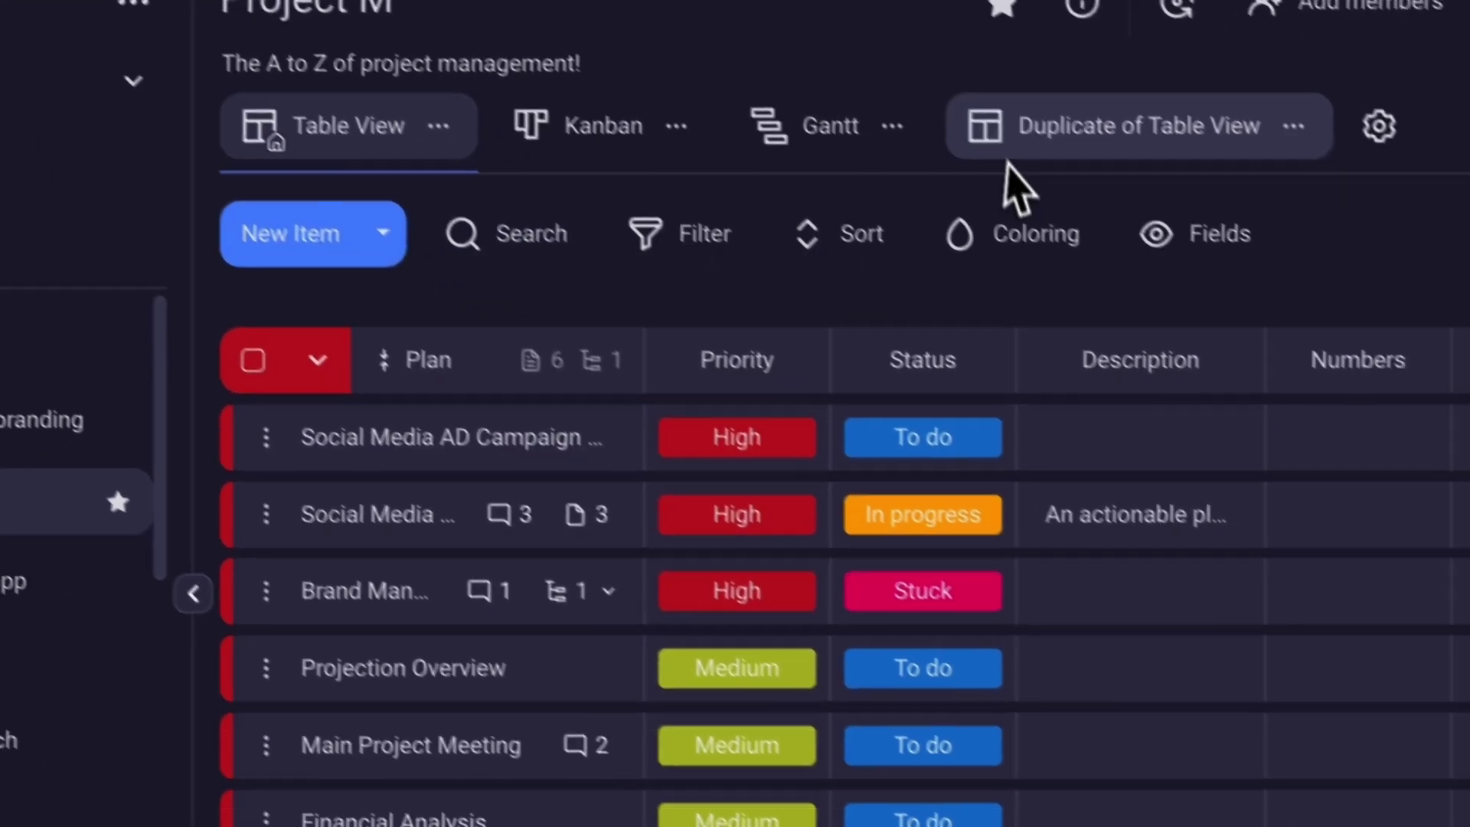
{"action": "left_click", "coordinate": [1179, 217]}
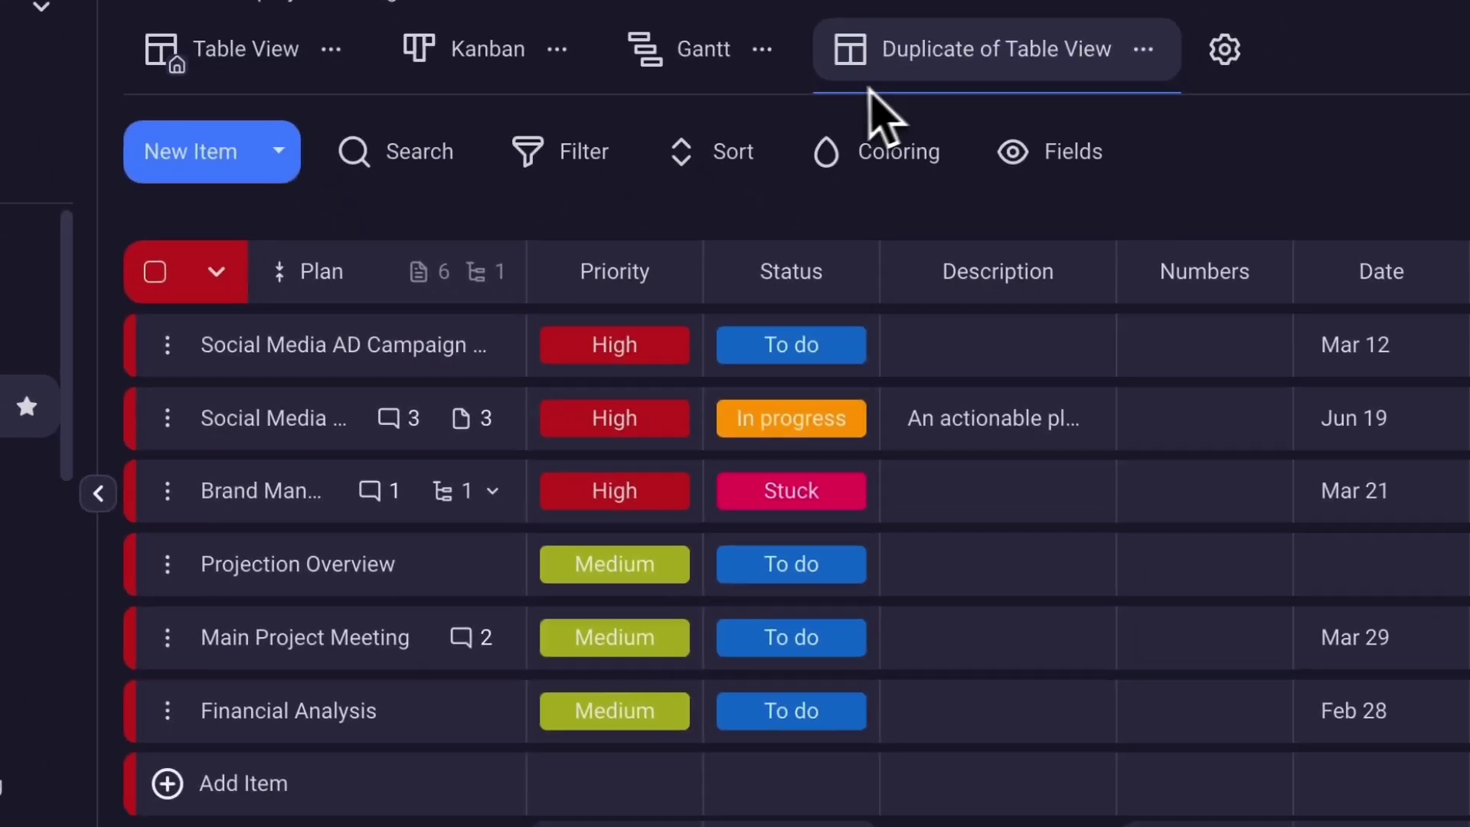
{"action": "left_click", "coordinate": [853, 330]}
{"action": "left_click_drag", "start_coordinate": [387, 698], "coordinate": [976, 729]}
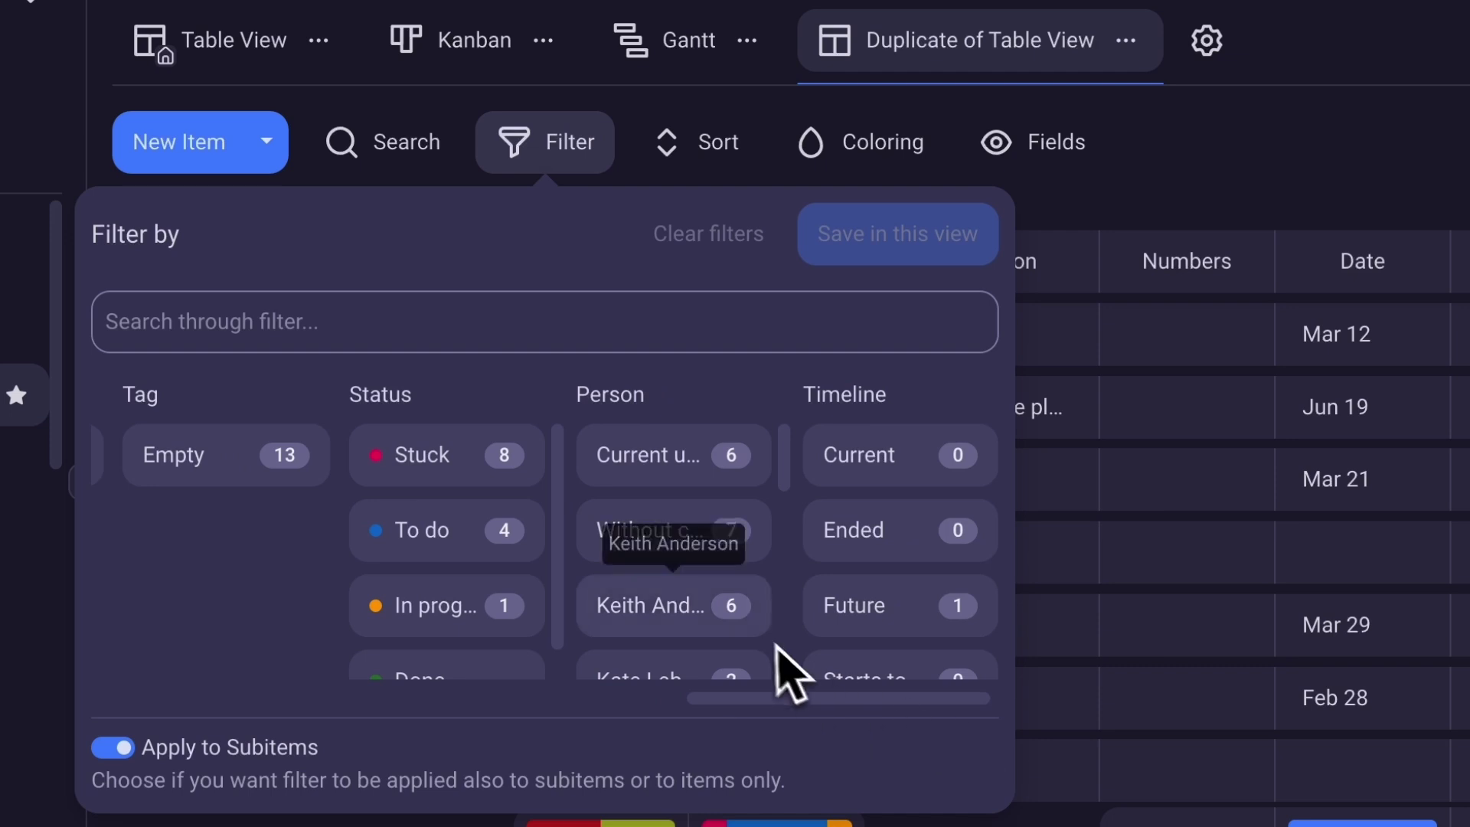
{"action": "left_click", "coordinate": [675, 605]}
{"action": "left_click", "coordinate": [749, 161]}
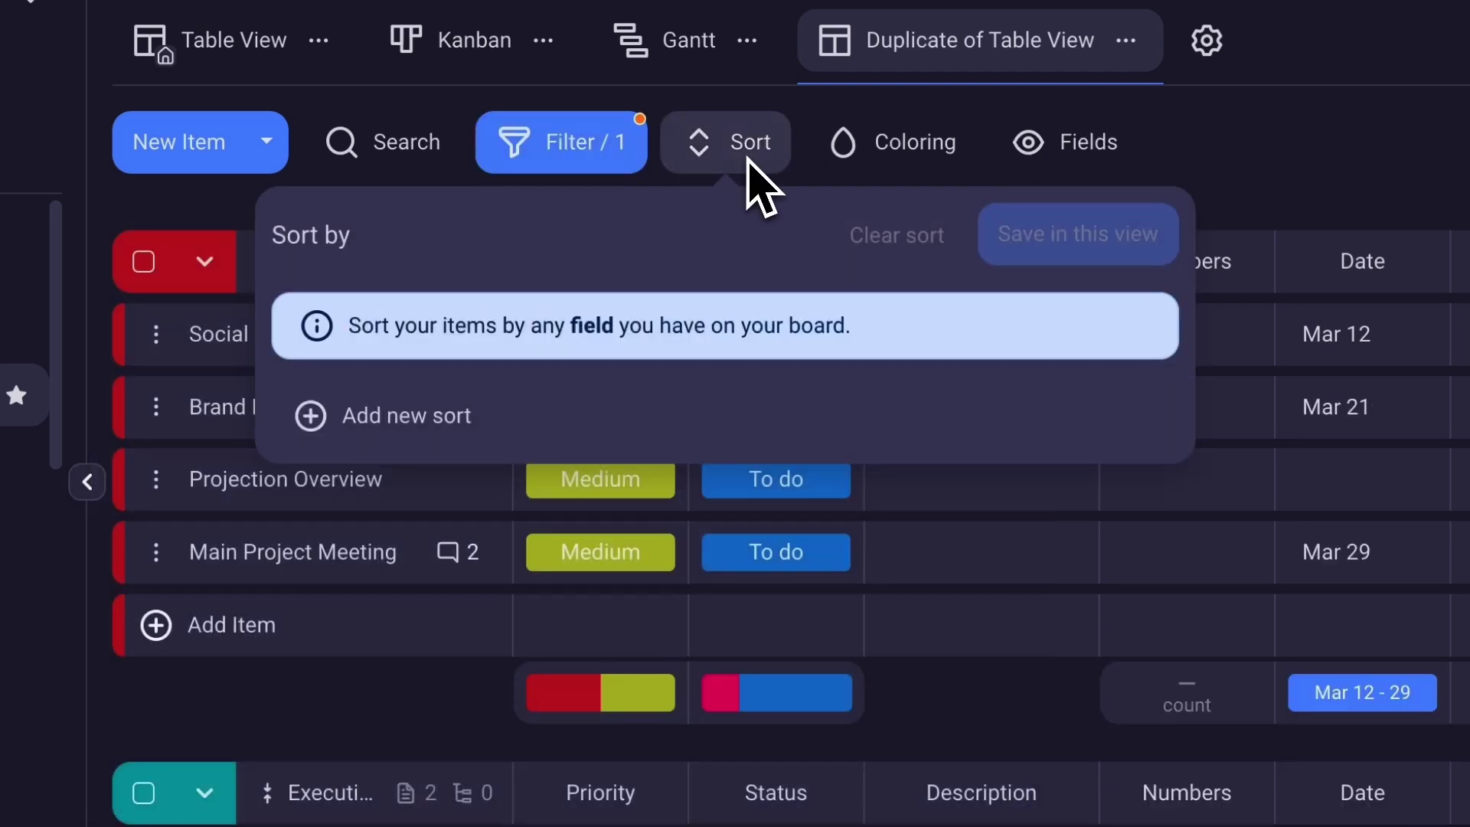
{"action": "left_click", "coordinate": [530, 420]}
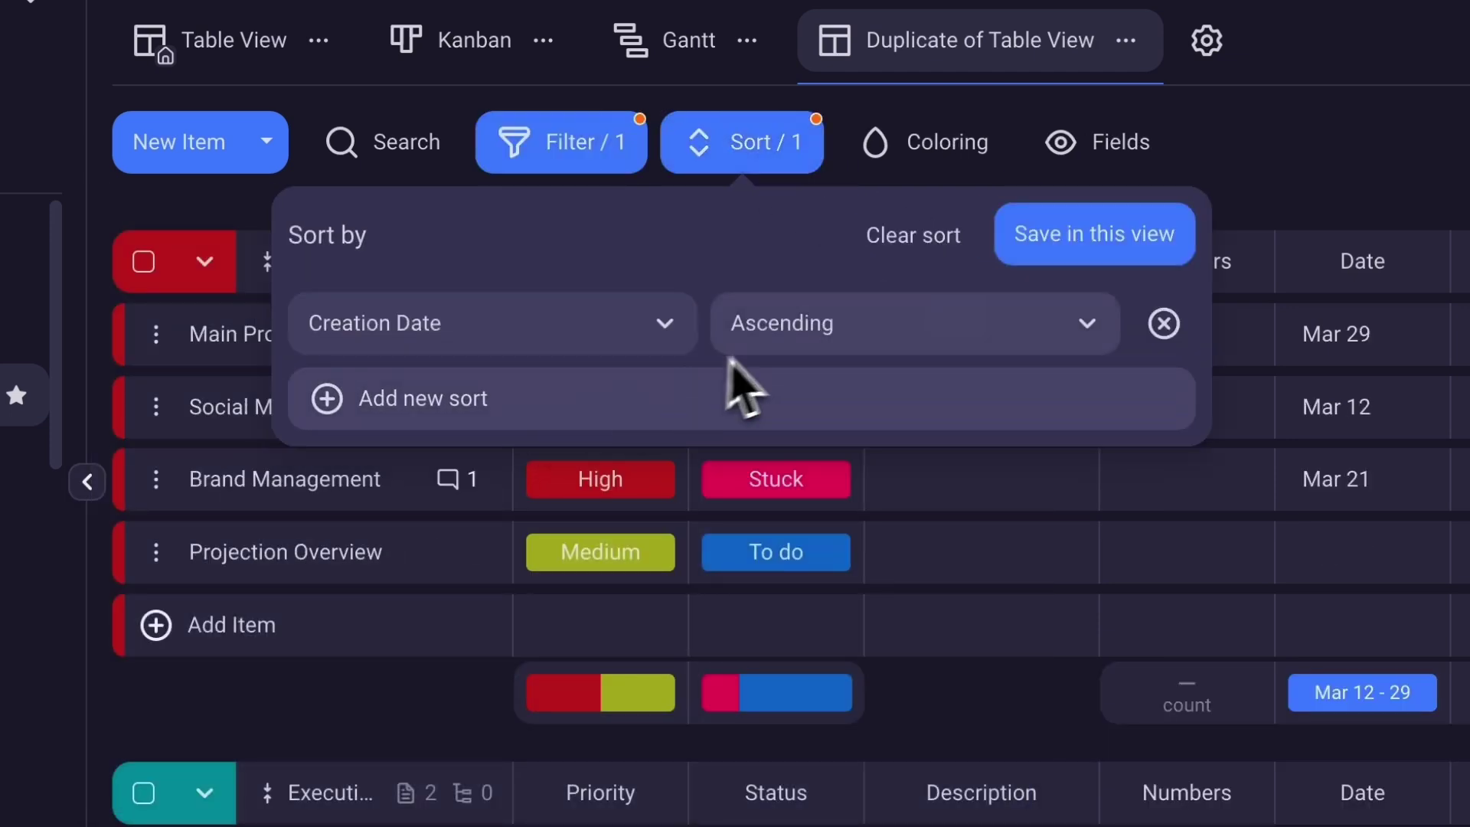
{"action": "left_click", "coordinate": [1138, 234]}
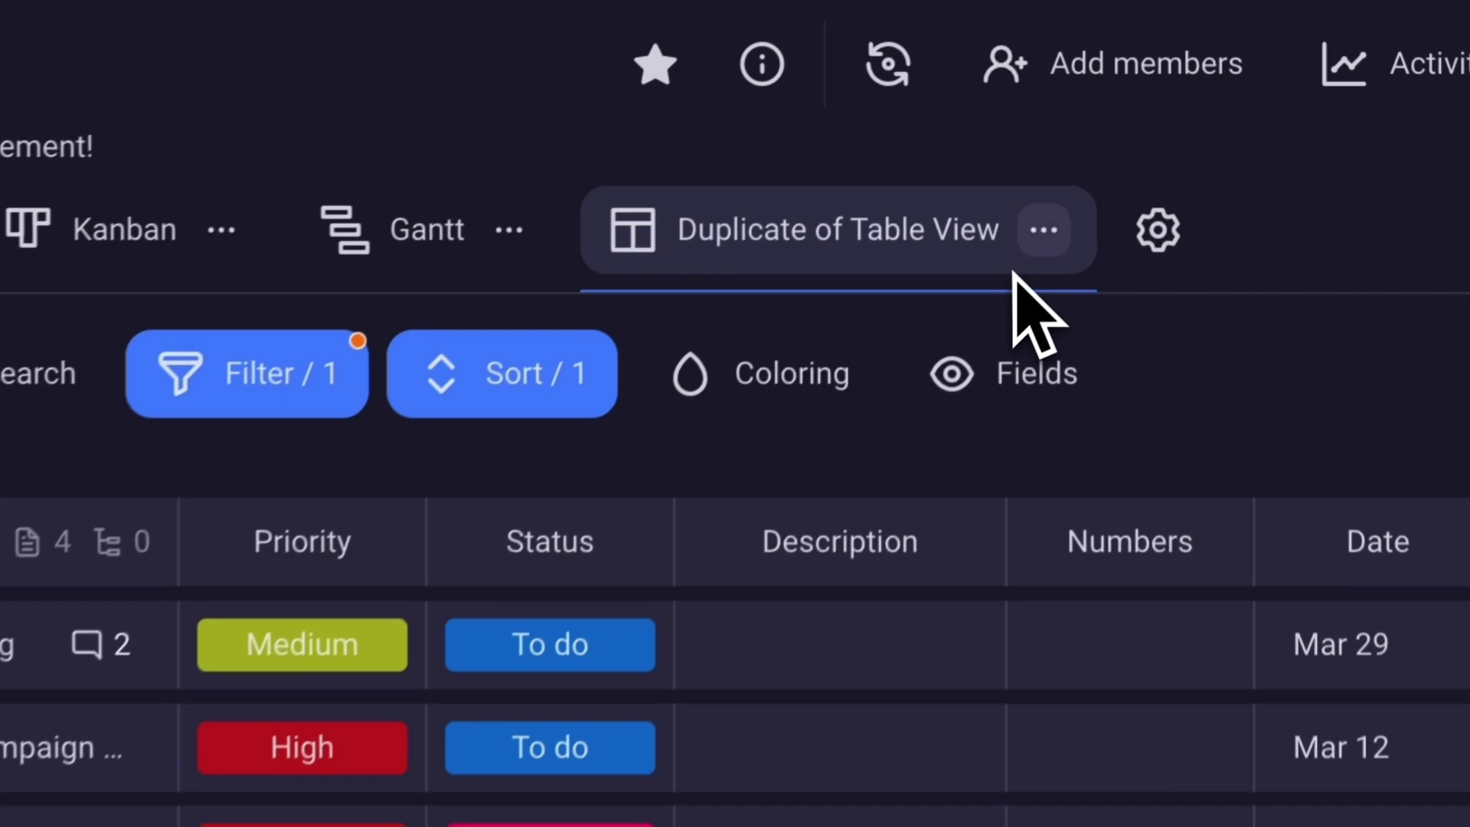
Rename the copied view after the filtered team member ('…'s View').
{"action": "left_click", "coordinate": [1132, 43]}
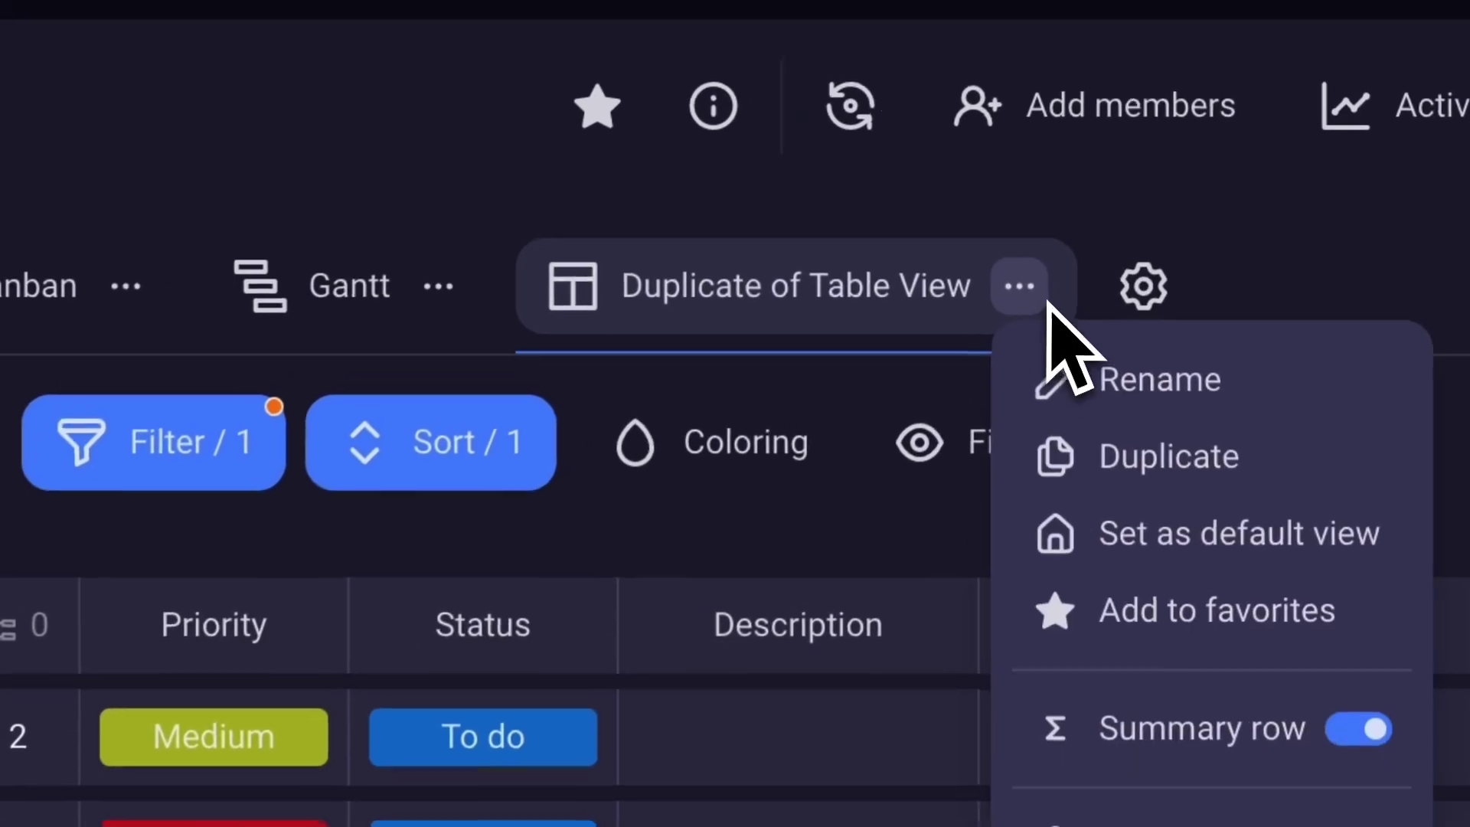
{"action": "left_click", "coordinate": [1060, 383]}
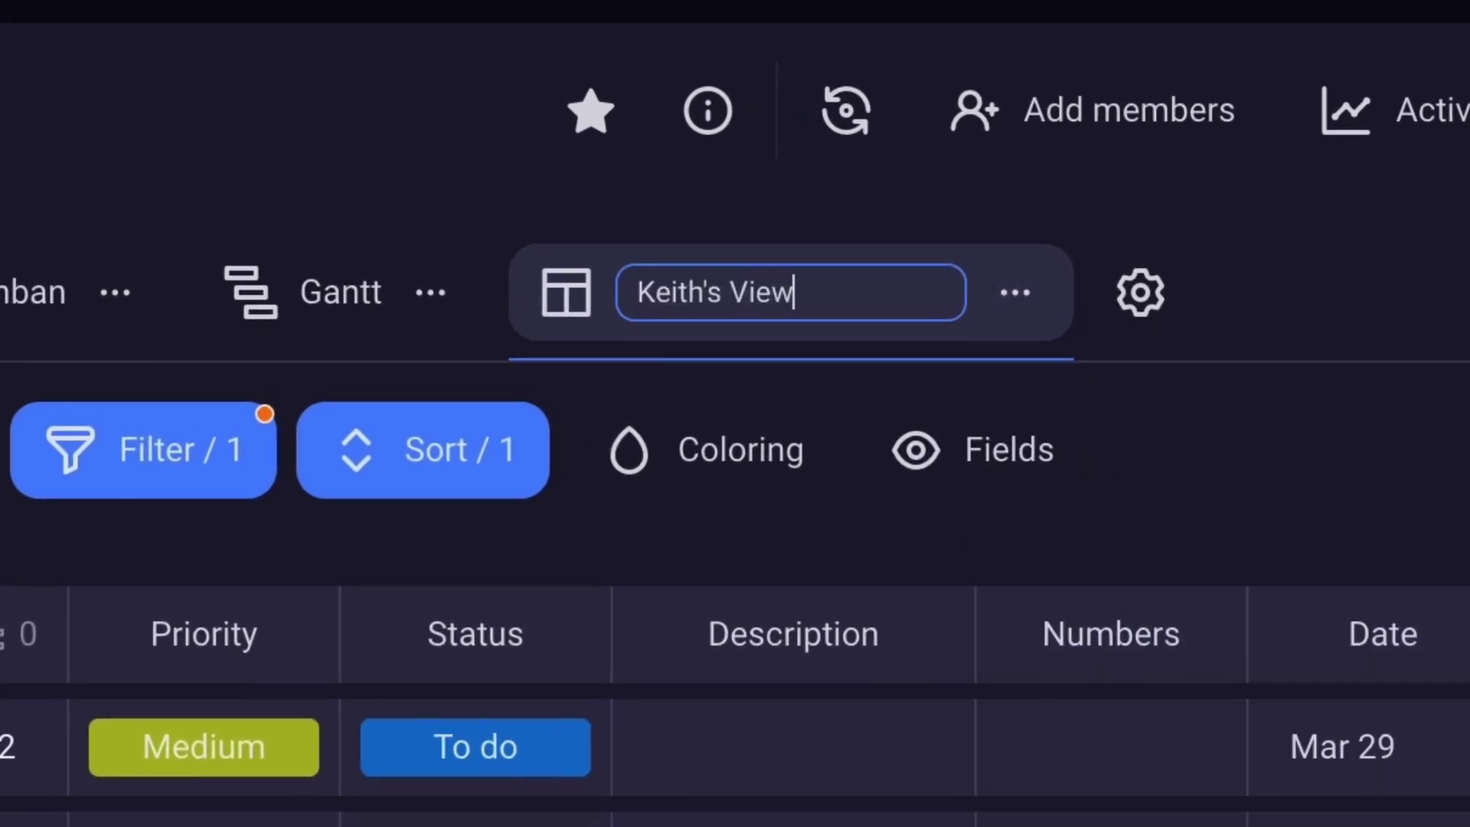
{"action": "type", "text": "Keith's View"}
{"action": "key", "text": "Return"}
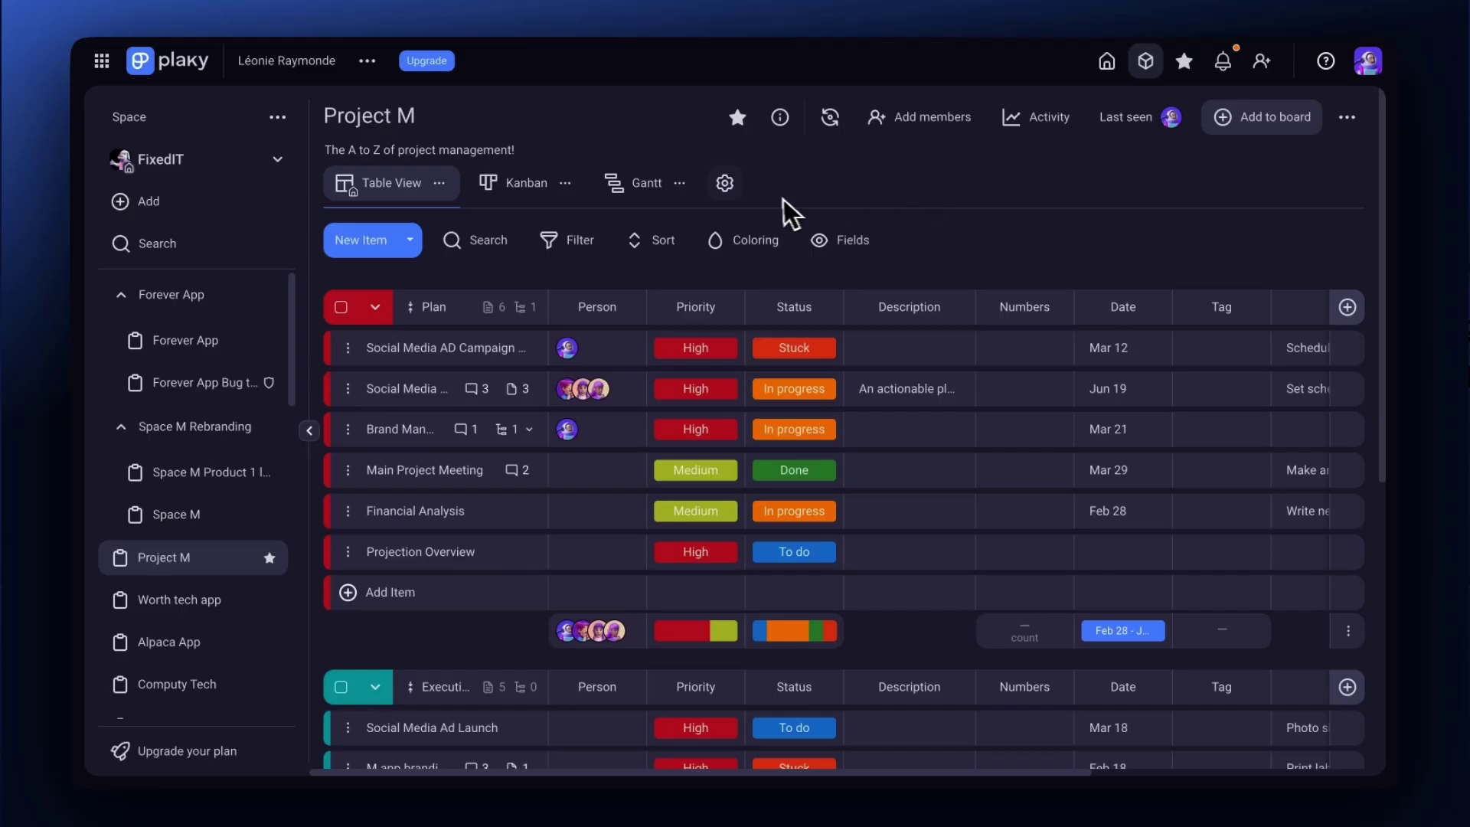
{"action": "left_click", "coordinate": [724, 182]}
Create a new Table-type view for Project M named Managers Tasks.
{"action": "left_click", "coordinate": [744, 221]}
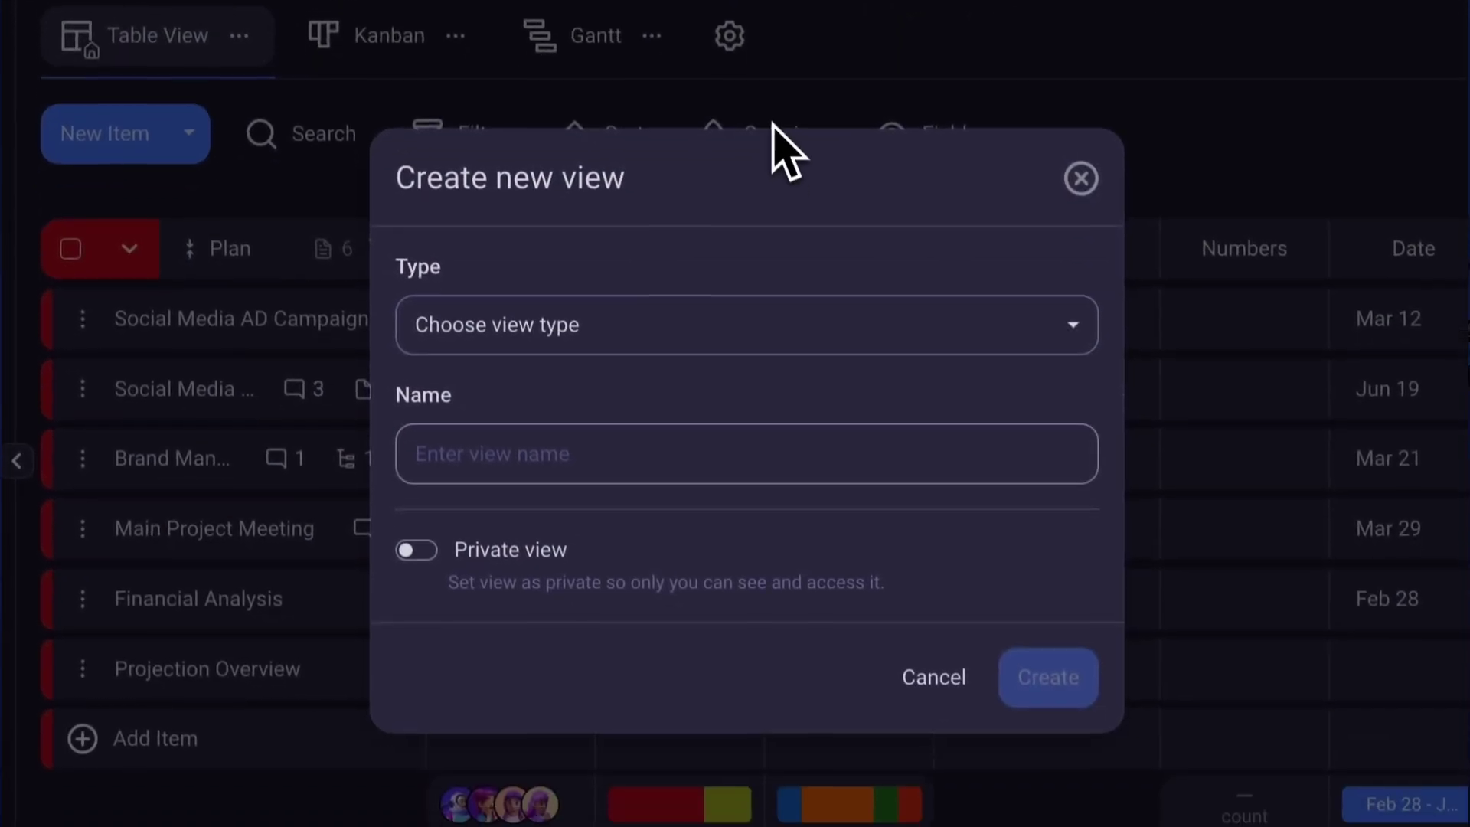
{"action": "left_click", "coordinate": [861, 326]}
{"action": "left_click", "coordinate": [853, 397]}
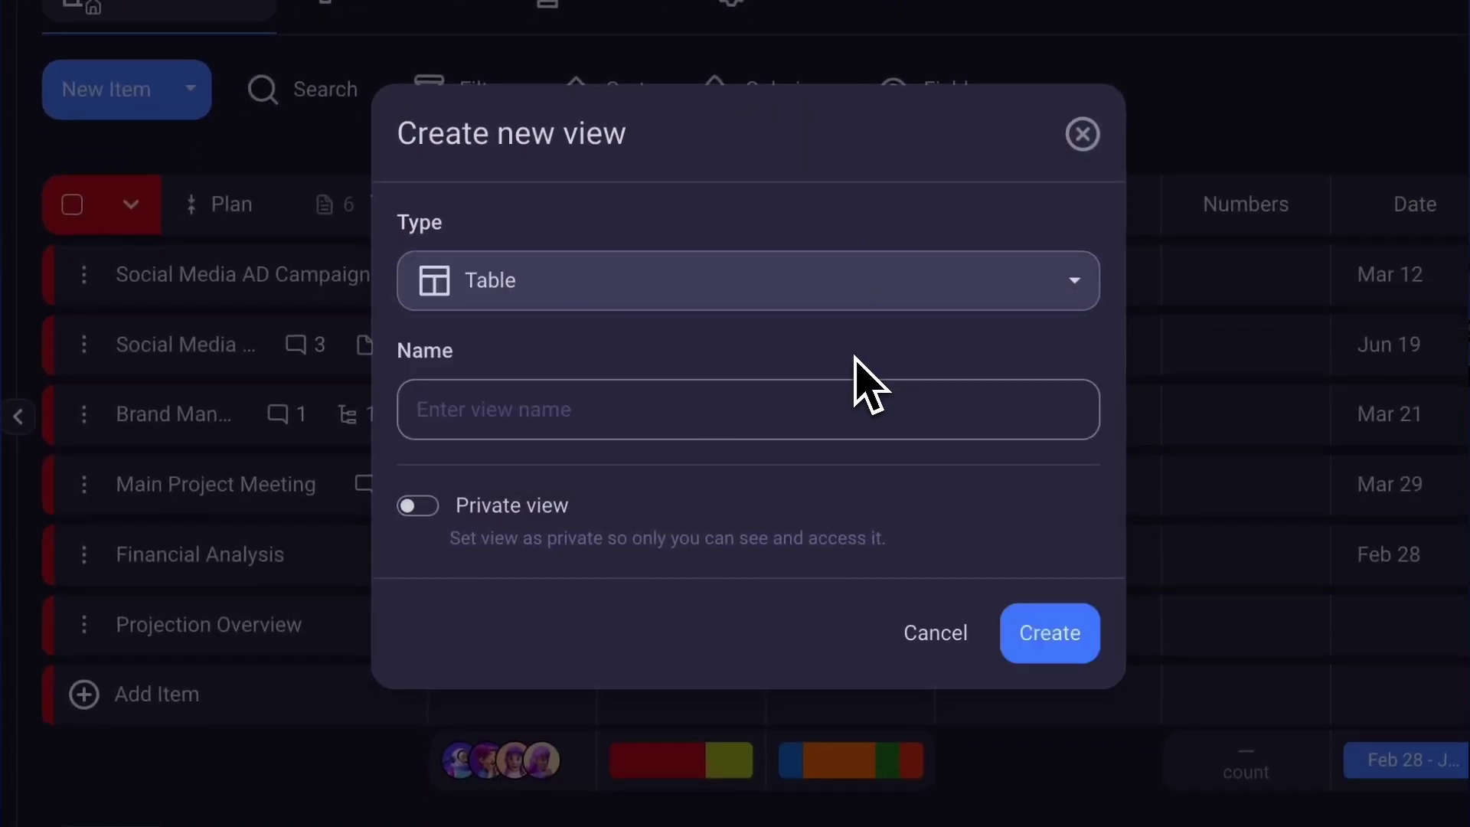
{"action": "left_click", "coordinate": [835, 412]}
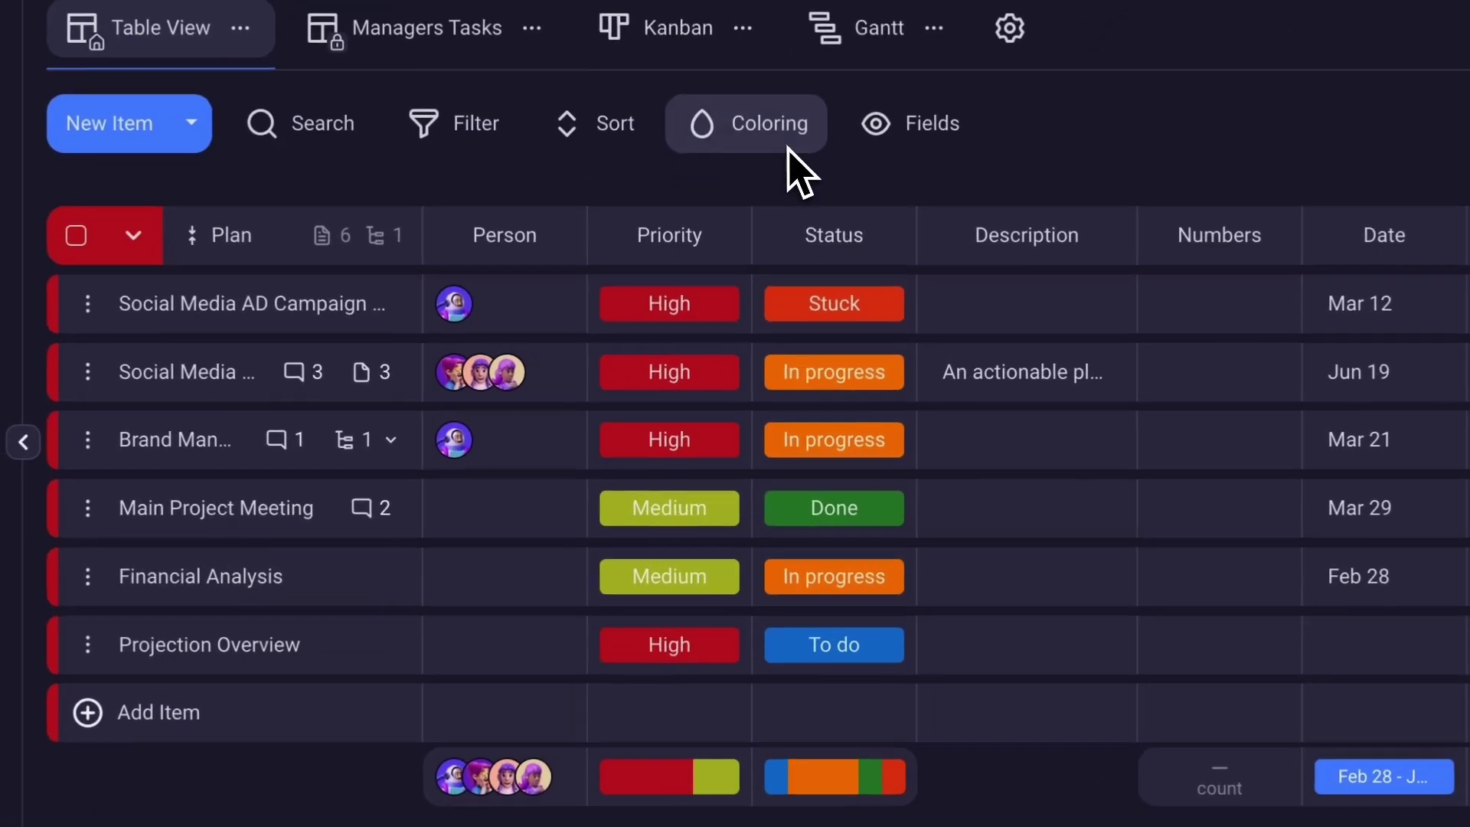
Add a saved coloring condition making whole rows pink where Priority is High.
{"action": "left_click", "coordinate": [788, 146]}
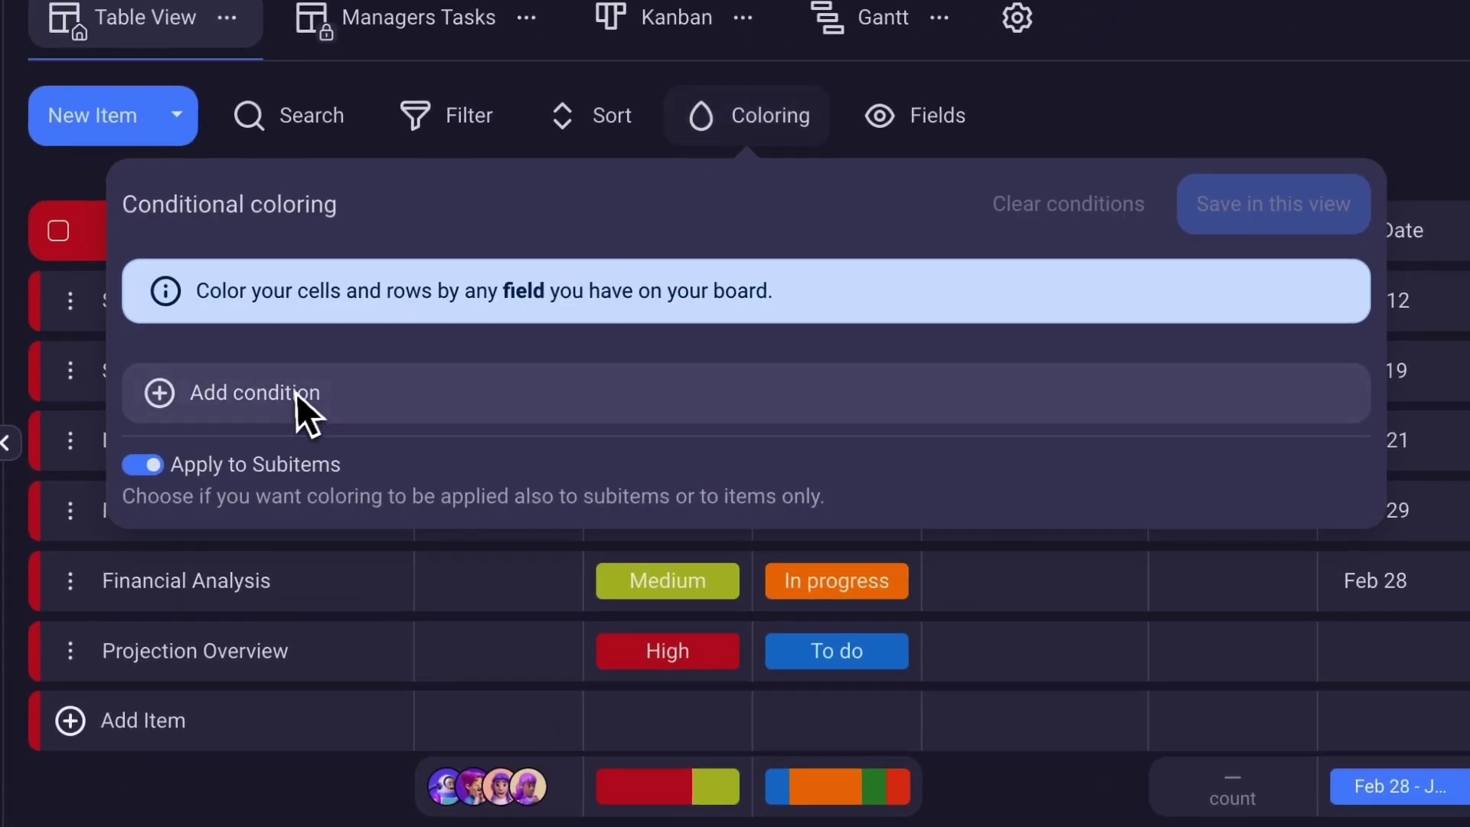
{"action": "left_click", "coordinate": [303, 395]}
{"action": "left_click", "coordinate": [203, 306]}
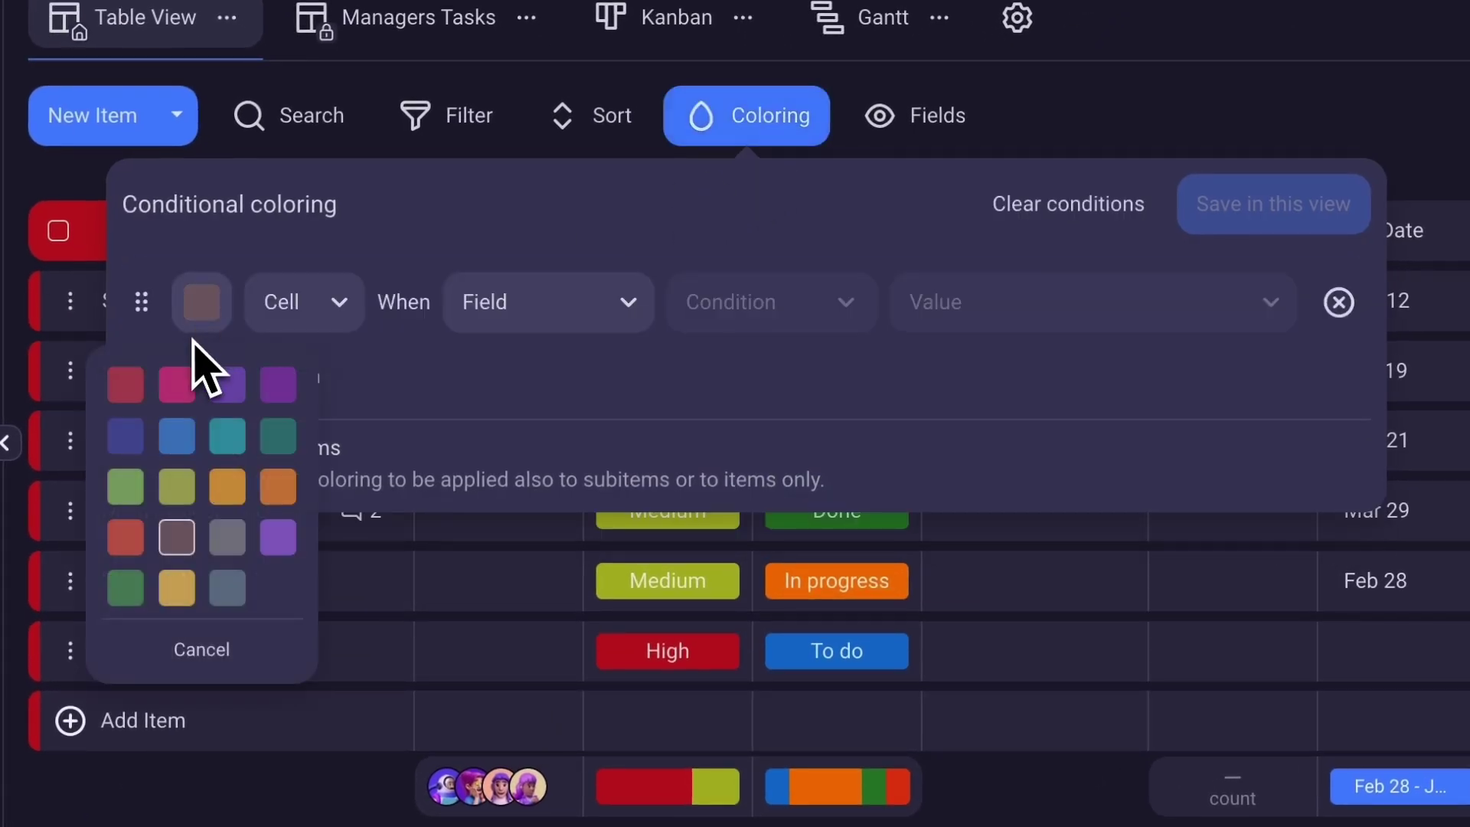
{"action": "left_click", "coordinate": [177, 387]}
{"action": "left_click", "coordinate": [341, 320]}
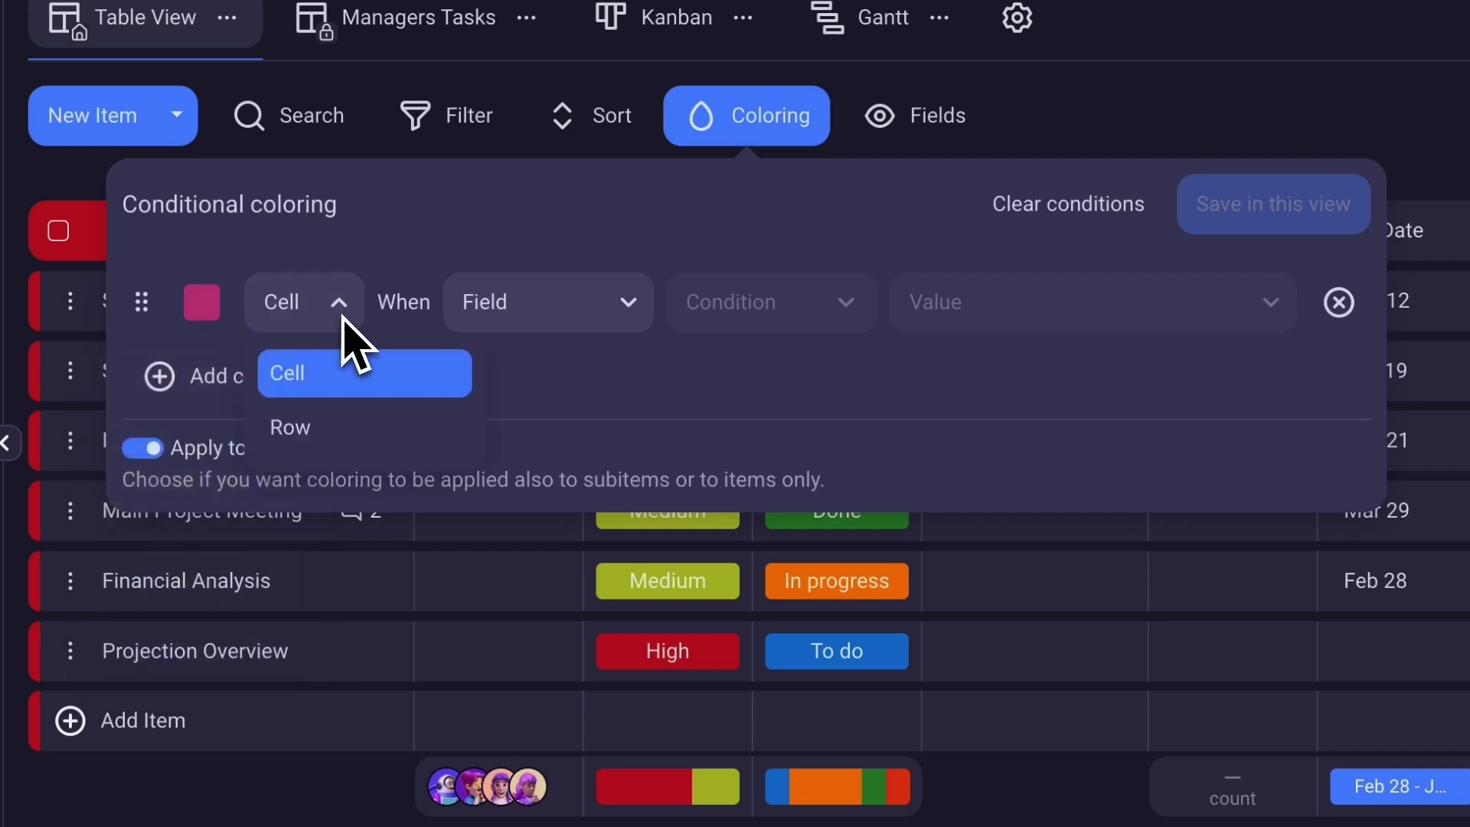
{"action": "left_click", "coordinate": [322, 430]}
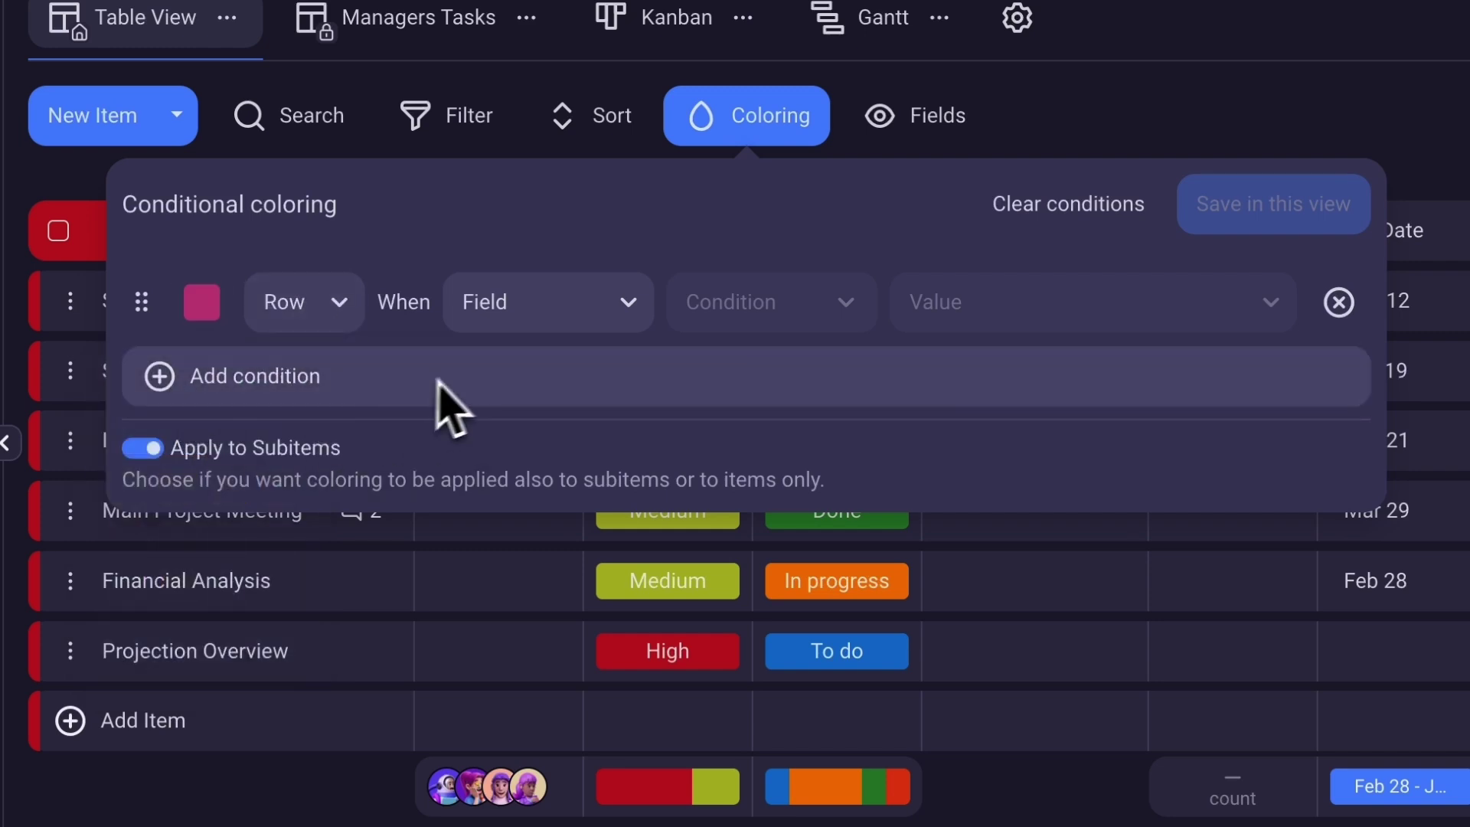
{"action": "left_click", "coordinate": [599, 320]}
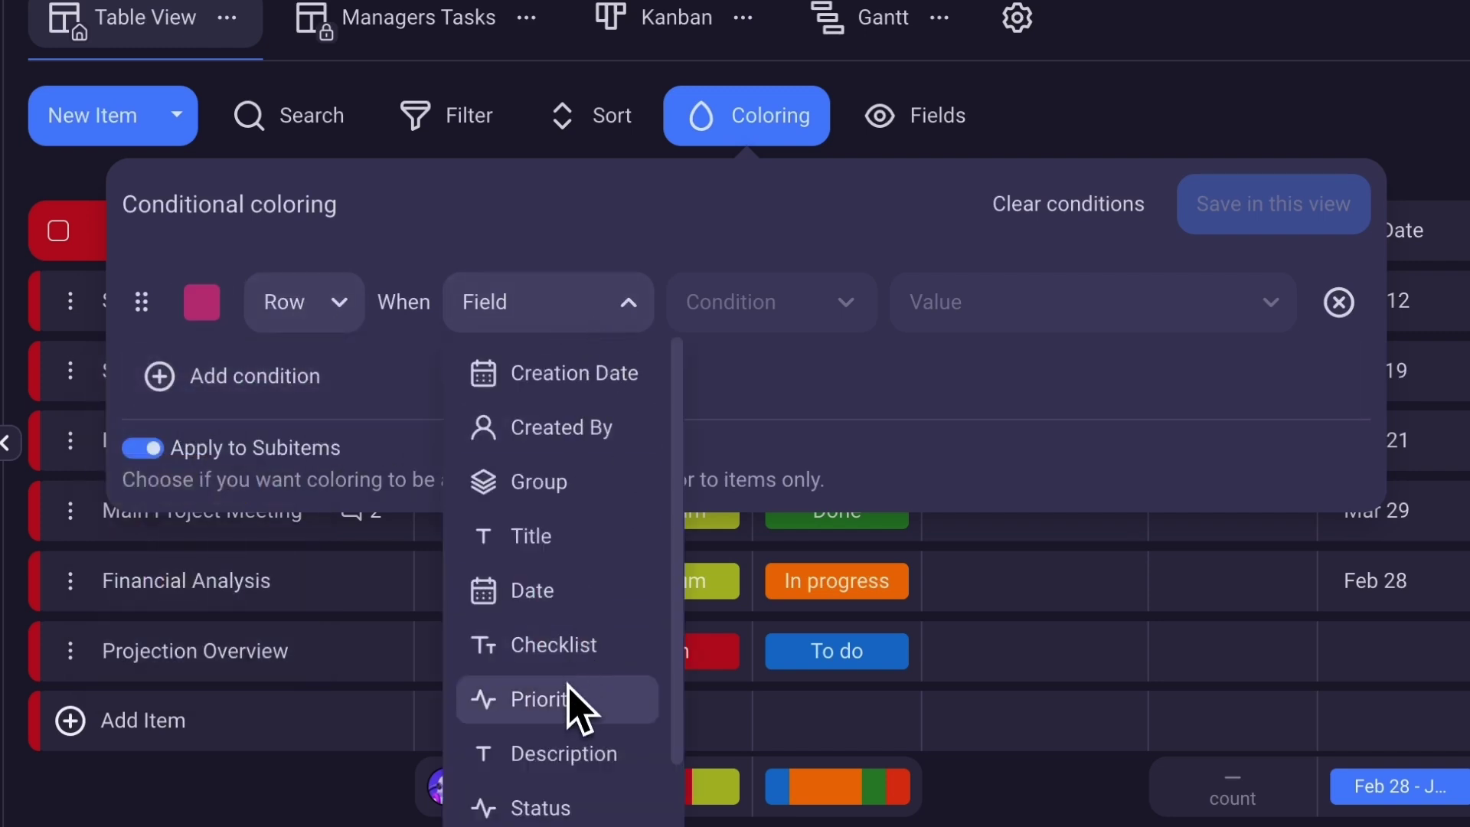
{"action": "left_click", "coordinate": [581, 700]}
{"action": "left_click", "coordinate": [793, 322]}
{"action": "left_click", "coordinate": [775, 373]}
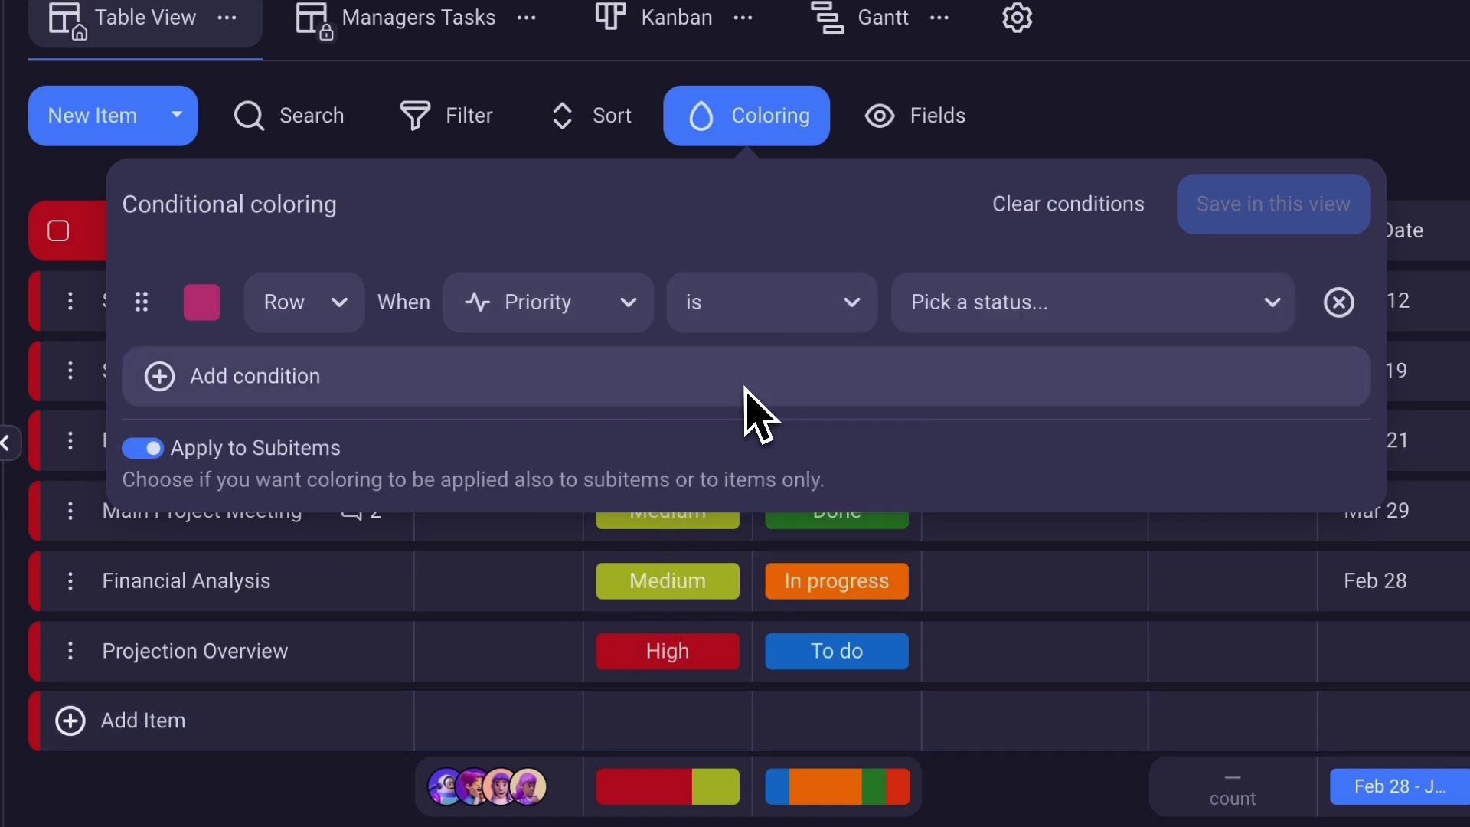
{"action": "left_click", "coordinate": [1087, 314]}
{"action": "left_click", "coordinate": [1057, 425]}
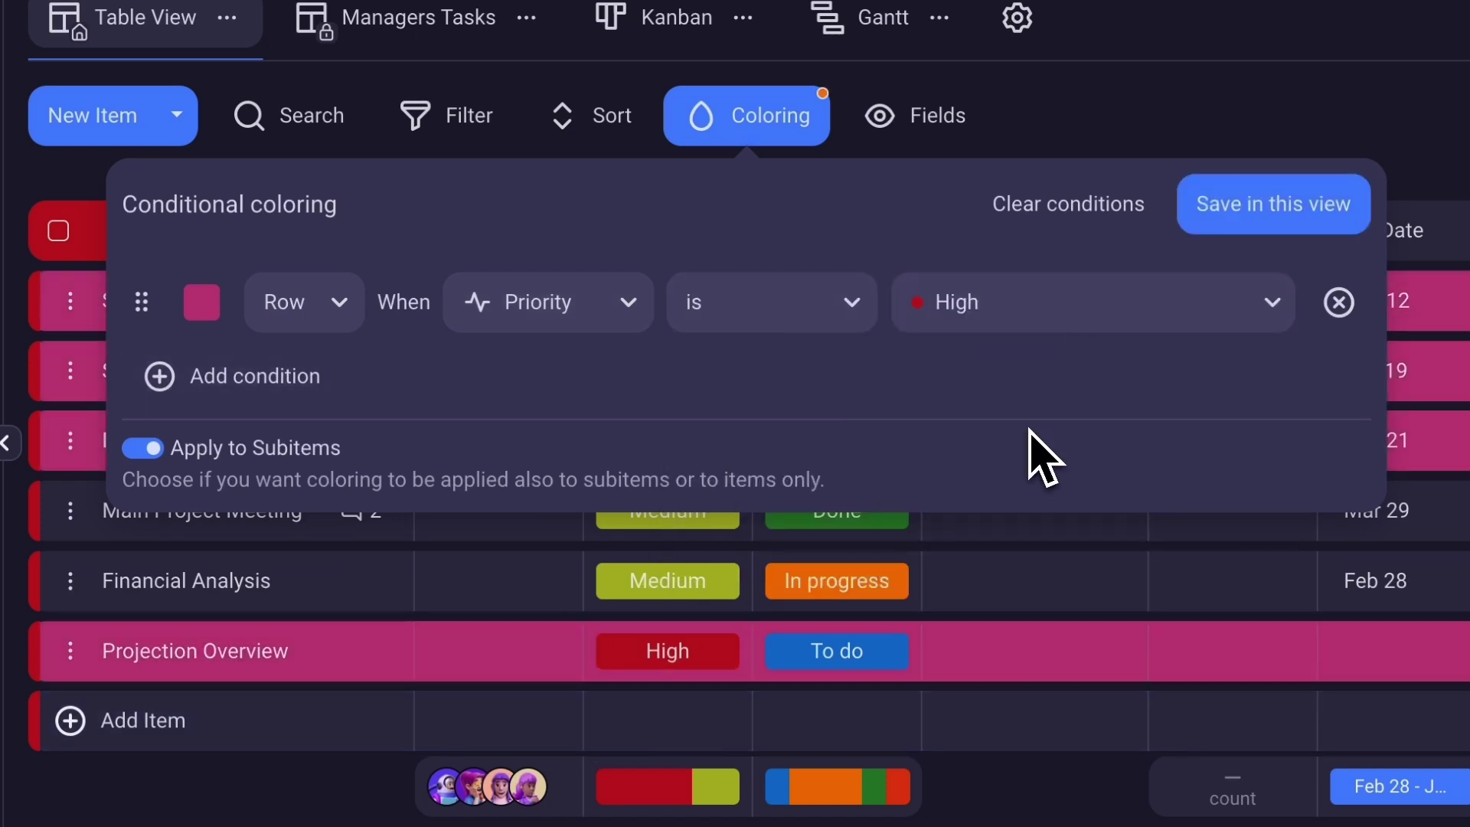
{"action": "left_click", "coordinate": [1236, 218]}
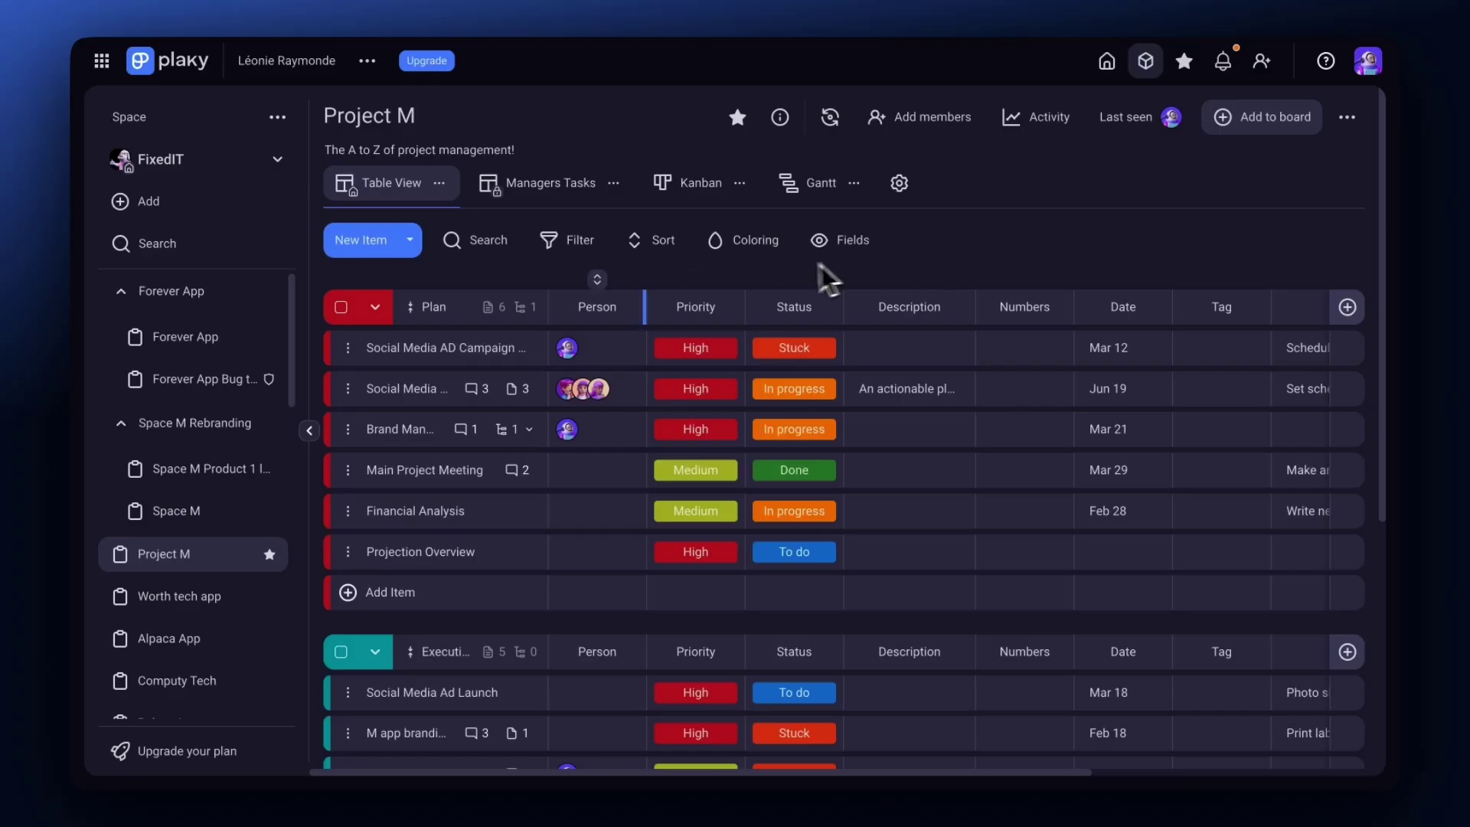
Enable the Table View's summary row, showing people, priority and status breakdown under Plan.
{"action": "left_click", "coordinate": [439, 182]}
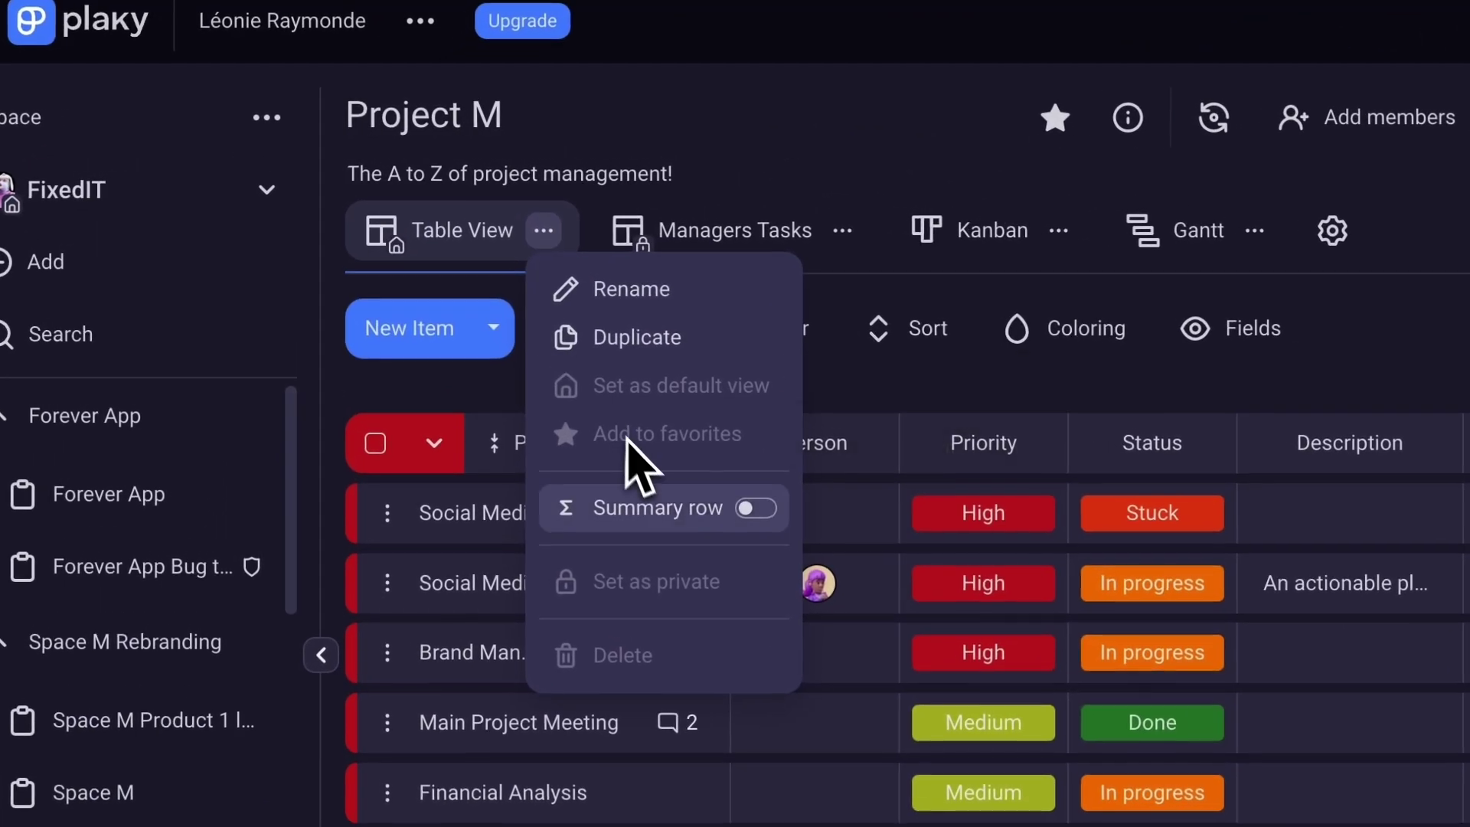
{"action": "left_click", "coordinate": [749, 509]}
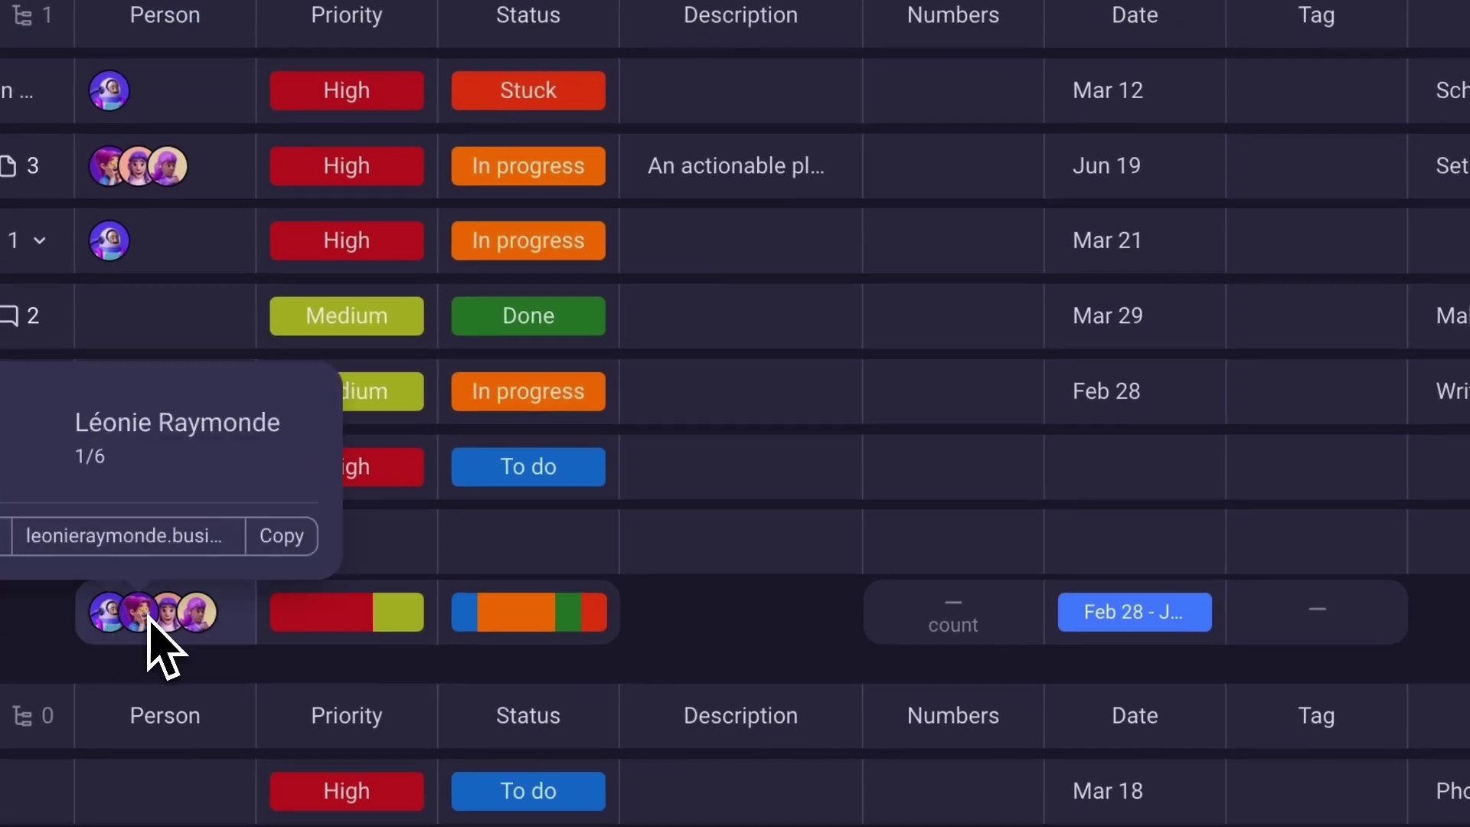
{"action": "mouse_move", "coordinate": [192, 622]}
{"action": "mouse_move", "coordinate": [300, 624]}
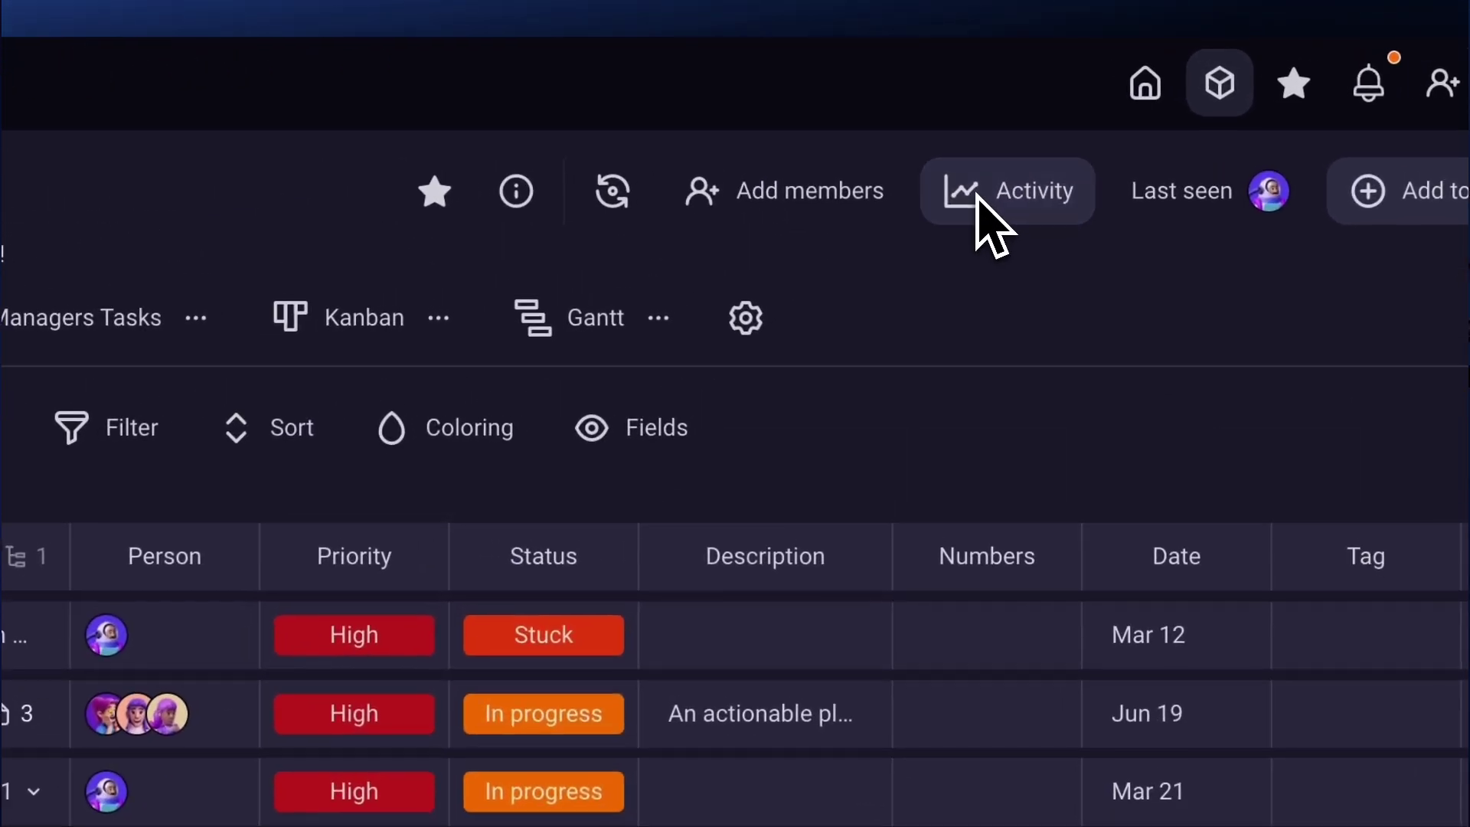
Search Project M's activity log for 'Social Media' and export the results to a CSV file.
{"action": "left_click", "coordinate": [978, 199]}
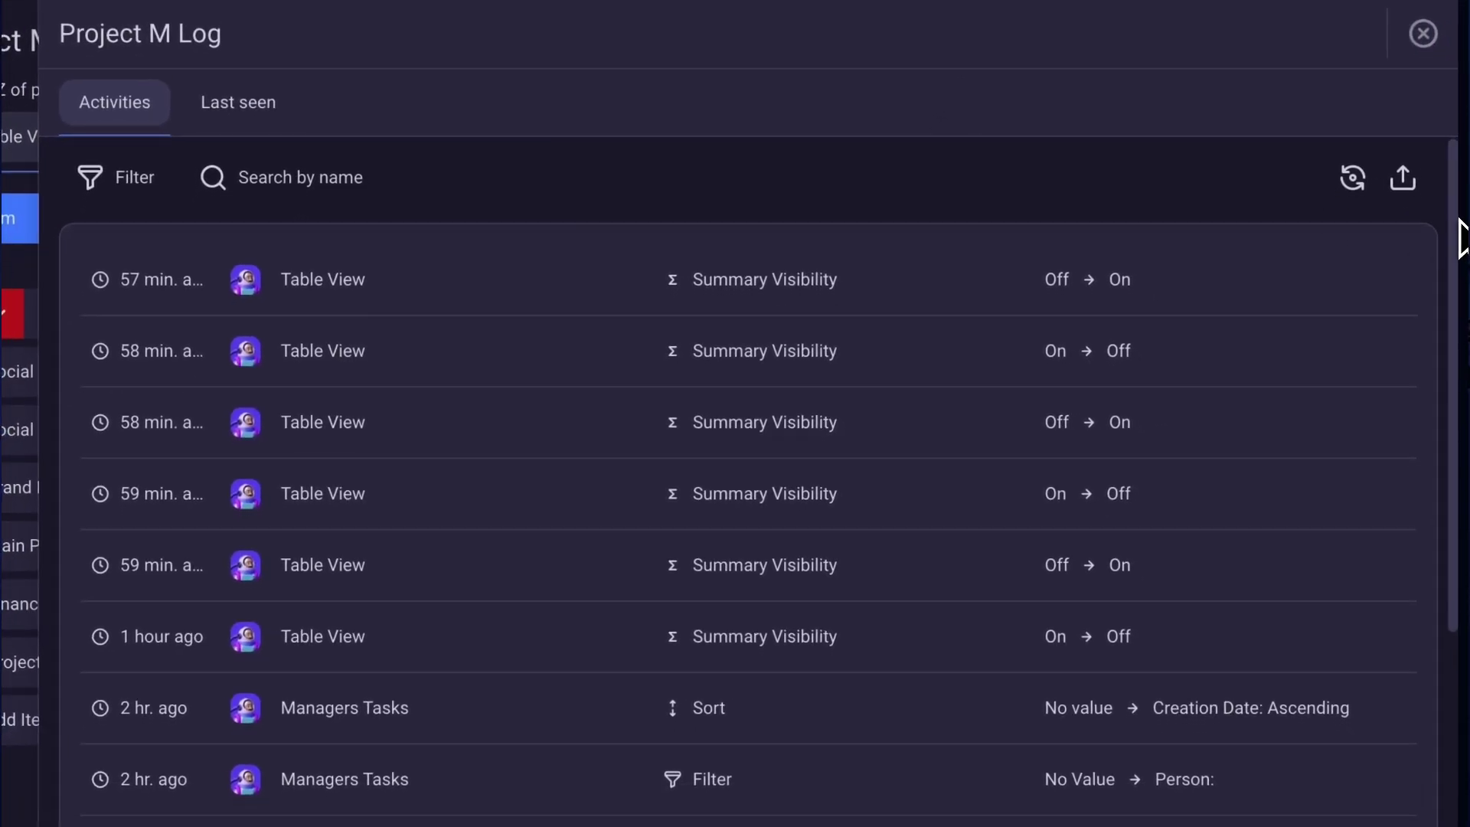
{"action": "left_click_drag", "start_coordinate": [1457, 220], "coordinate": [1463, 234]}
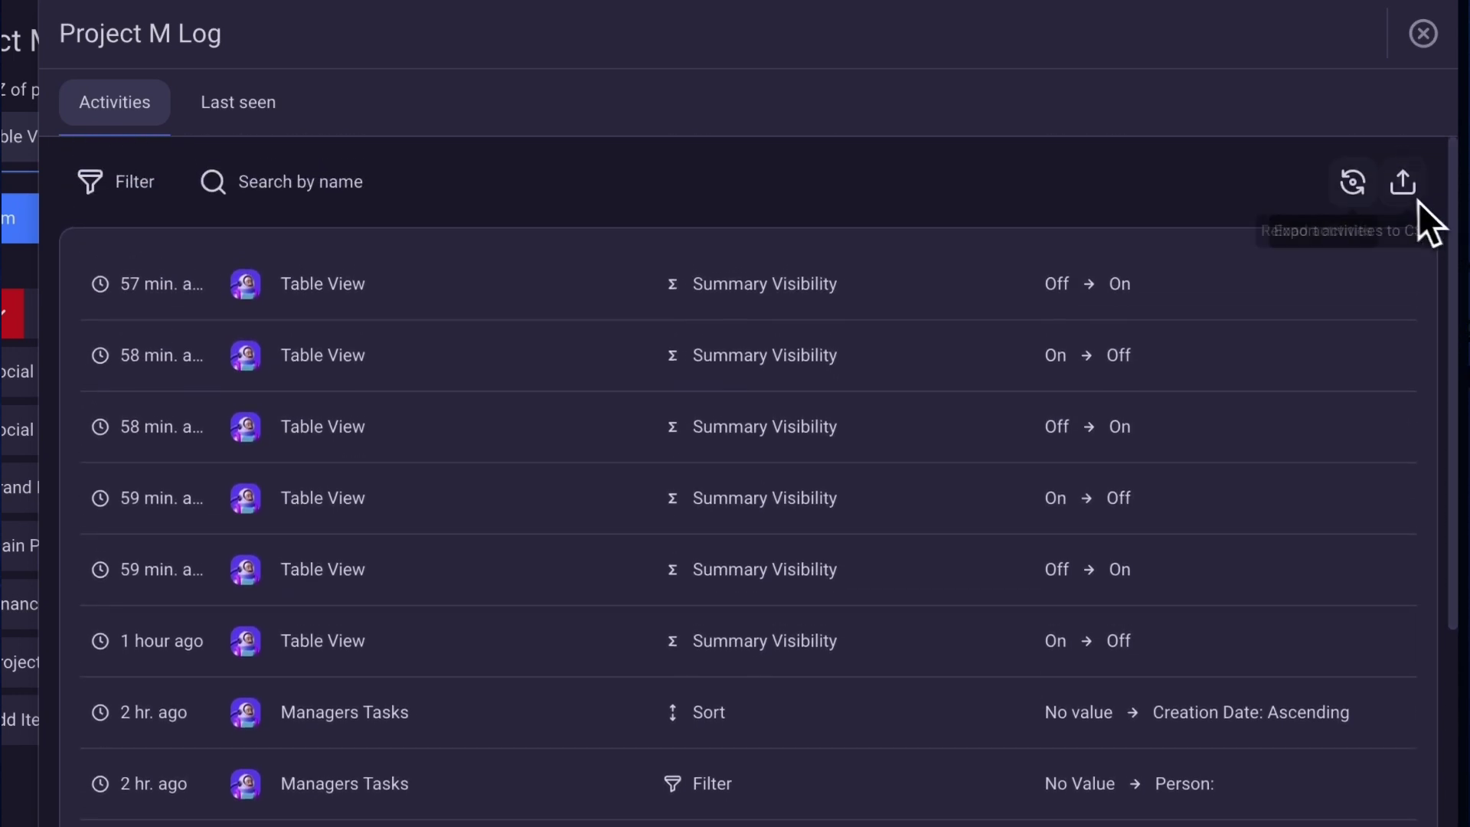
{"action": "left_click", "coordinate": [346, 196]}
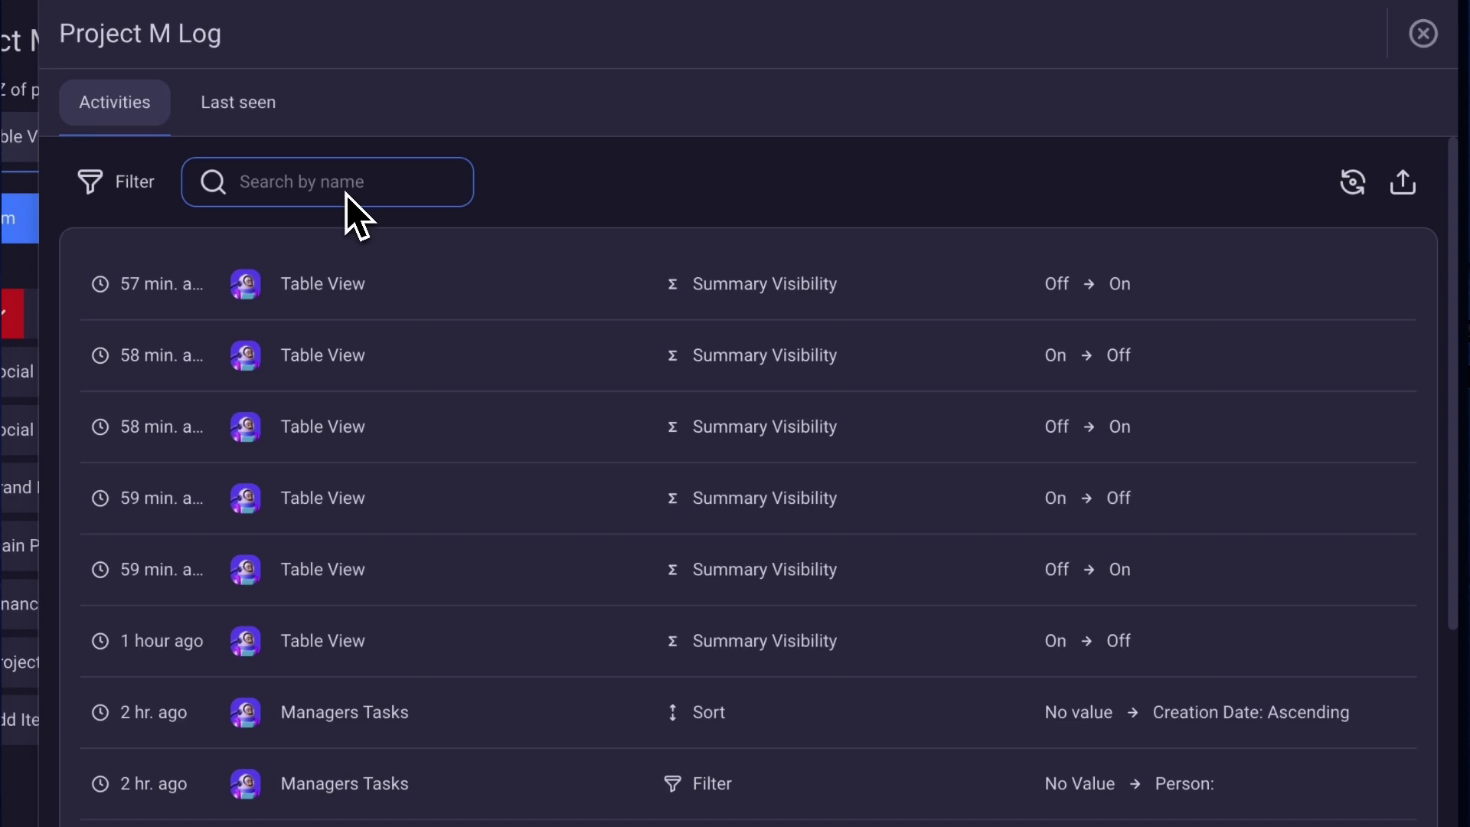
{"action": "type", "text": "Social Media"}
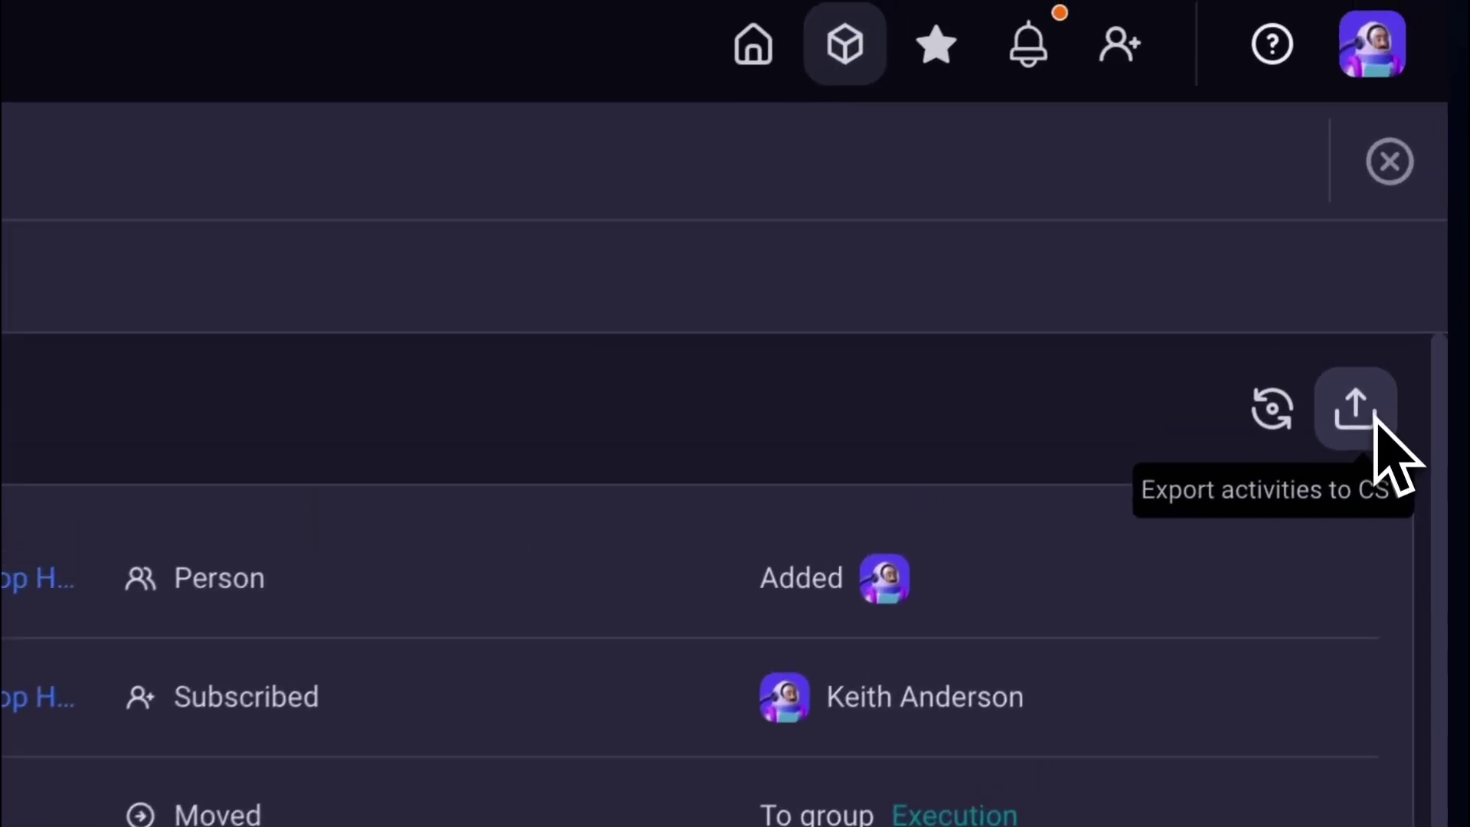
{"action": "left_click", "coordinate": [1371, 417]}
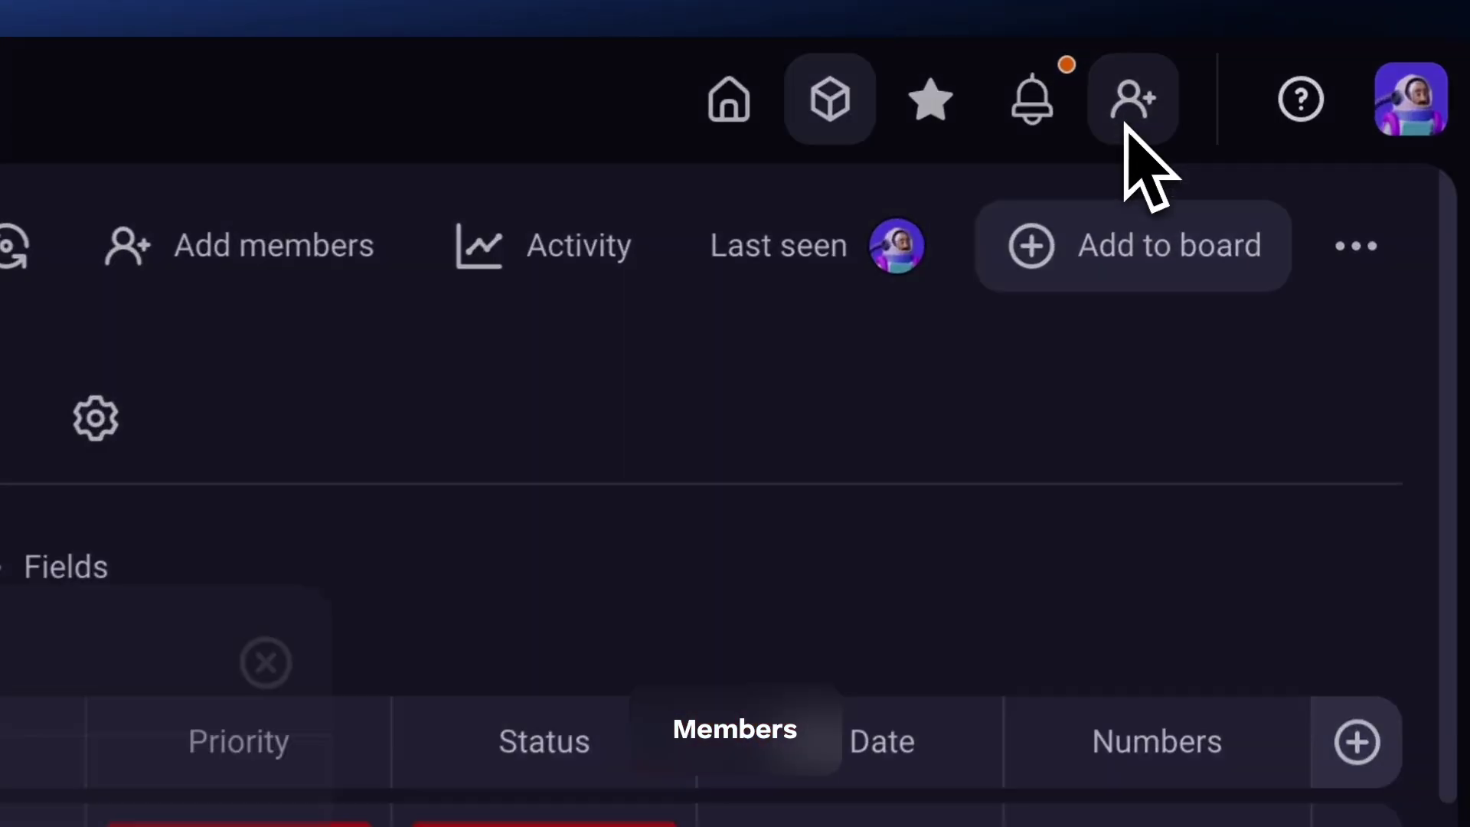
Start a workspace invitation by entering the invitee's e-mail address.
{"action": "left_click", "coordinate": [1221, 62]}
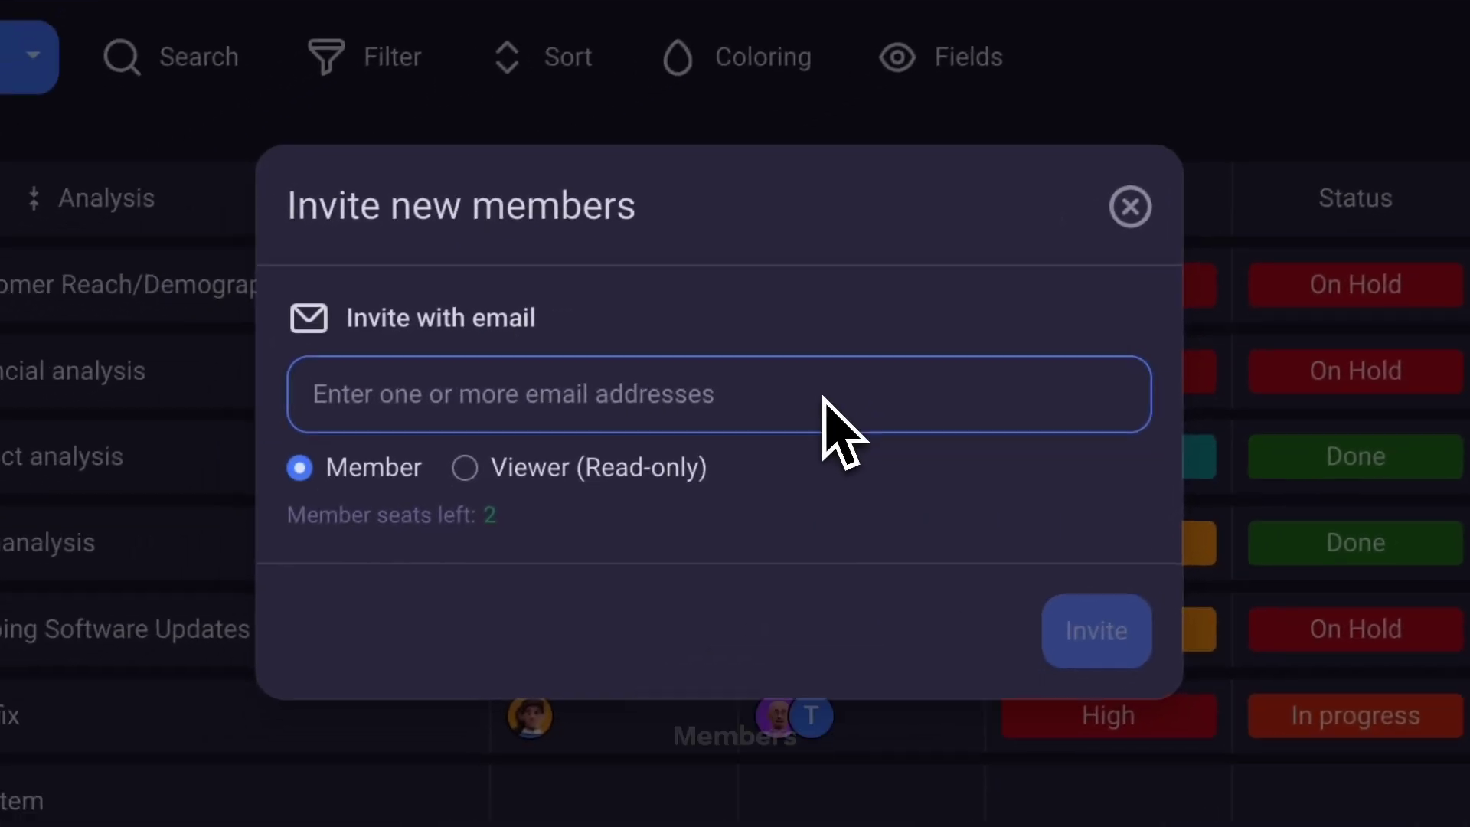
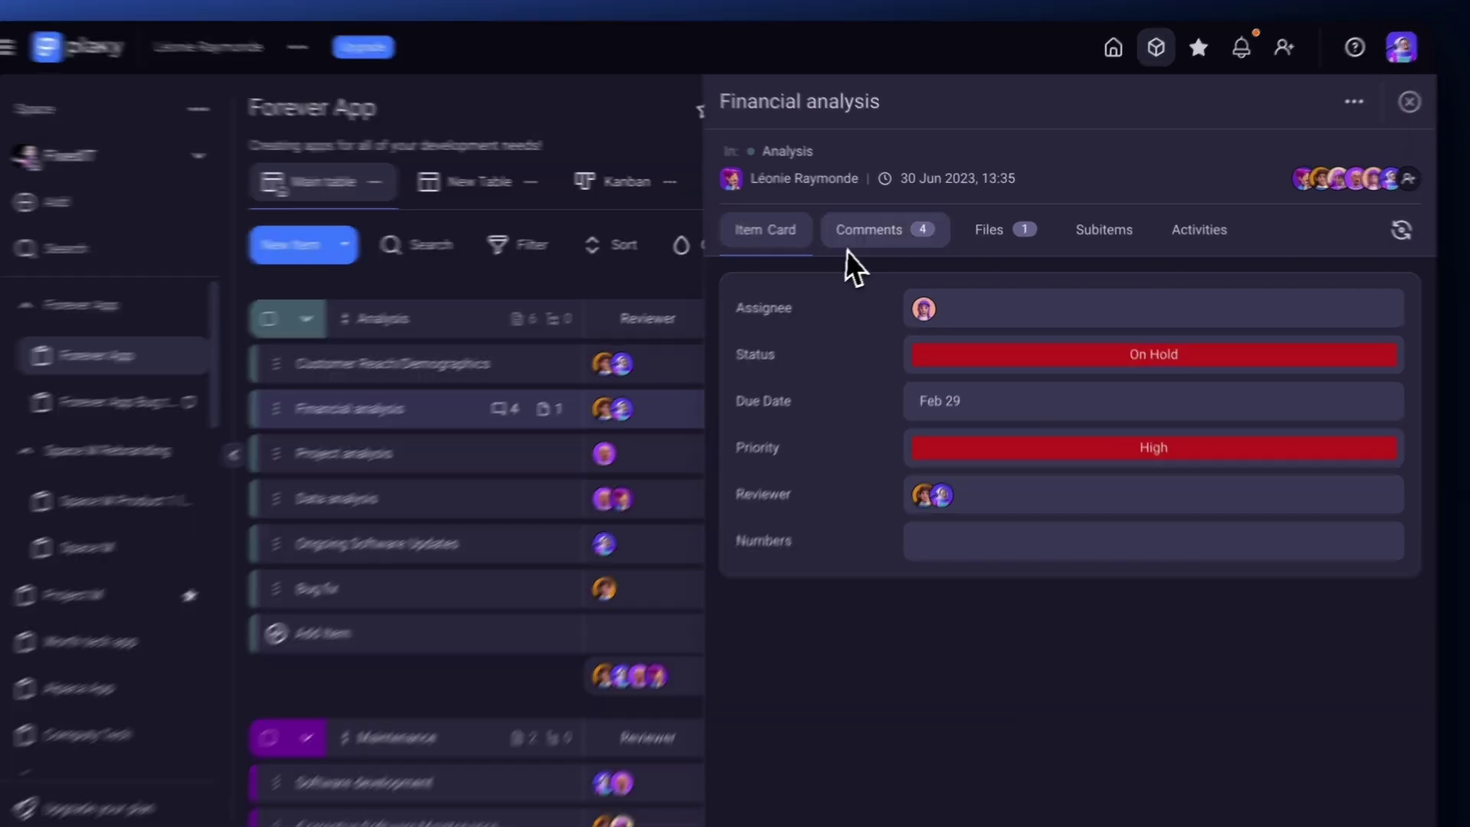
Post a comment on Financial analysis mentioning the Sales team with a question.
{"action": "left_click", "coordinate": [882, 232]}
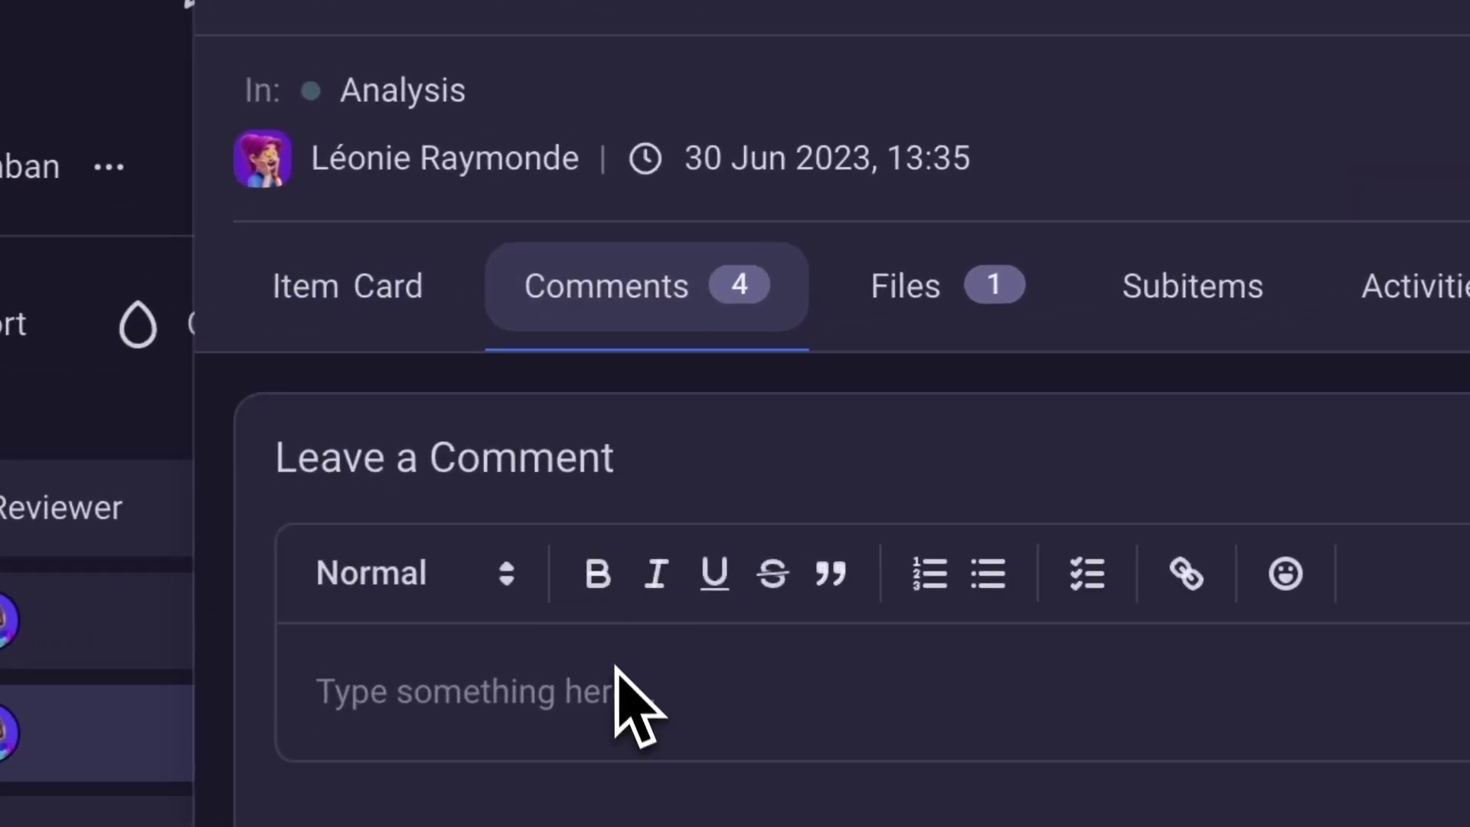
{"action": "left_click", "coordinate": [616, 667]}
{"action": "type", "text": "@sa"}
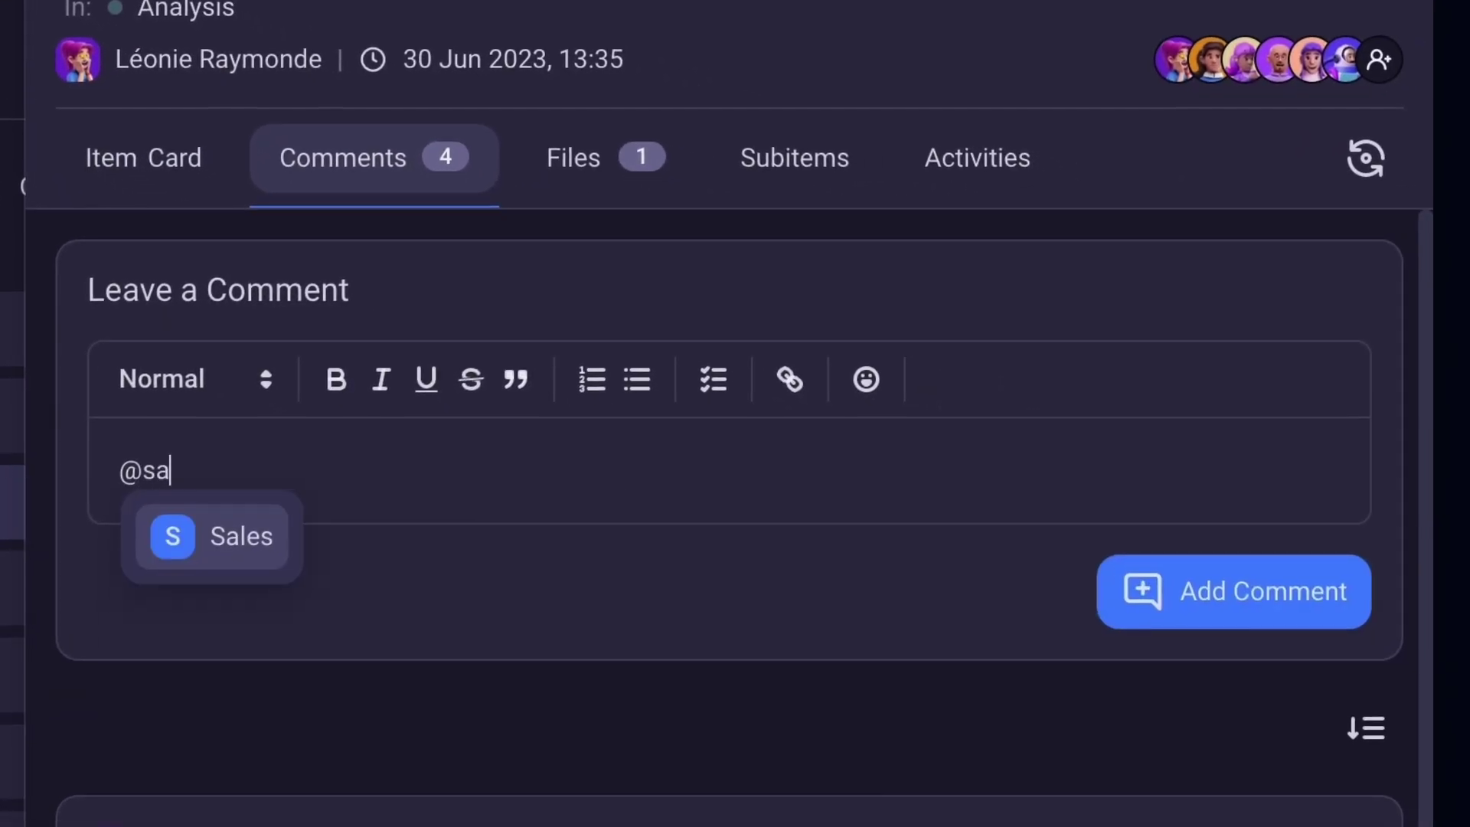
{"action": "left_click", "coordinate": [222, 545]}
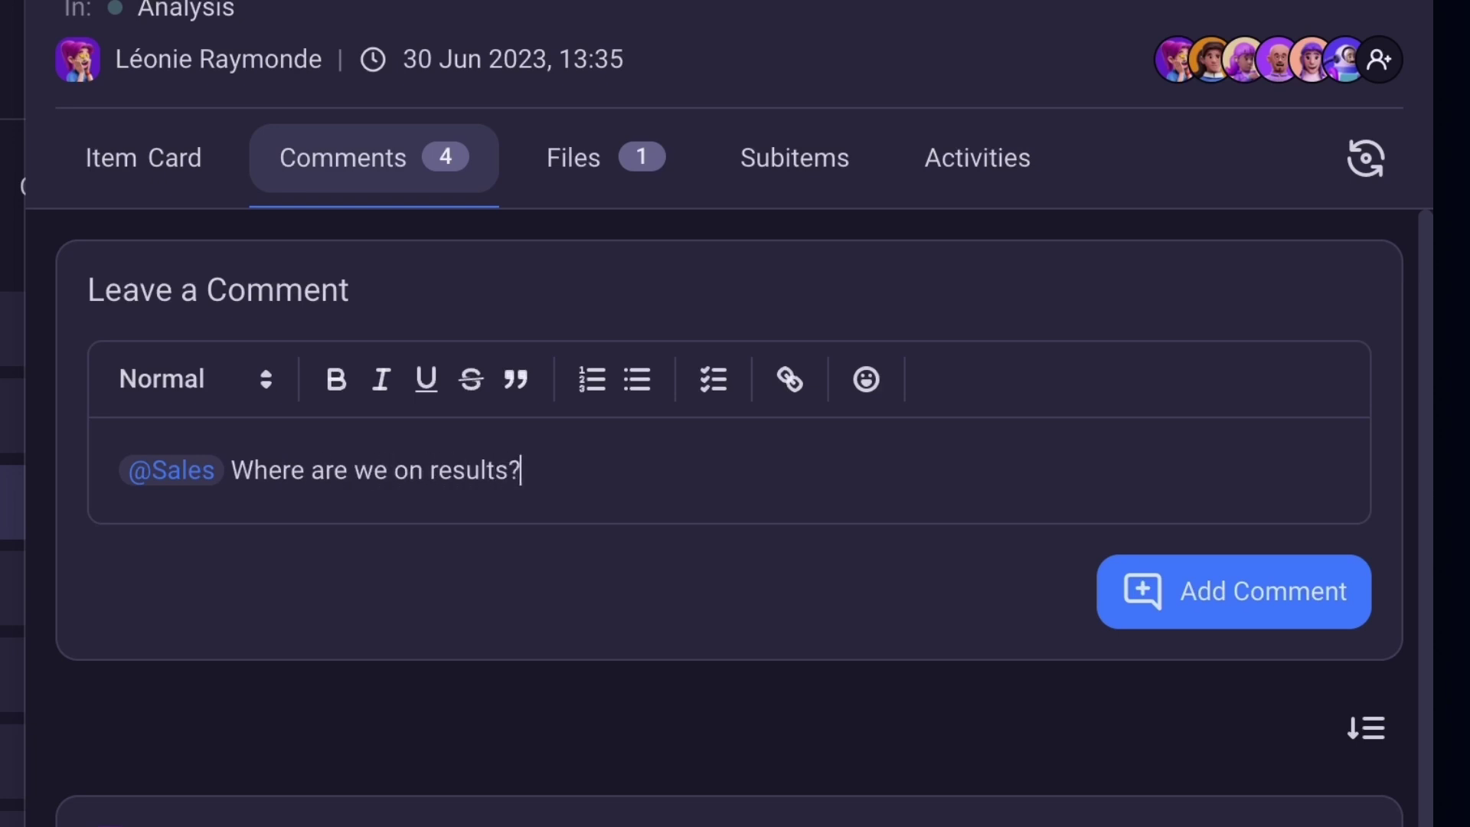
{"action": "left_click", "coordinate": [1163, 621]}
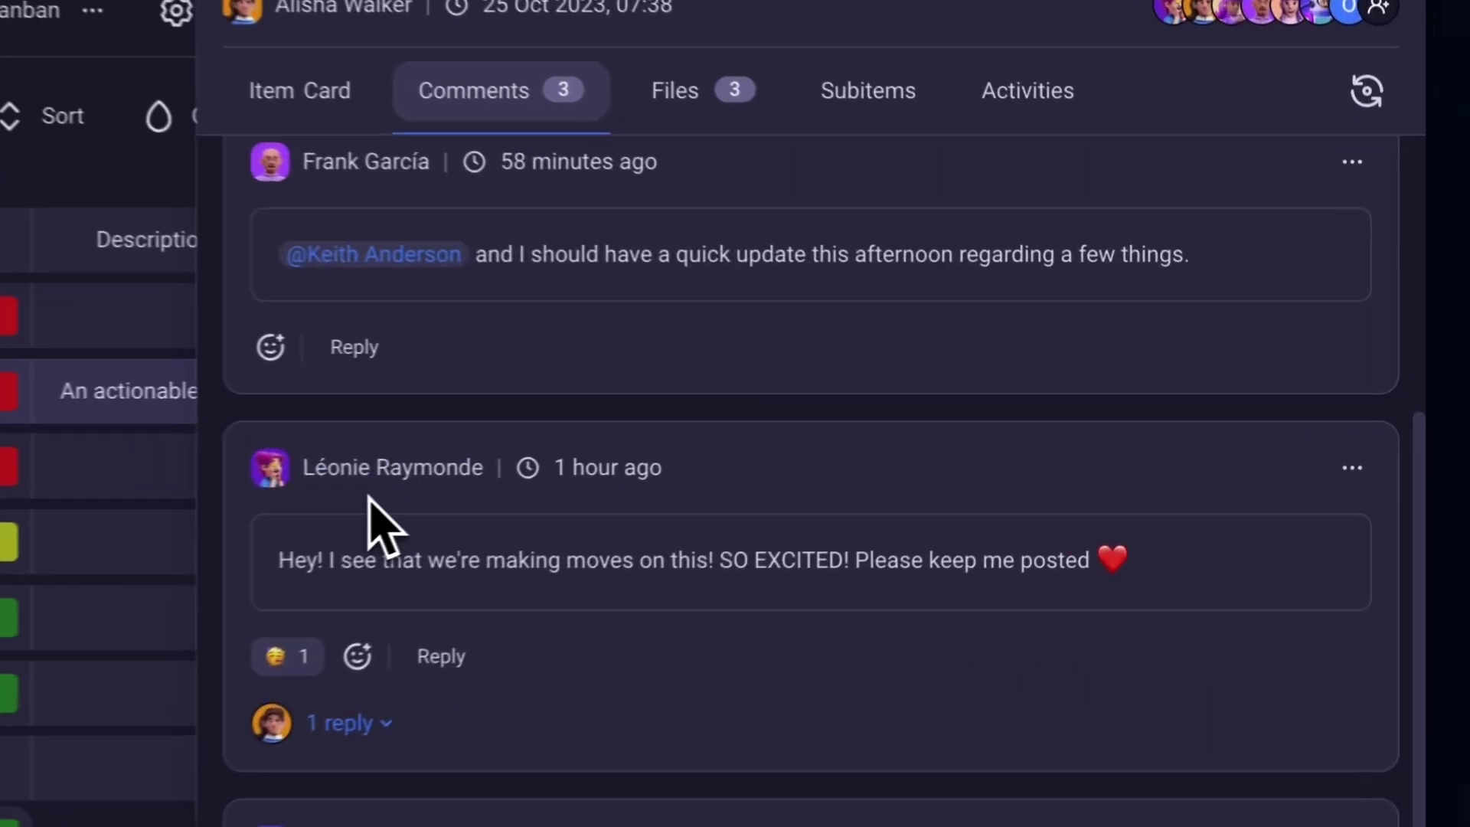
Add thumbs-up reactions and reply 'Let's meet up later' on a Social Media AD Campaign 2 comment.
{"action": "left_click", "coordinate": [285, 656]}
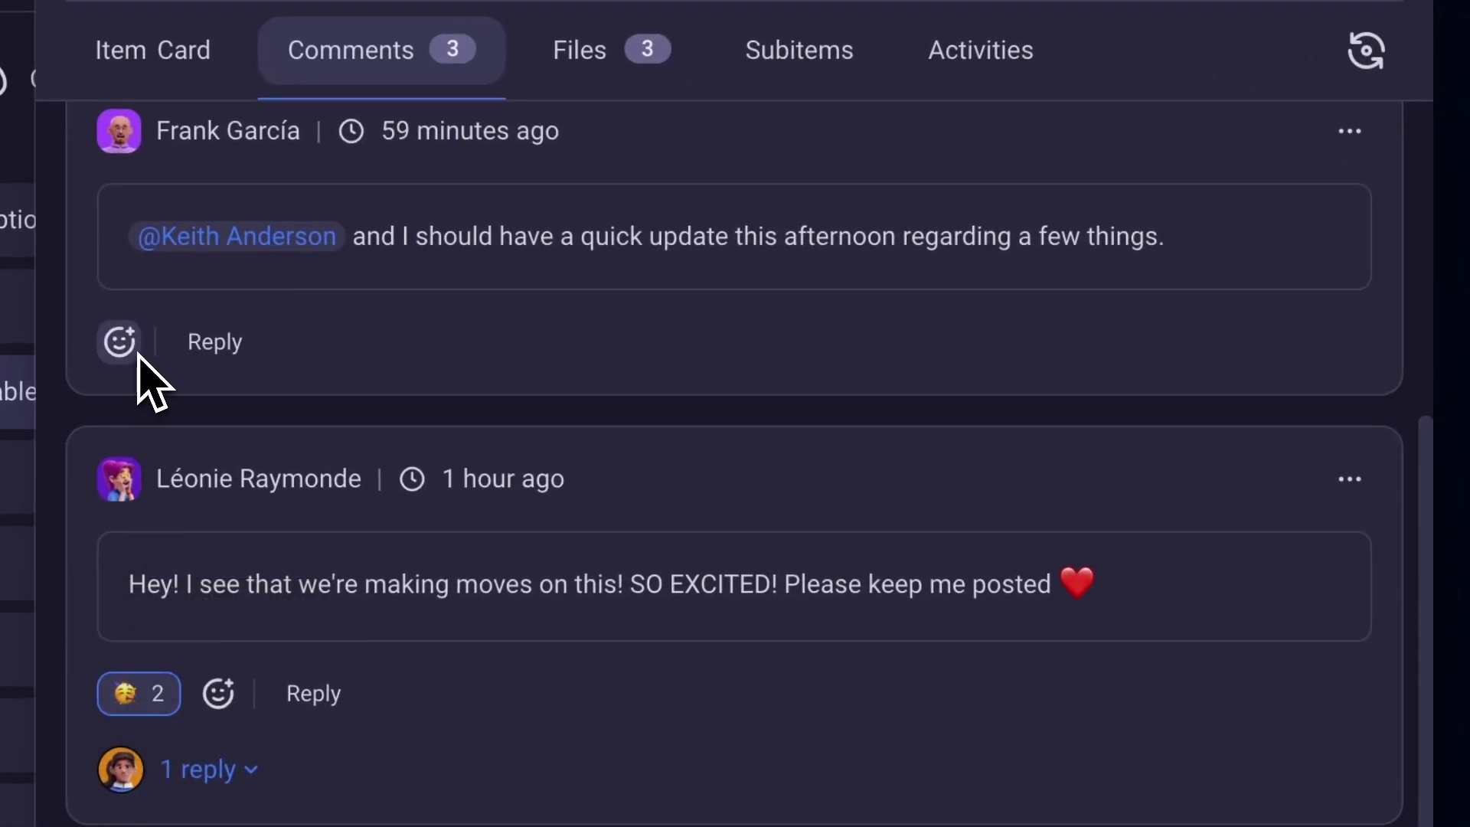
{"action": "left_click", "coordinate": [118, 342]}
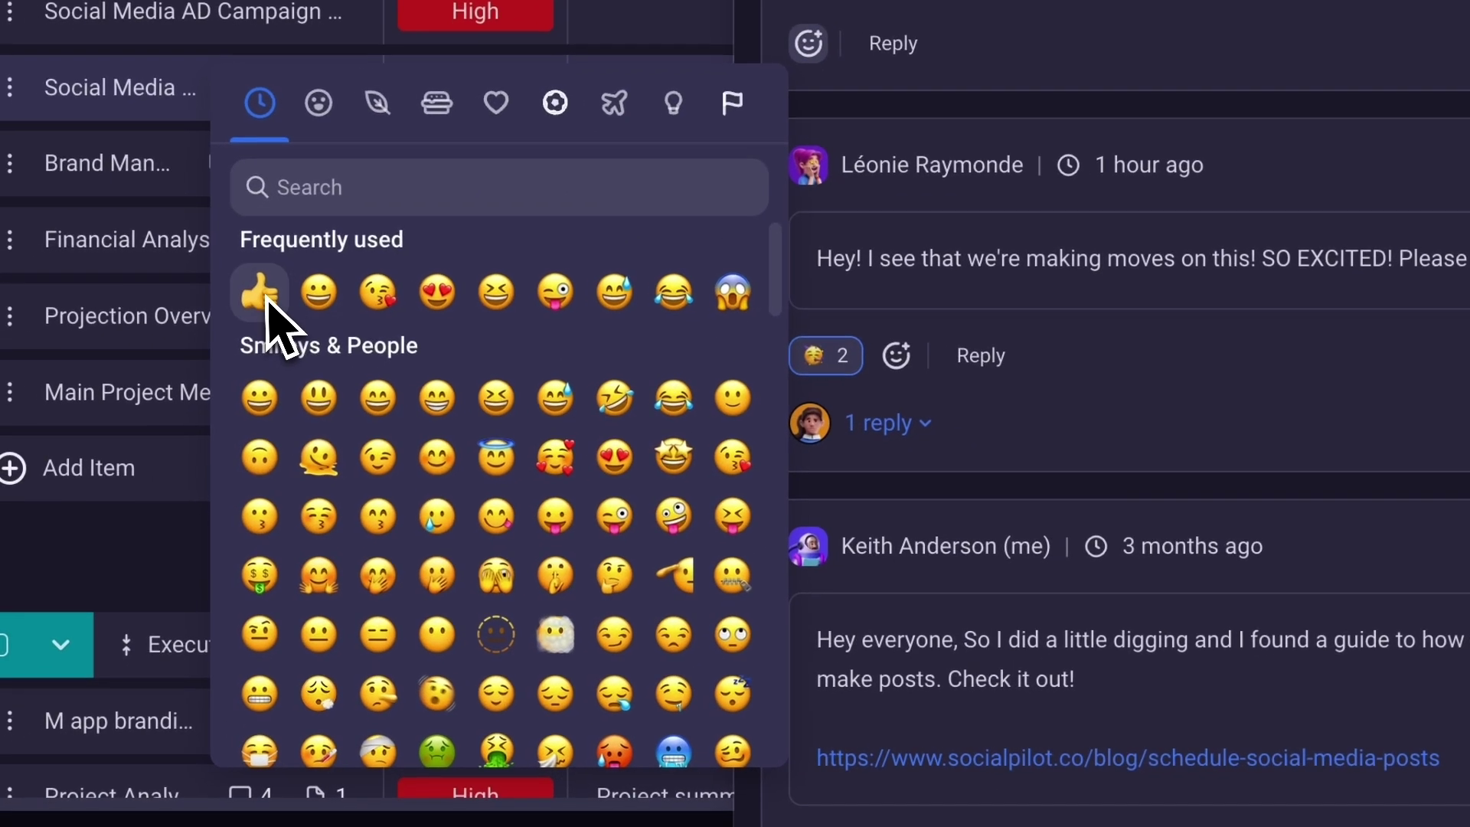
{"action": "left_click", "coordinate": [269, 295]}
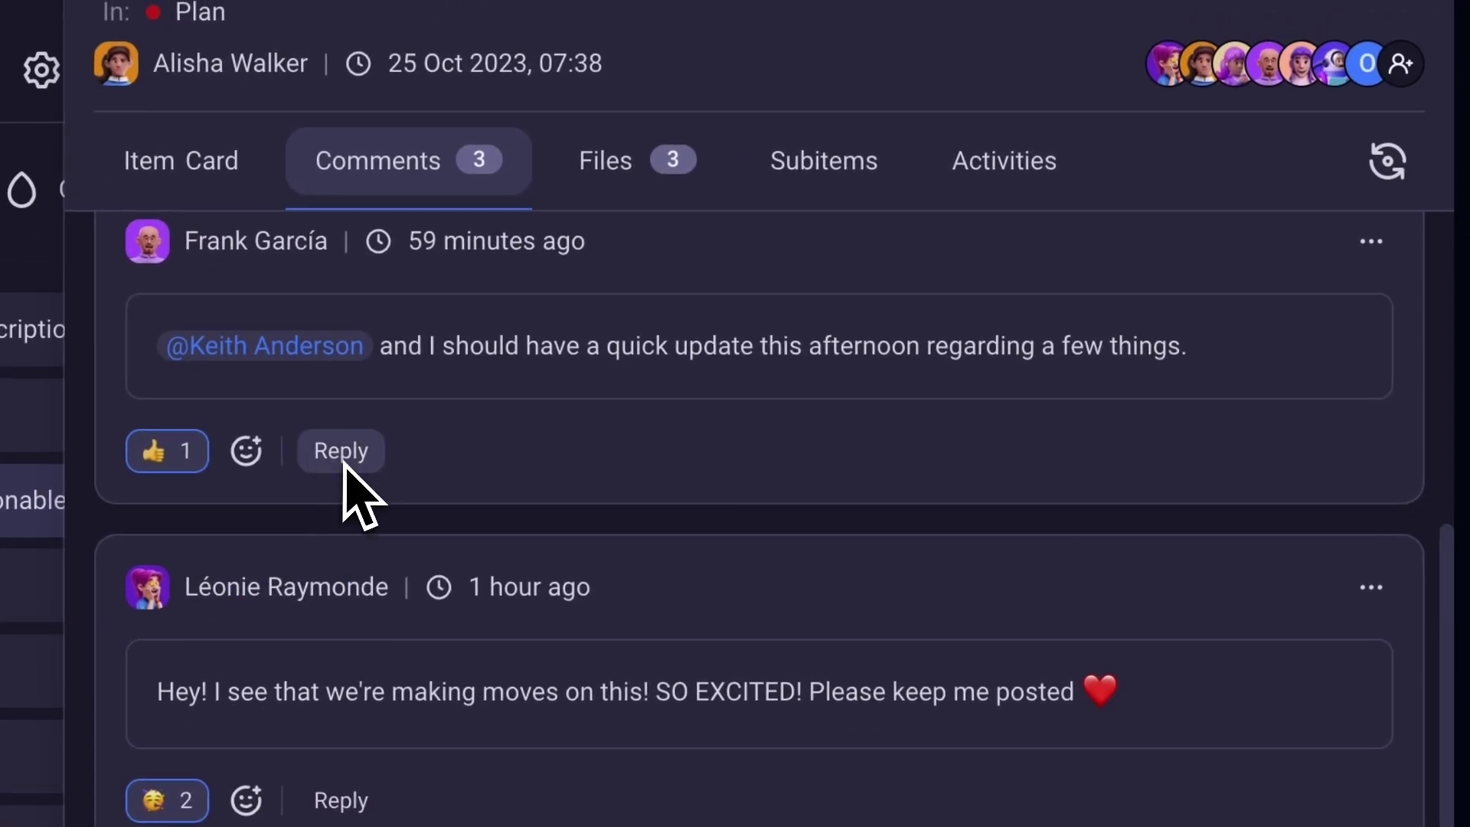
{"action": "left_click", "coordinate": [344, 460]}
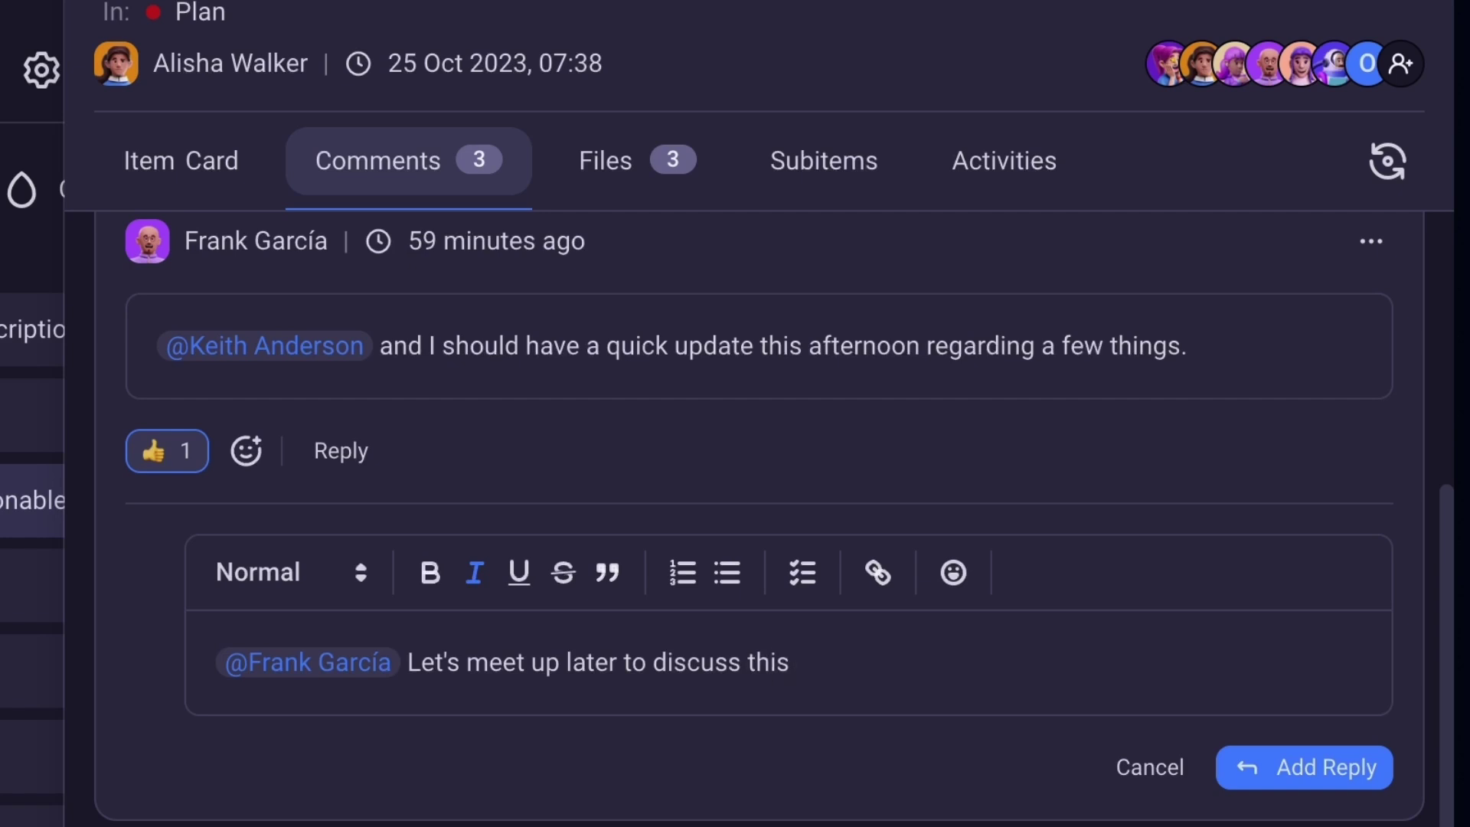
{"action": "left_click", "coordinate": [1274, 768]}
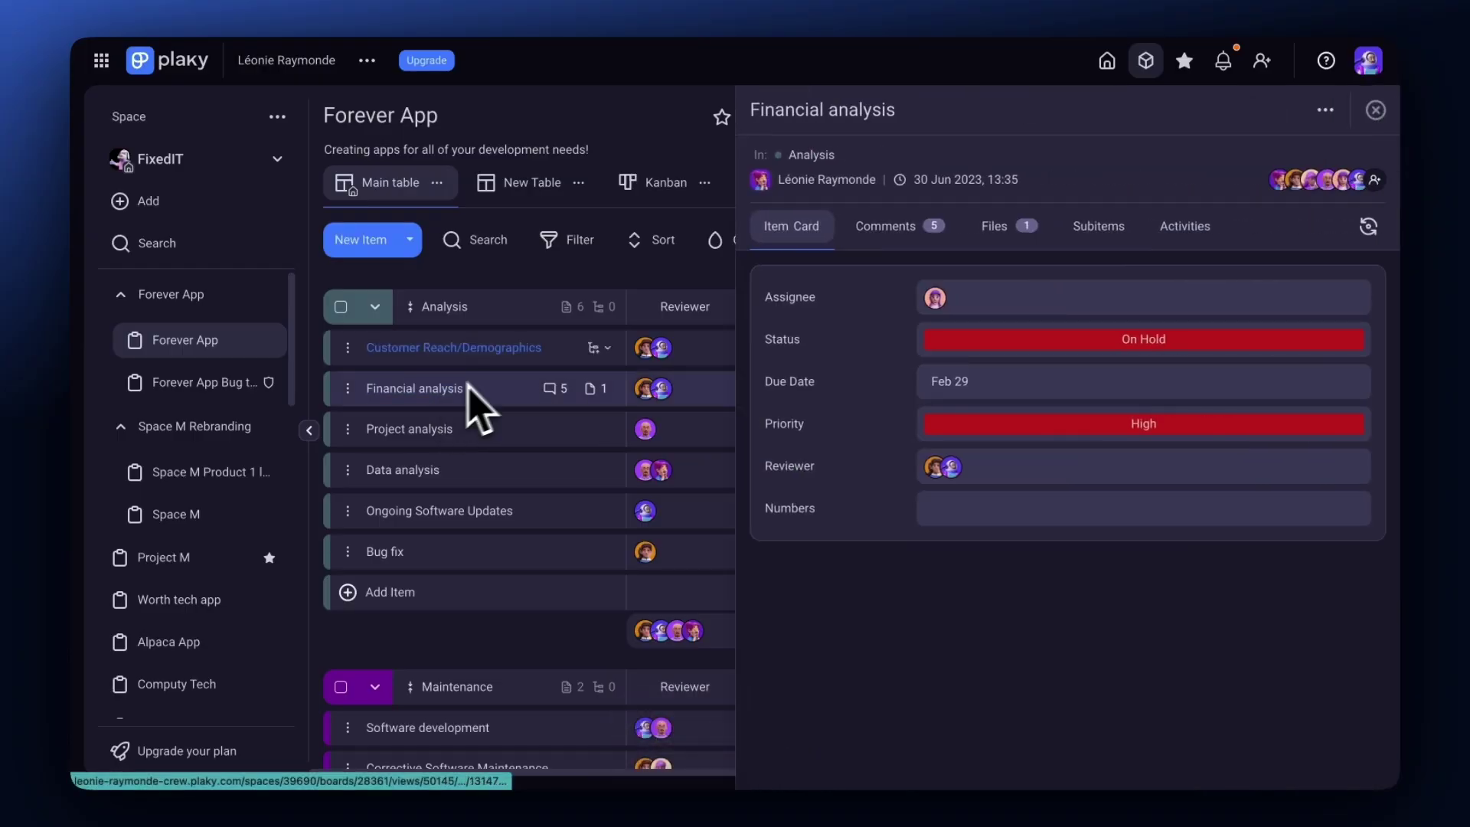
Attach Finance Investment Tracker - Price History.pdf to Financial analysis and copy its file URL.
{"action": "left_click", "coordinate": [993, 226]}
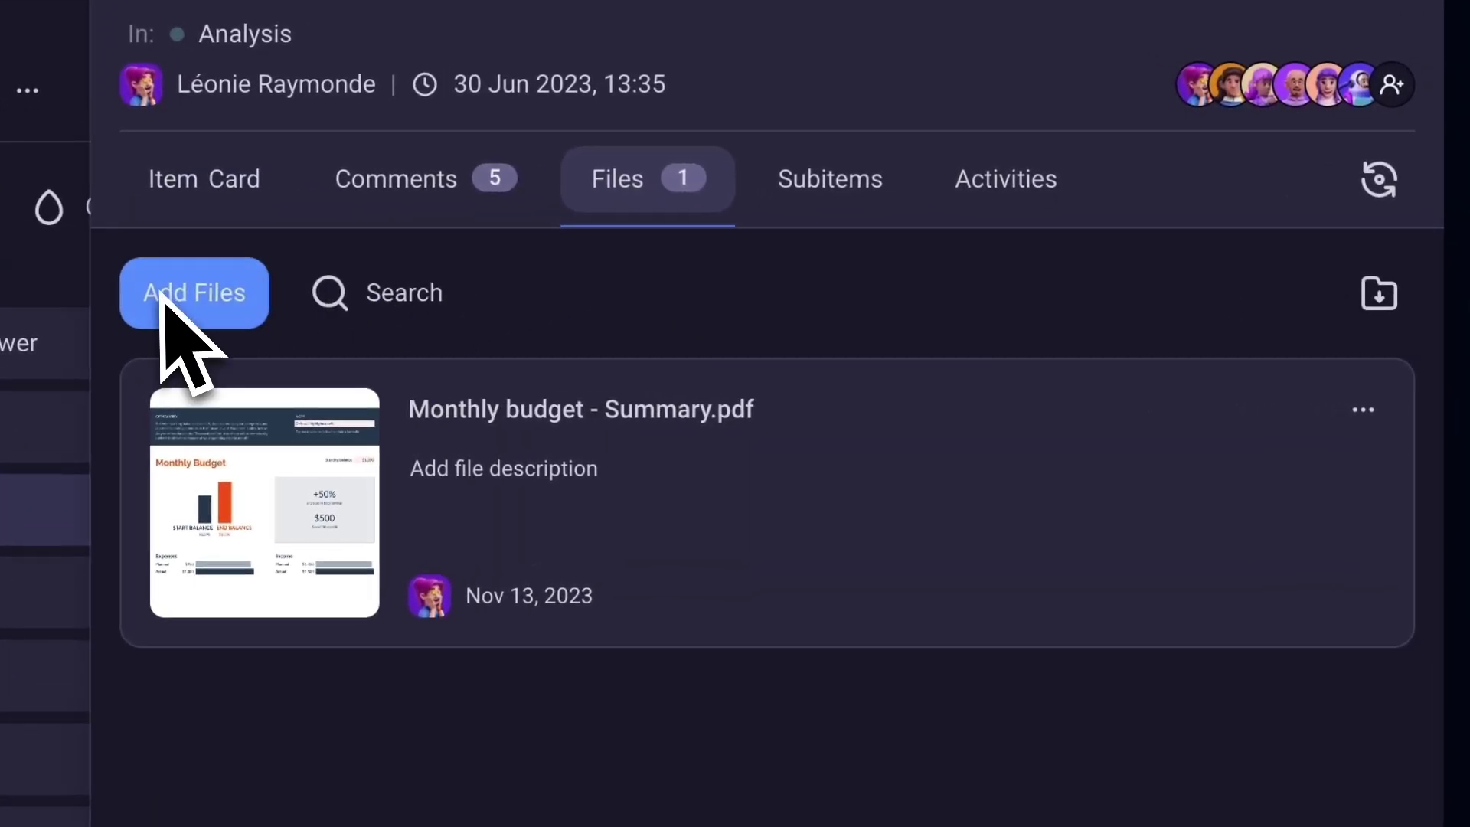
{"action": "left_click", "coordinate": [162, 303]}
{"action": "left_click", "coordinate": [593, 264]}
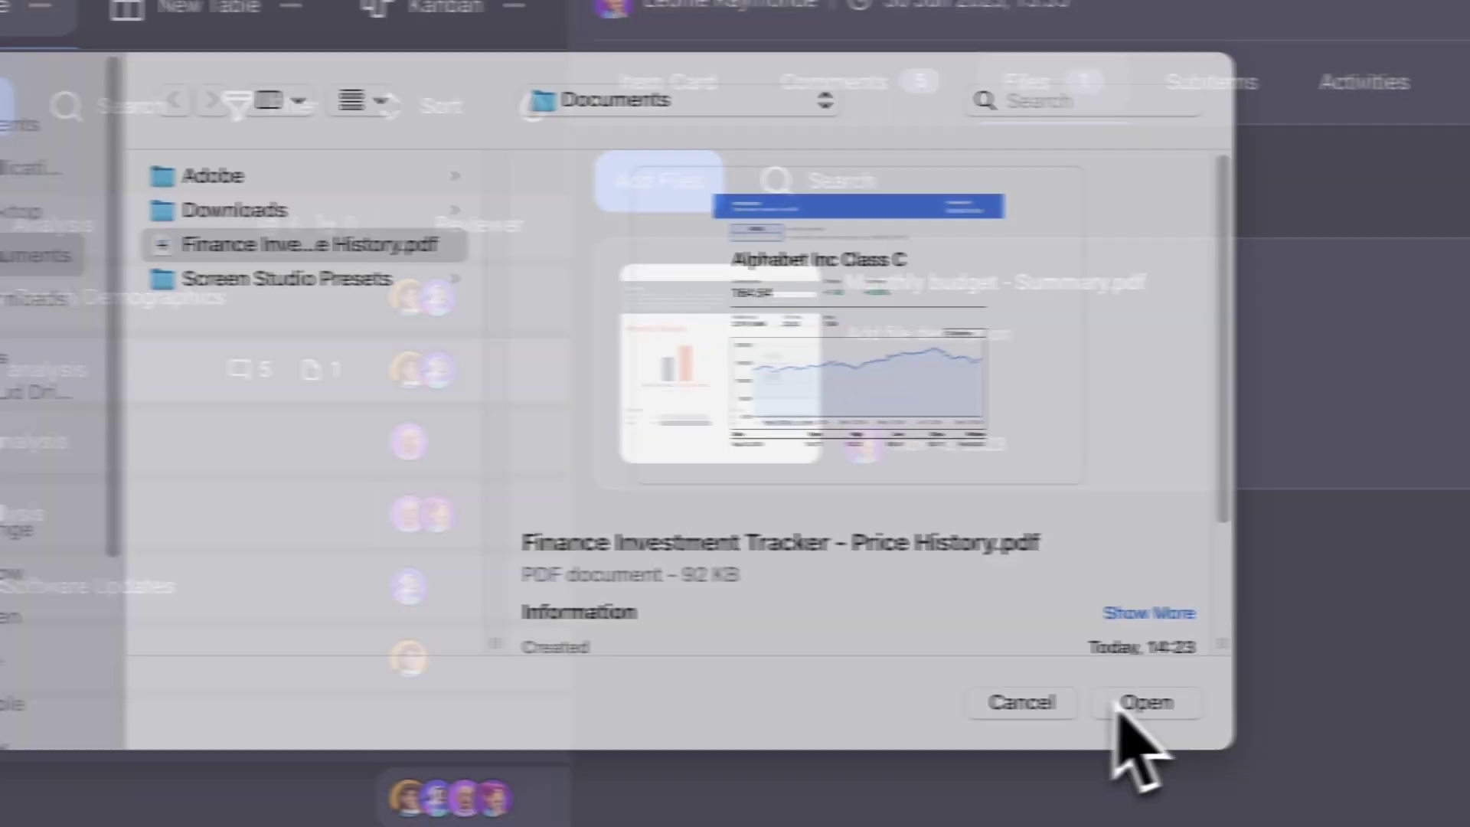
{"action": "left_click", "coordinate": [1351, 702]}
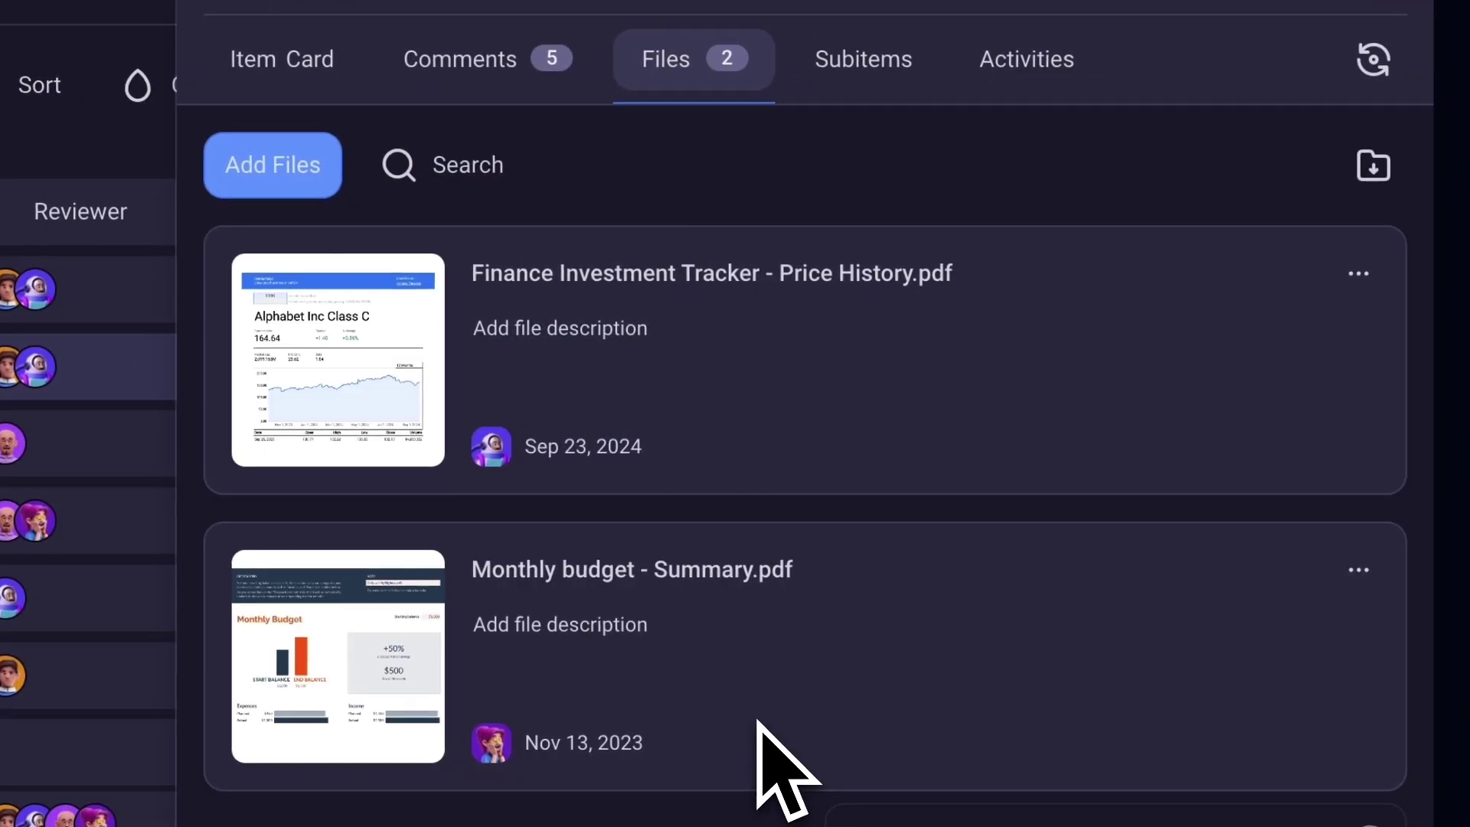
{"action": "left_click", "coordinate": [1358, 273]}
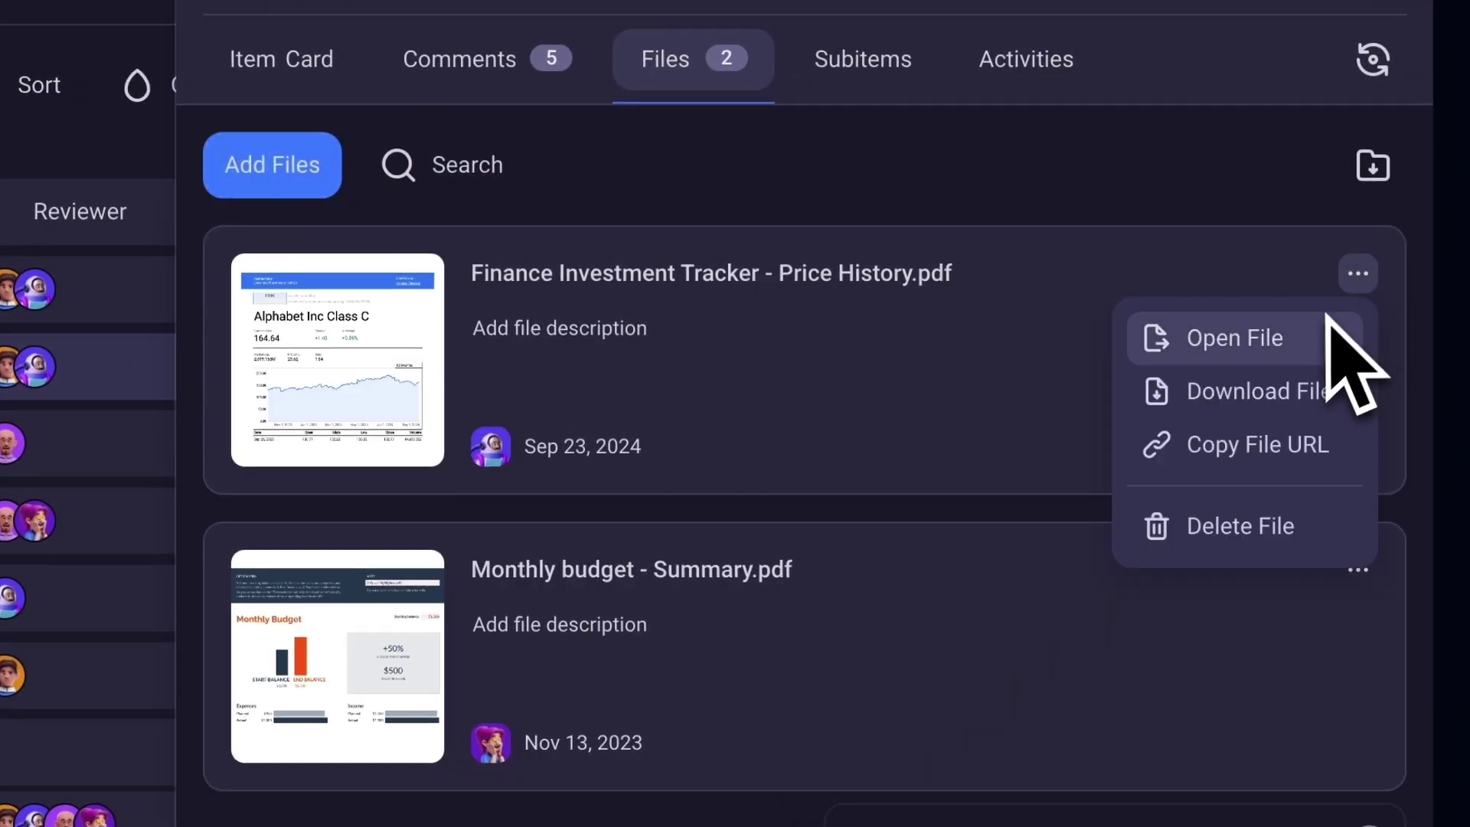
{"action": "left_click", "coordinate": [1274, 448]}
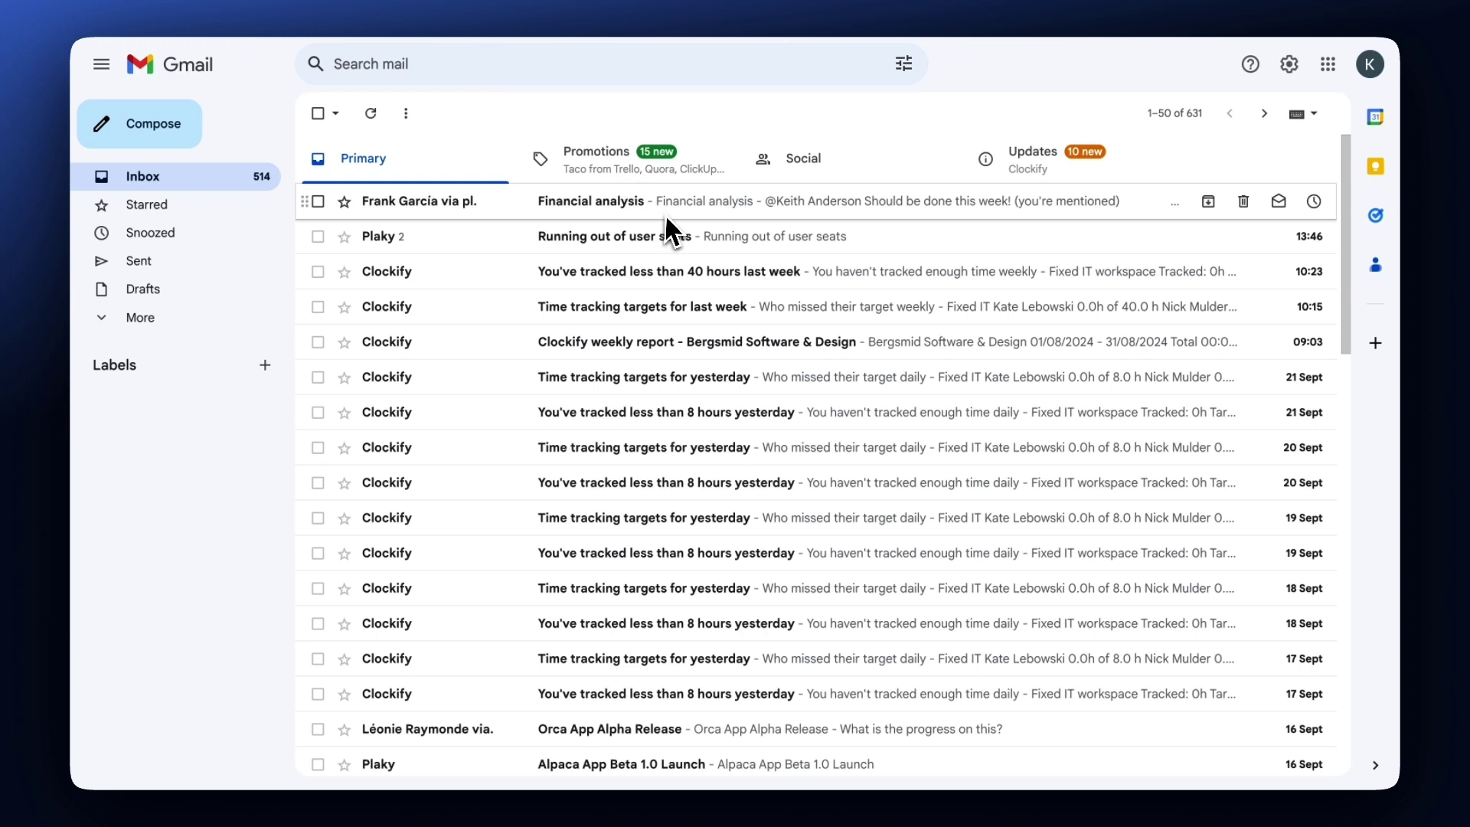
Open the 'Financial analysis' mention email from Plaky in the Gmail inbox.
{"action": "left_click", "coordinate": [666, 207]}
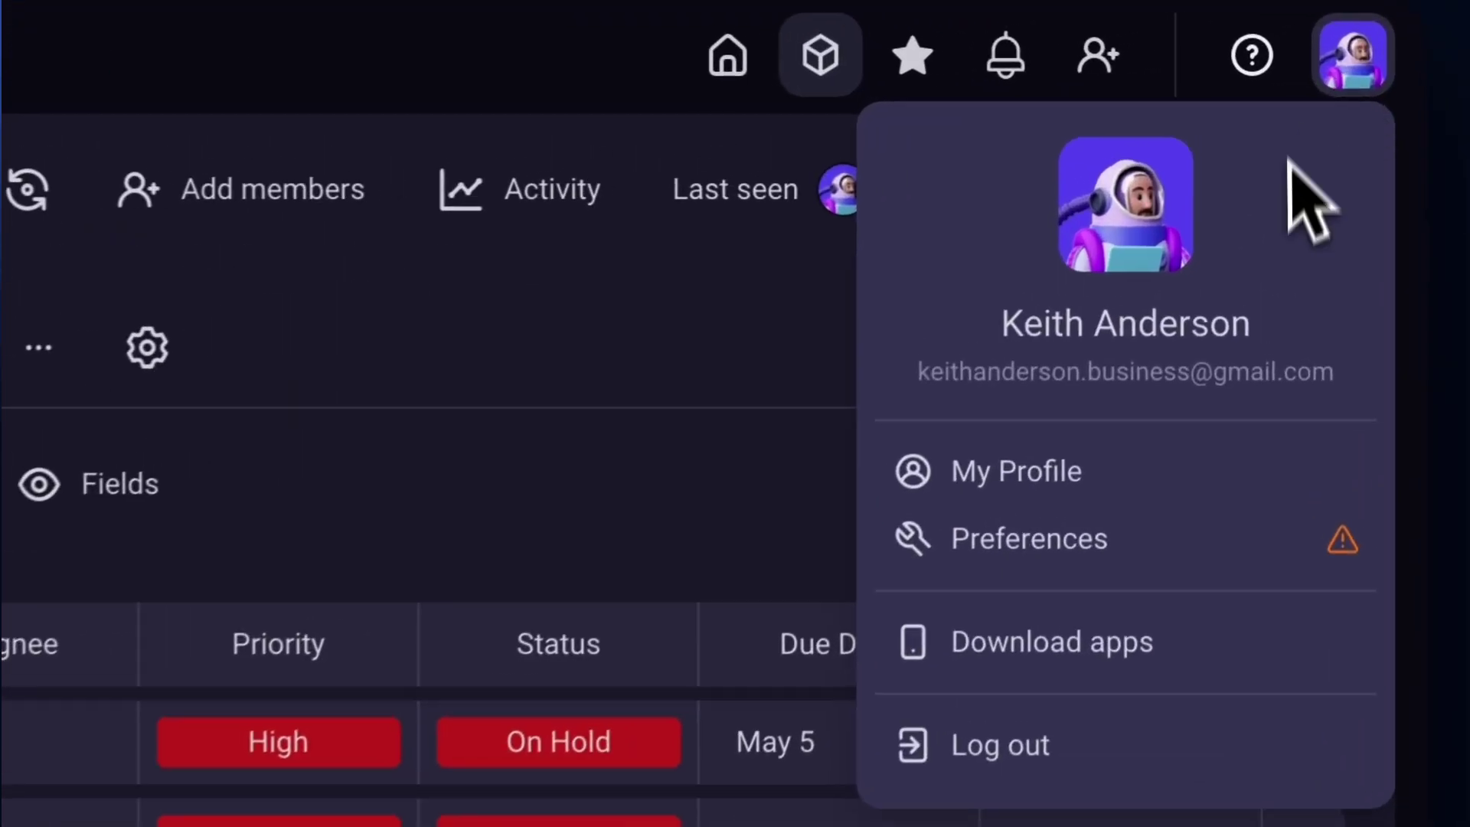
Review the Email Notifications and In Plaky settings under Preferences > Notifications.
{"action": "left_click", "coordinate": [1240, 371]}
{"action": "left_click", "coordinate": [382, 334]}
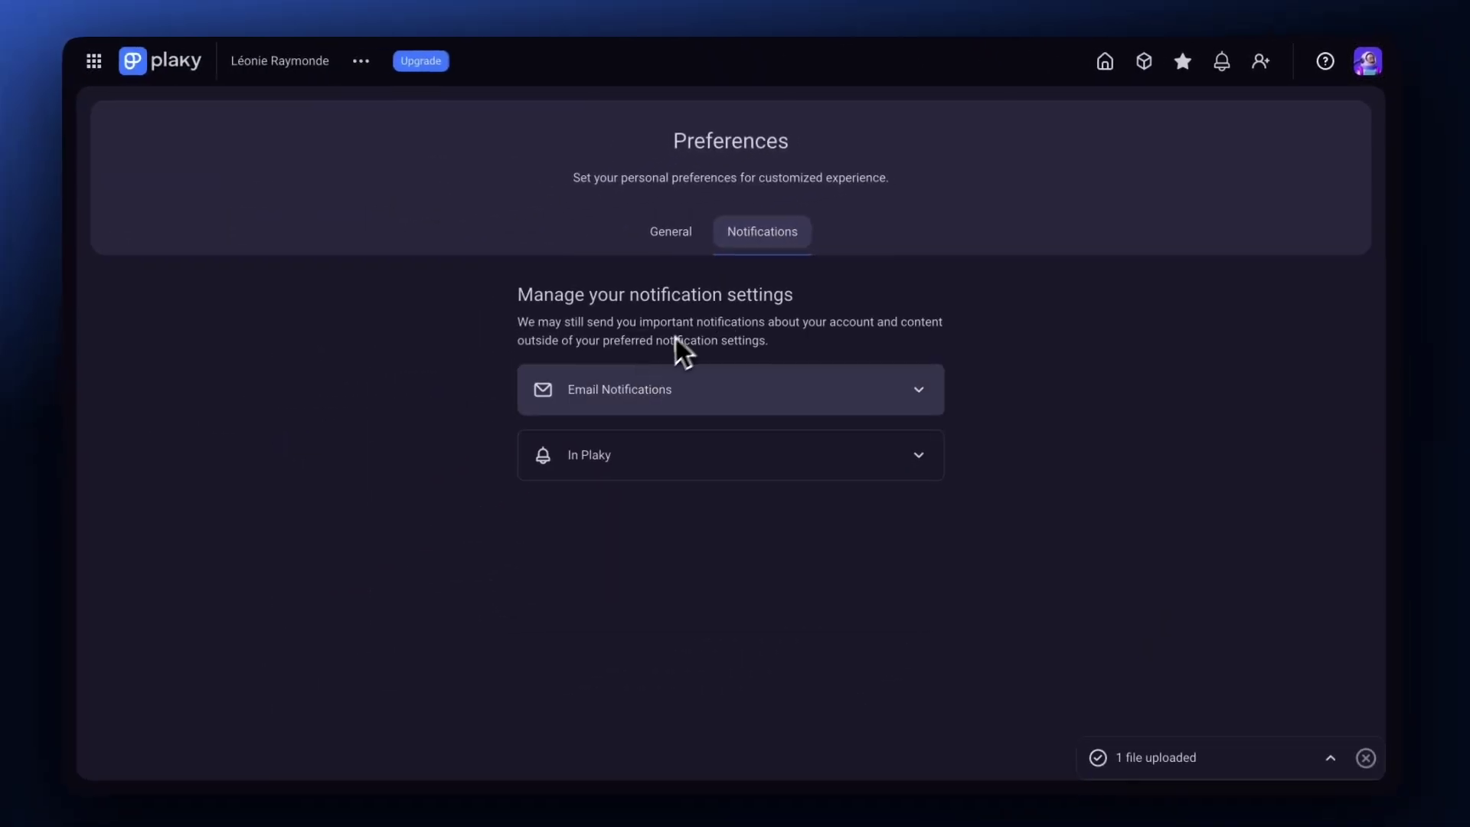
{"action": "left_click", "coordinate": [609, 408]}
{"action": "scroll", "coordinate": [689, 459], "scroll_direction": "down", "scroll_amount": 4}
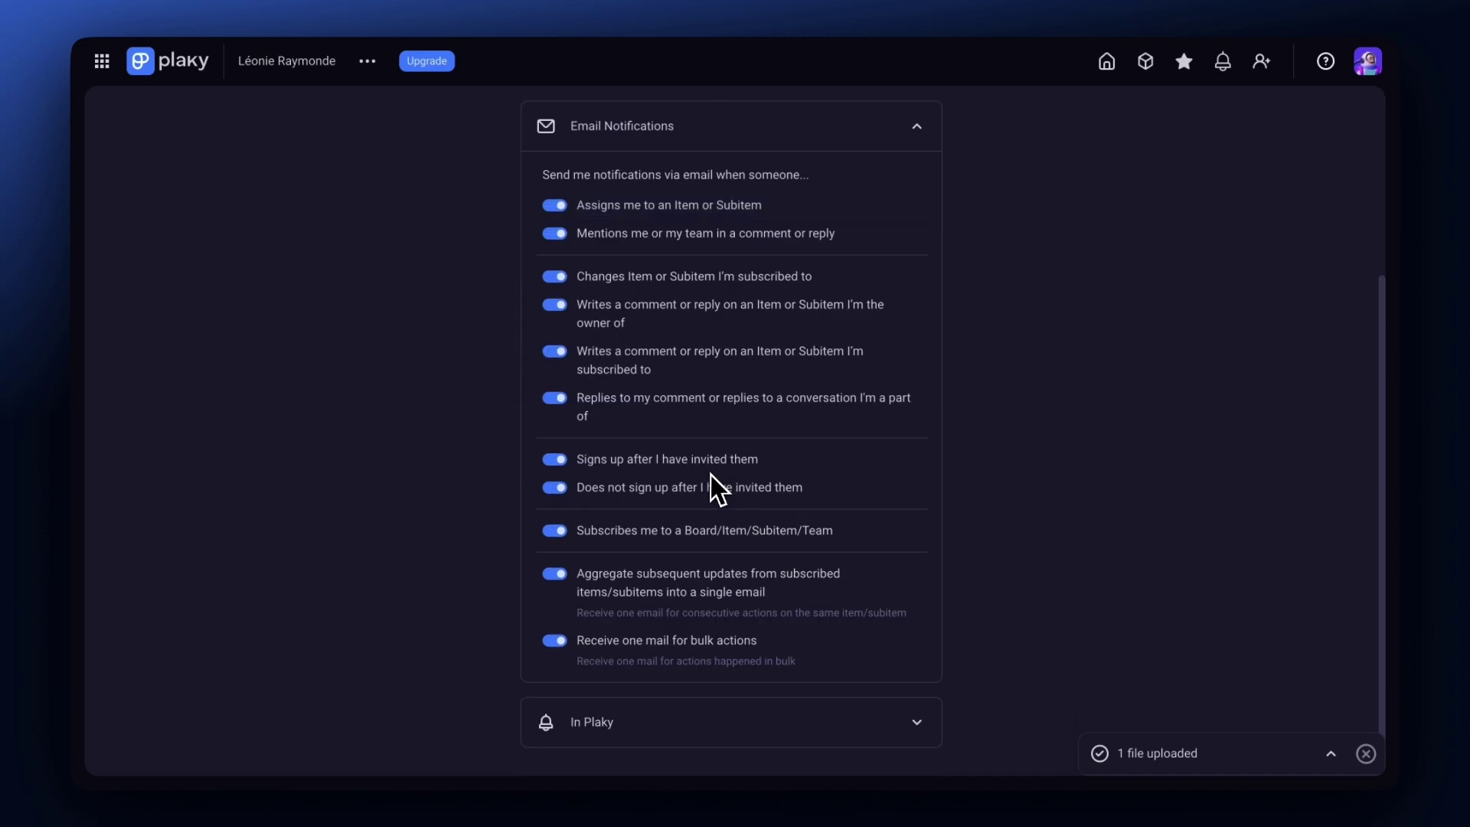
{"action": "left_click", "coordinate": [671, 700]}
{"action": "scroll", "coordinate": [666, 713], "scroll_direction": "down", "scroll_amount": 5}
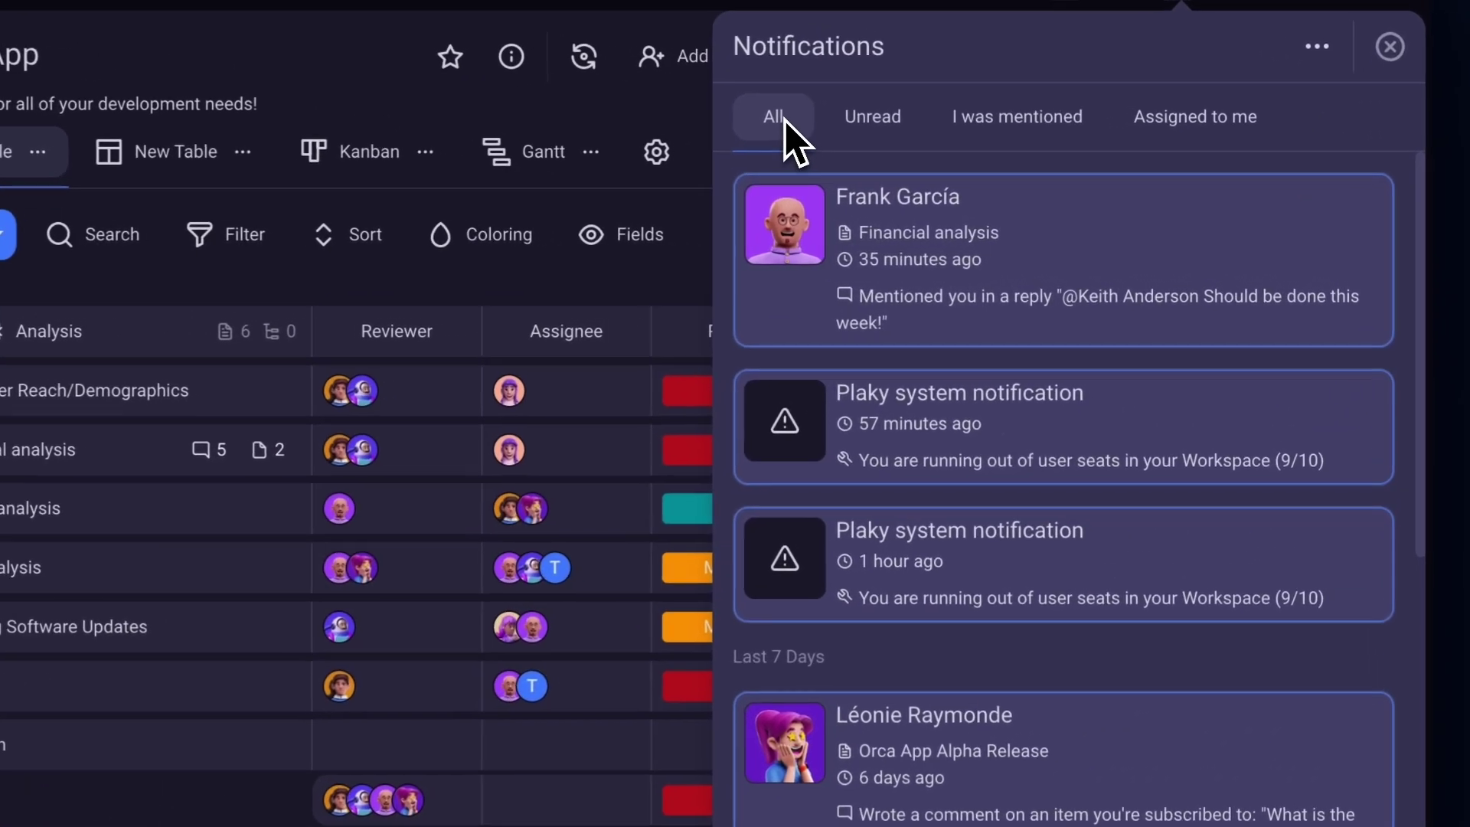
Filter the notification panel by Unread, I was mentioned, then Assigned to me.
{"action": "left_click", "coordinate": [868, 121]}
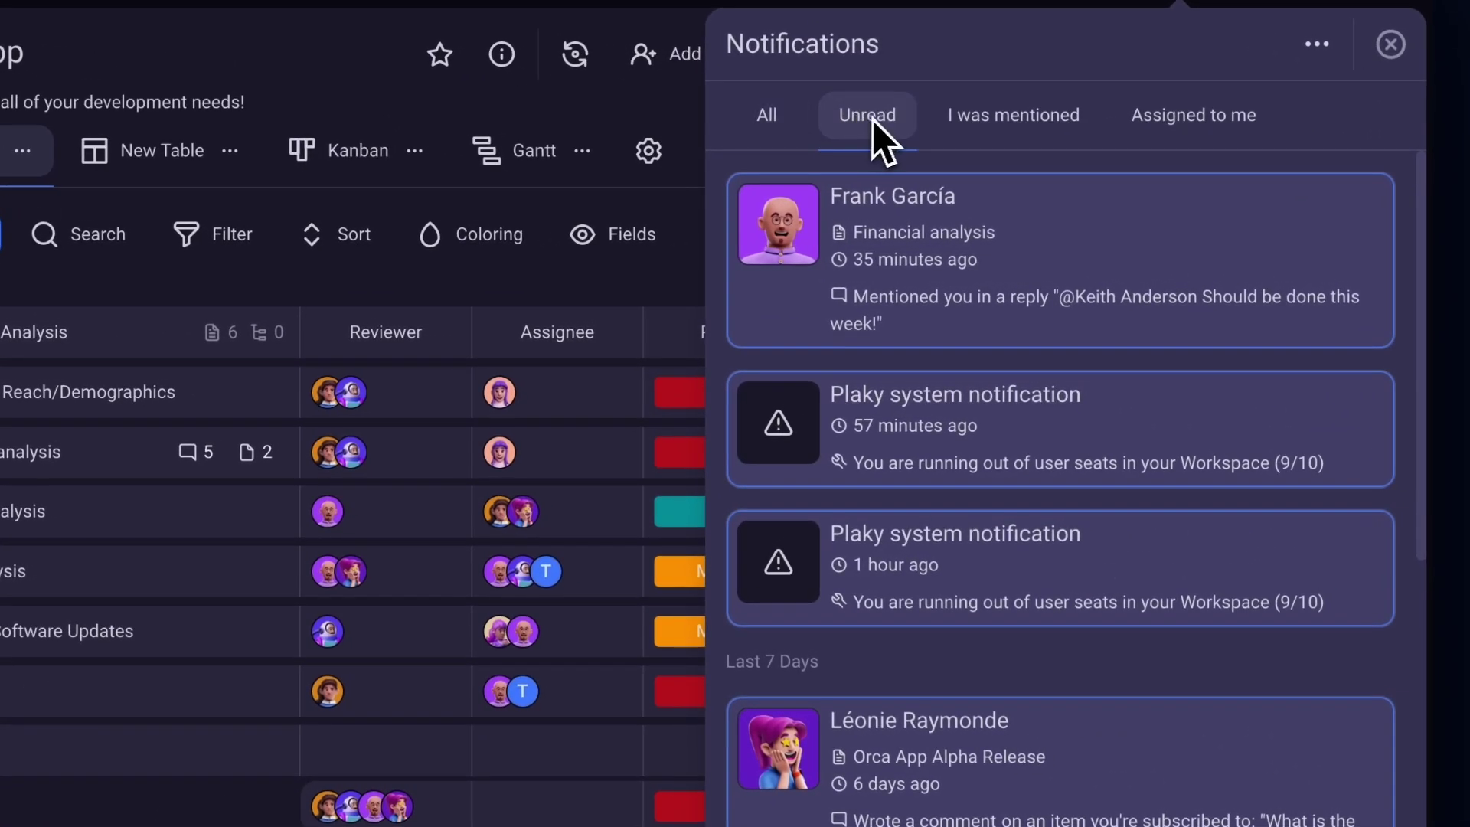
{"action": "left_click", "coordinate": [972, 120]}
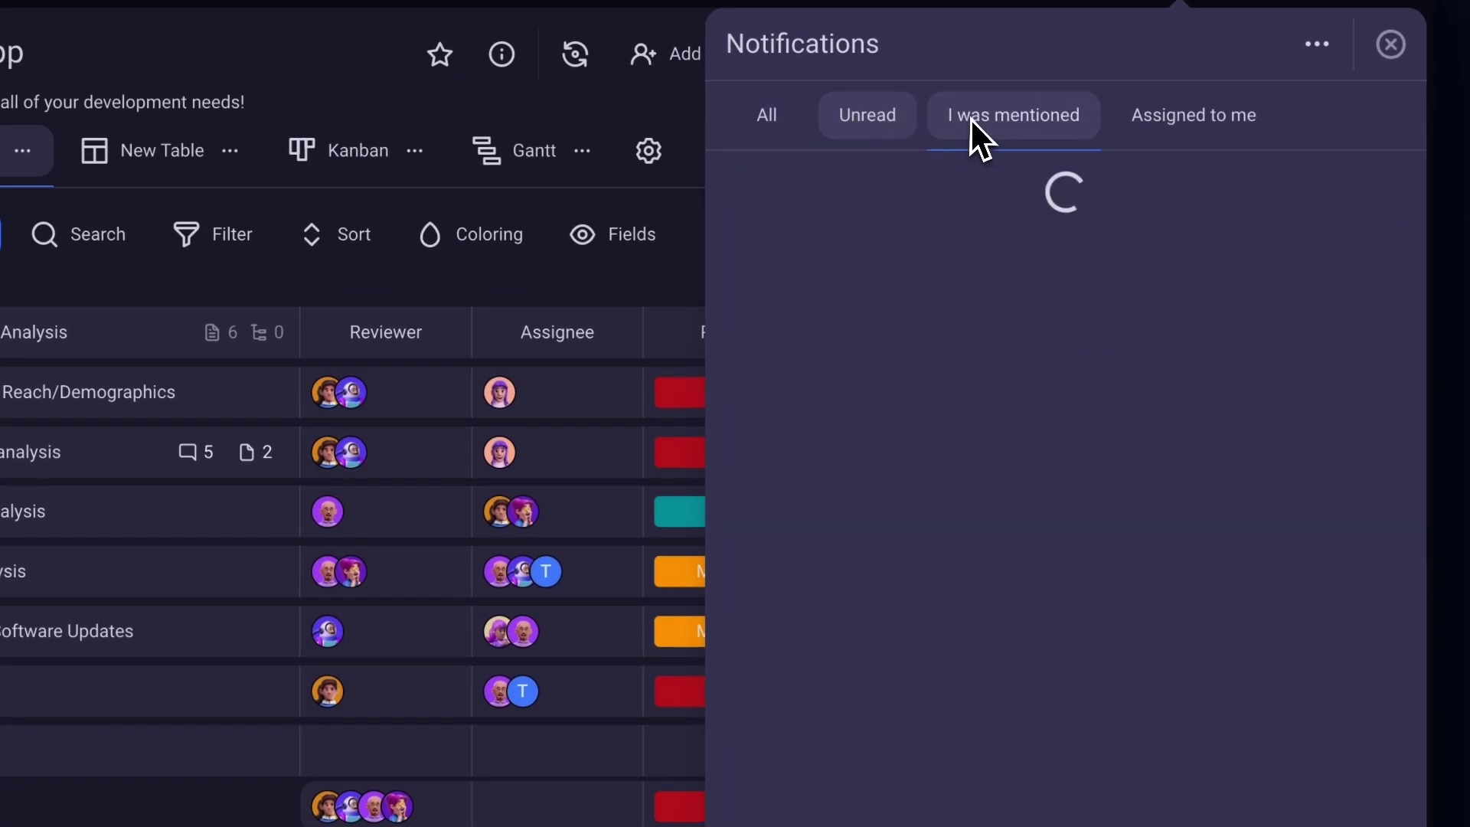
{"action": "left_click", "coordinate": [1164, 126]}
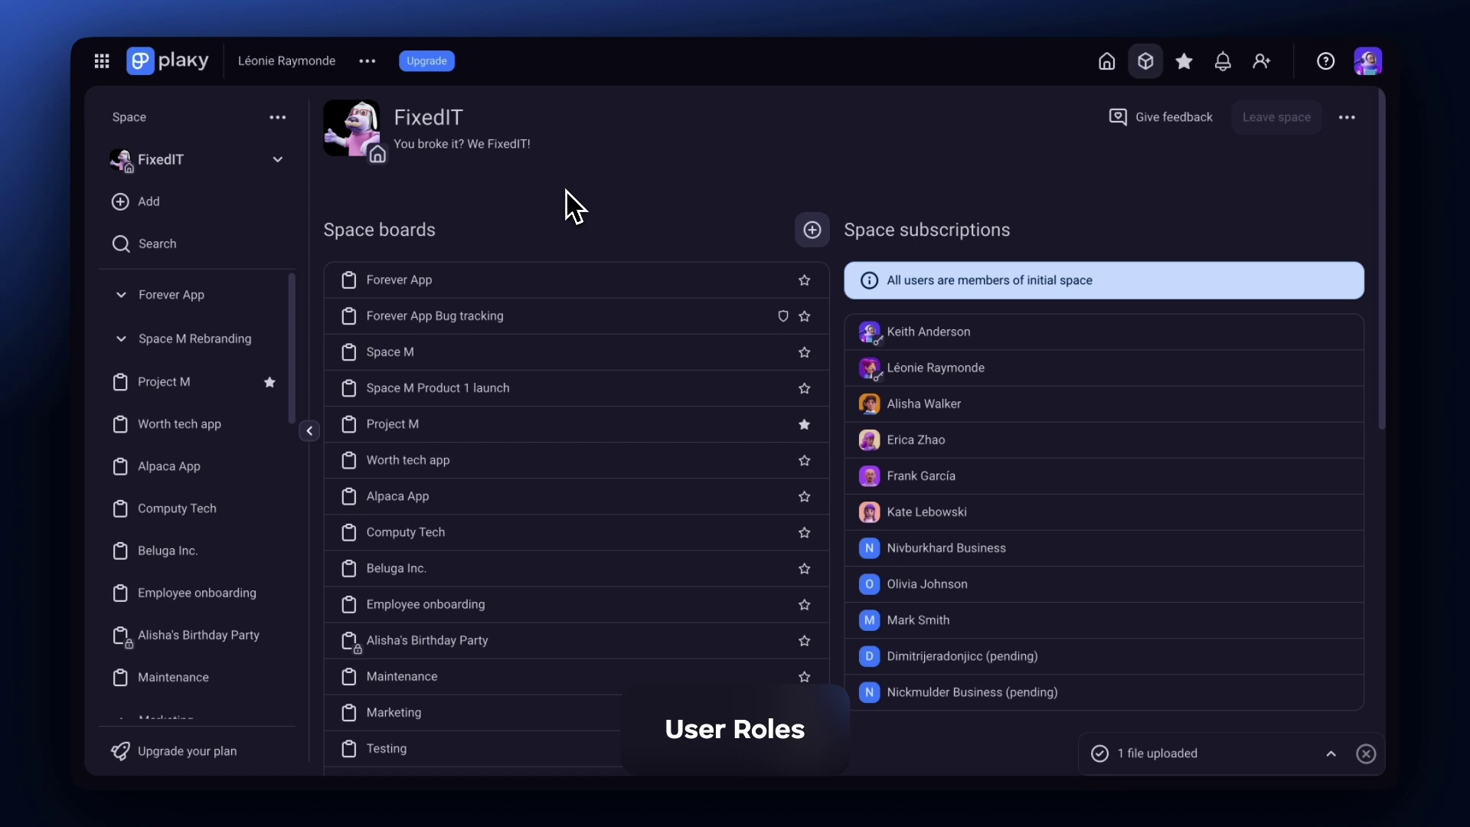
Go to workspace Administration and view the role choices for a member's user type.
{"action": "mouse_move", "coordinate": [1045, 334]}
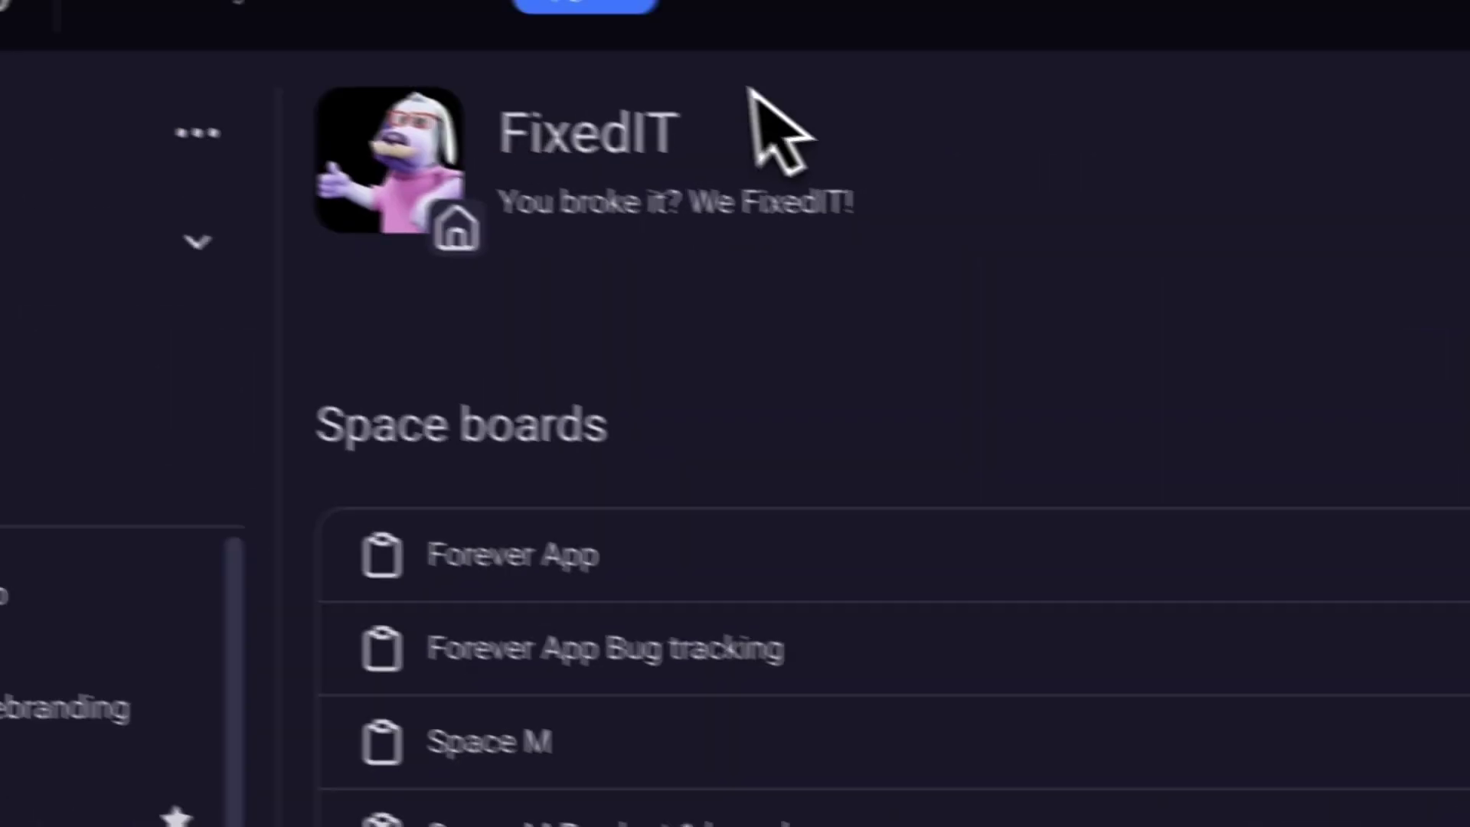
{"action": "left_click", "coordinate": [750, 90]}
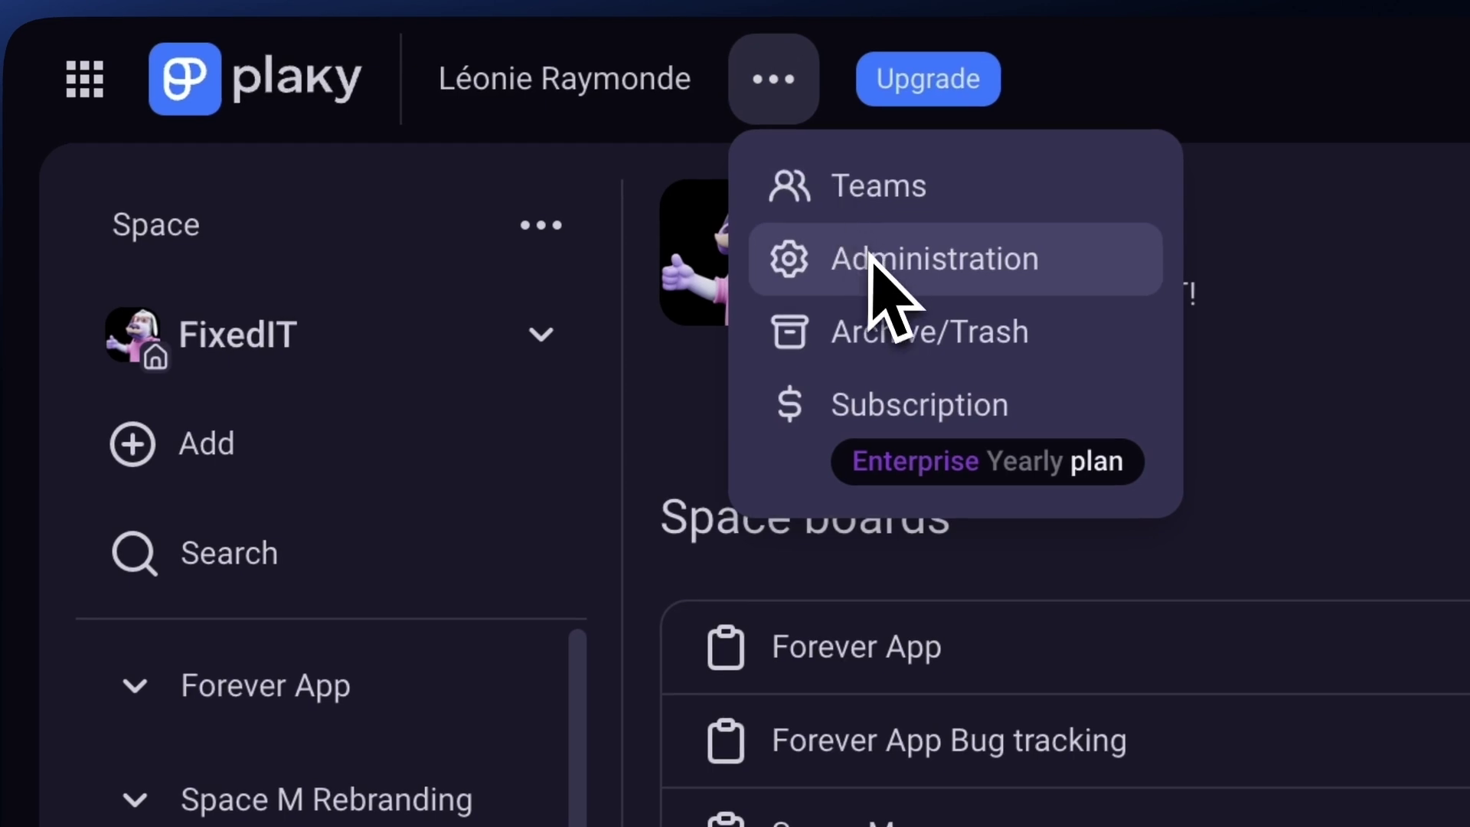
{"action": "left_click", "coordinate": [873, 258]}
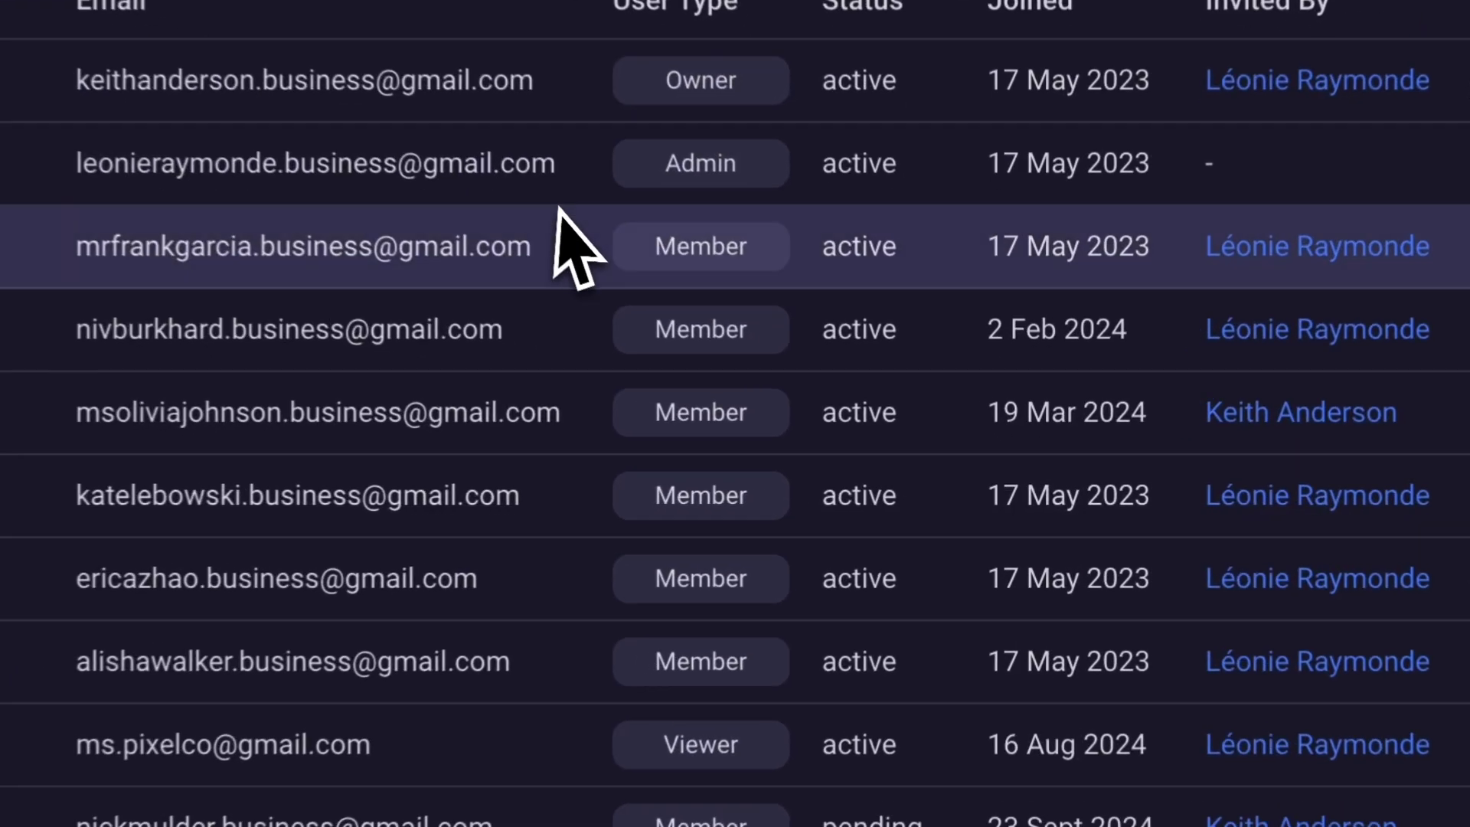
{"action": "left_click", "coordinate": [873, 394]}
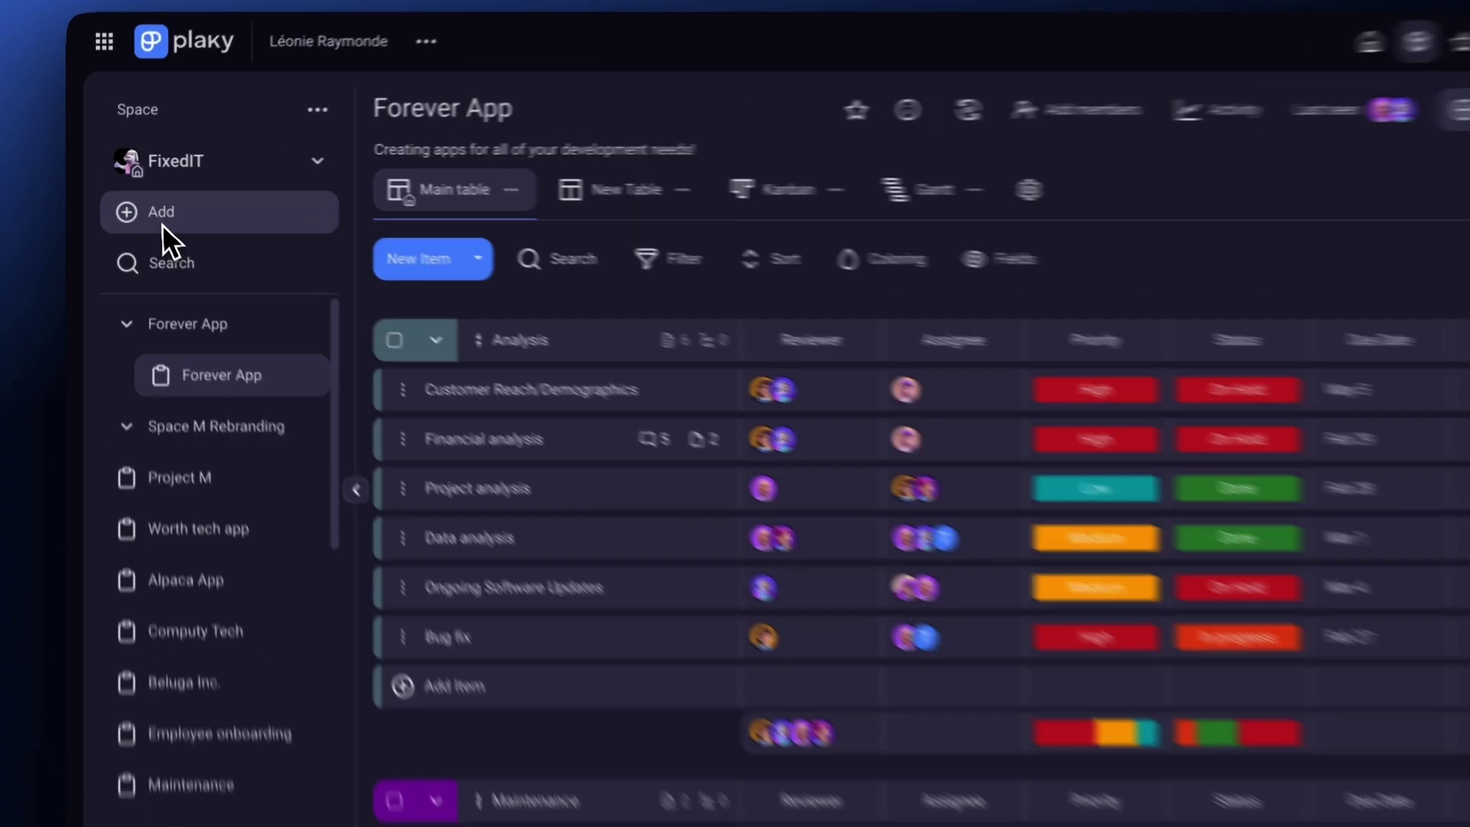
Browse the sidebar's options for adding a board or folder.
{"action": "left_click", "coordinate": [147, 205]}
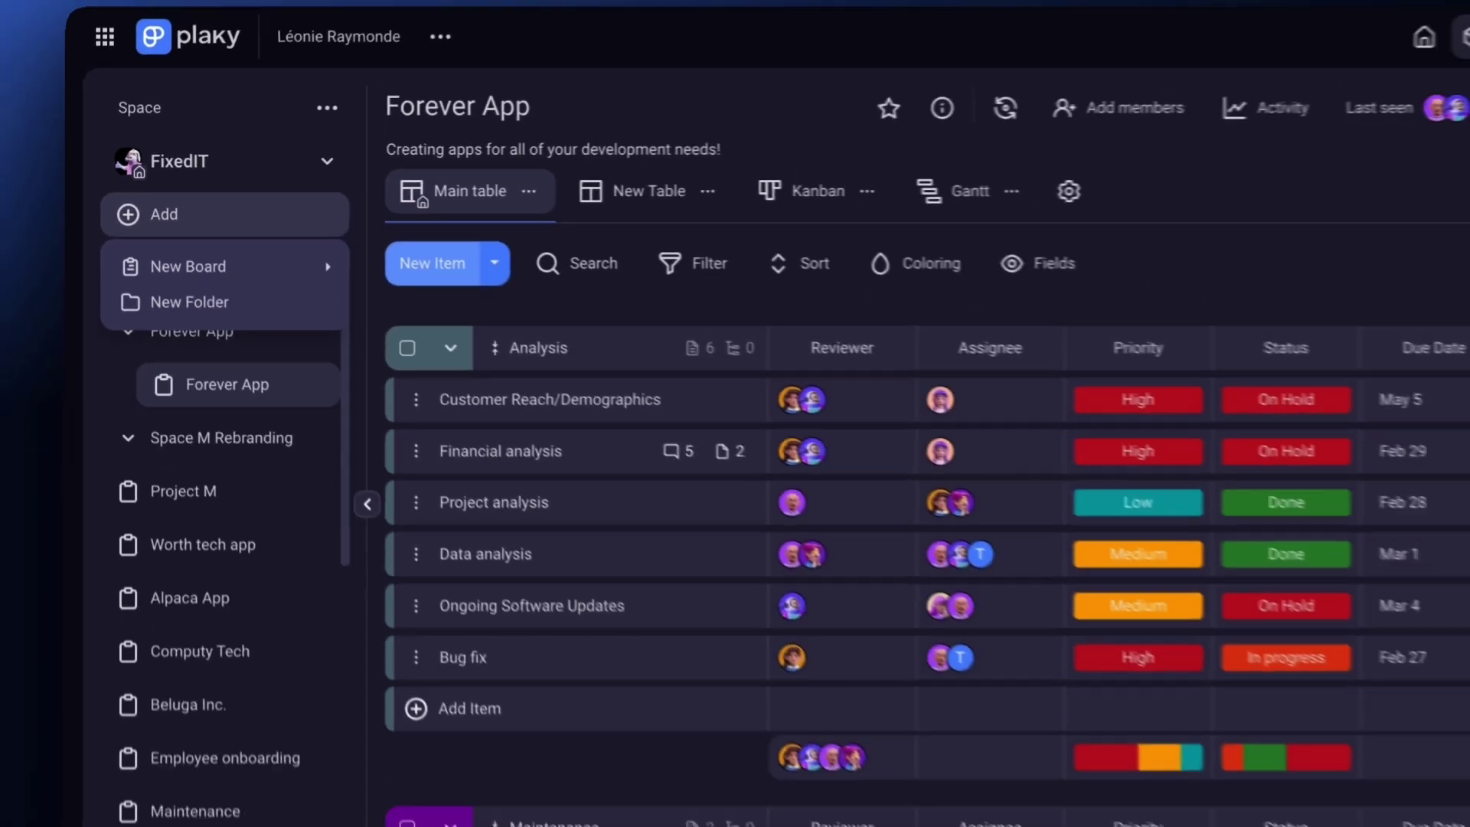
{"action": "left_click", "coordinate": [431, 263]}
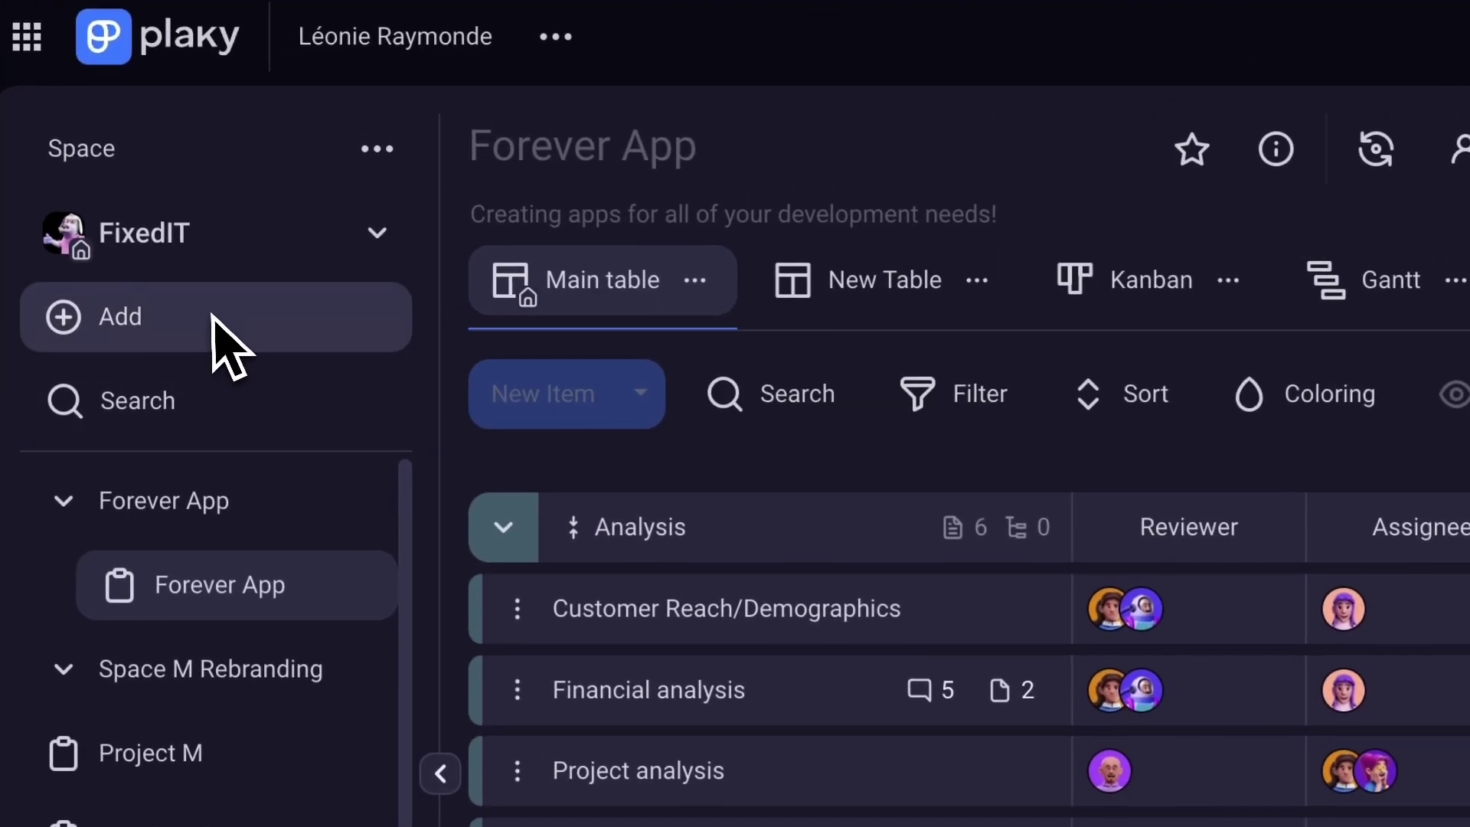
{"action": "left_click", "coordinate": [191, 202]}
{"action": "mouse_move", "coordinate": [248, 384]}
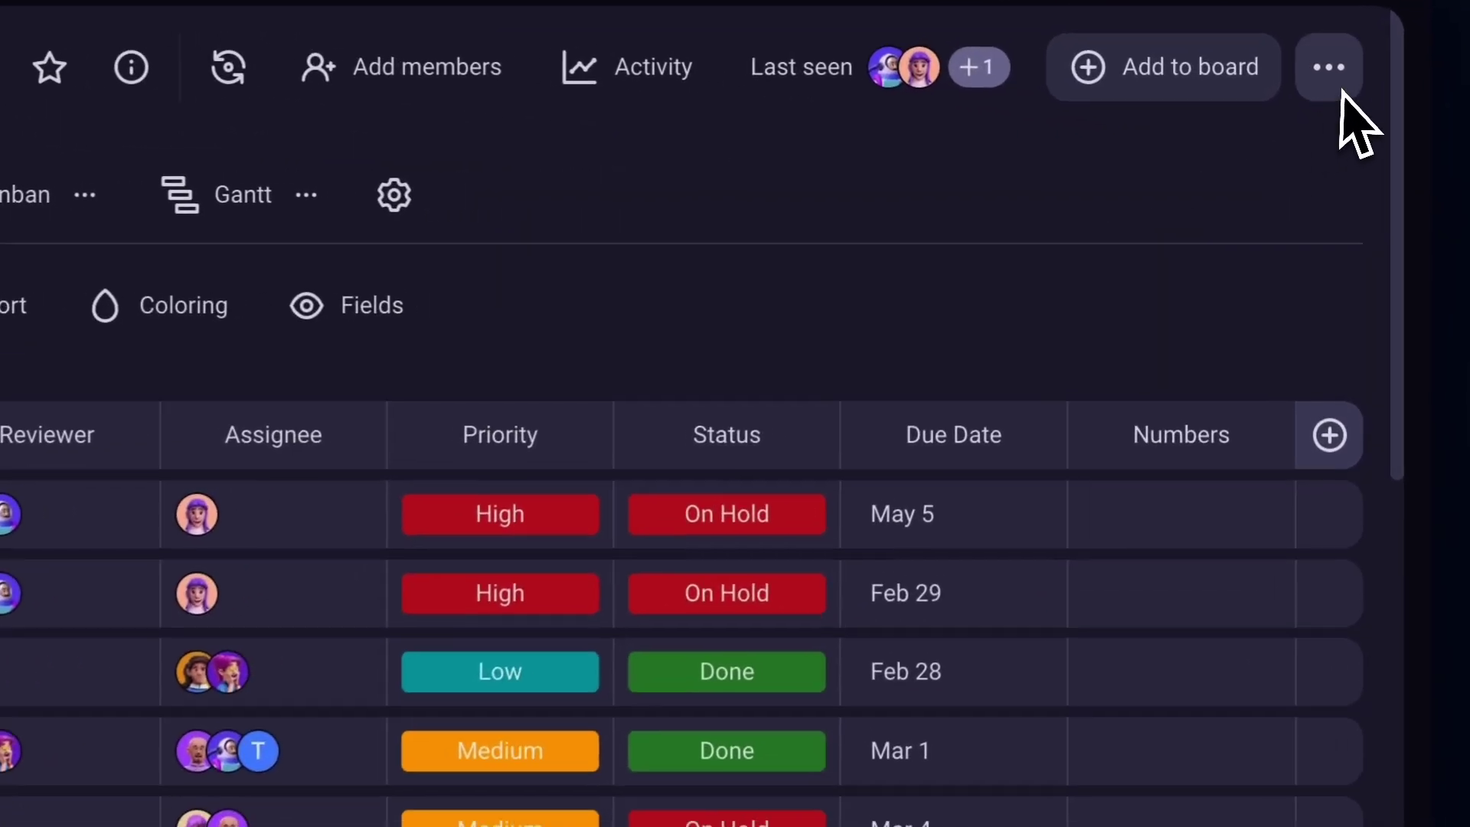
Inspect the Forever App board's options and permission settings, then close them.
{"action": "left_click", "coordinate": [1339, 92]}
{"action": "mouse_move", "coordinate": [1296, 258]}
{"action": "mouse_move", "coordinate": [1241, 339]}
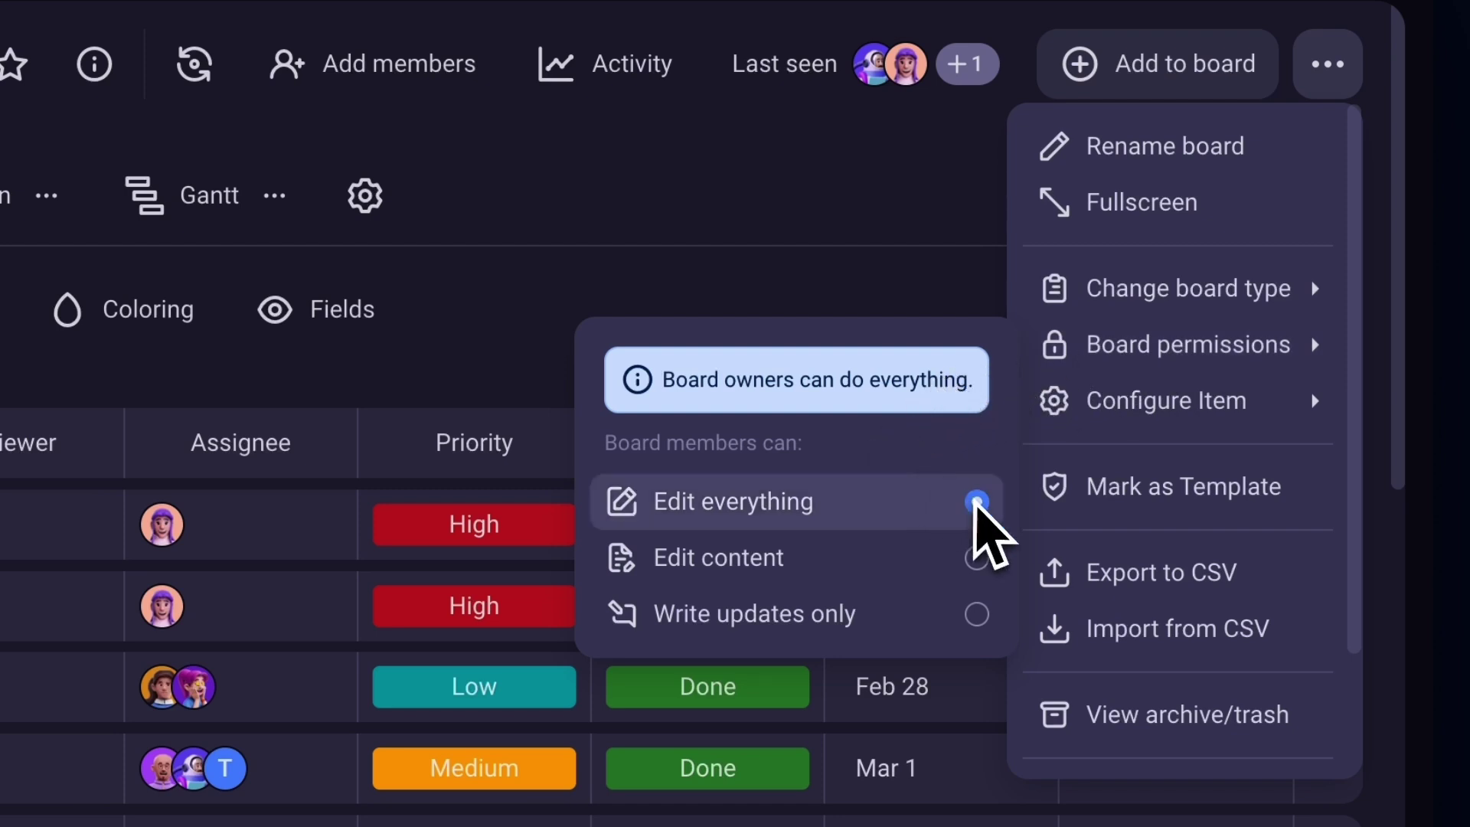
{"action": "left_click", "coordinate": [551, 366]}
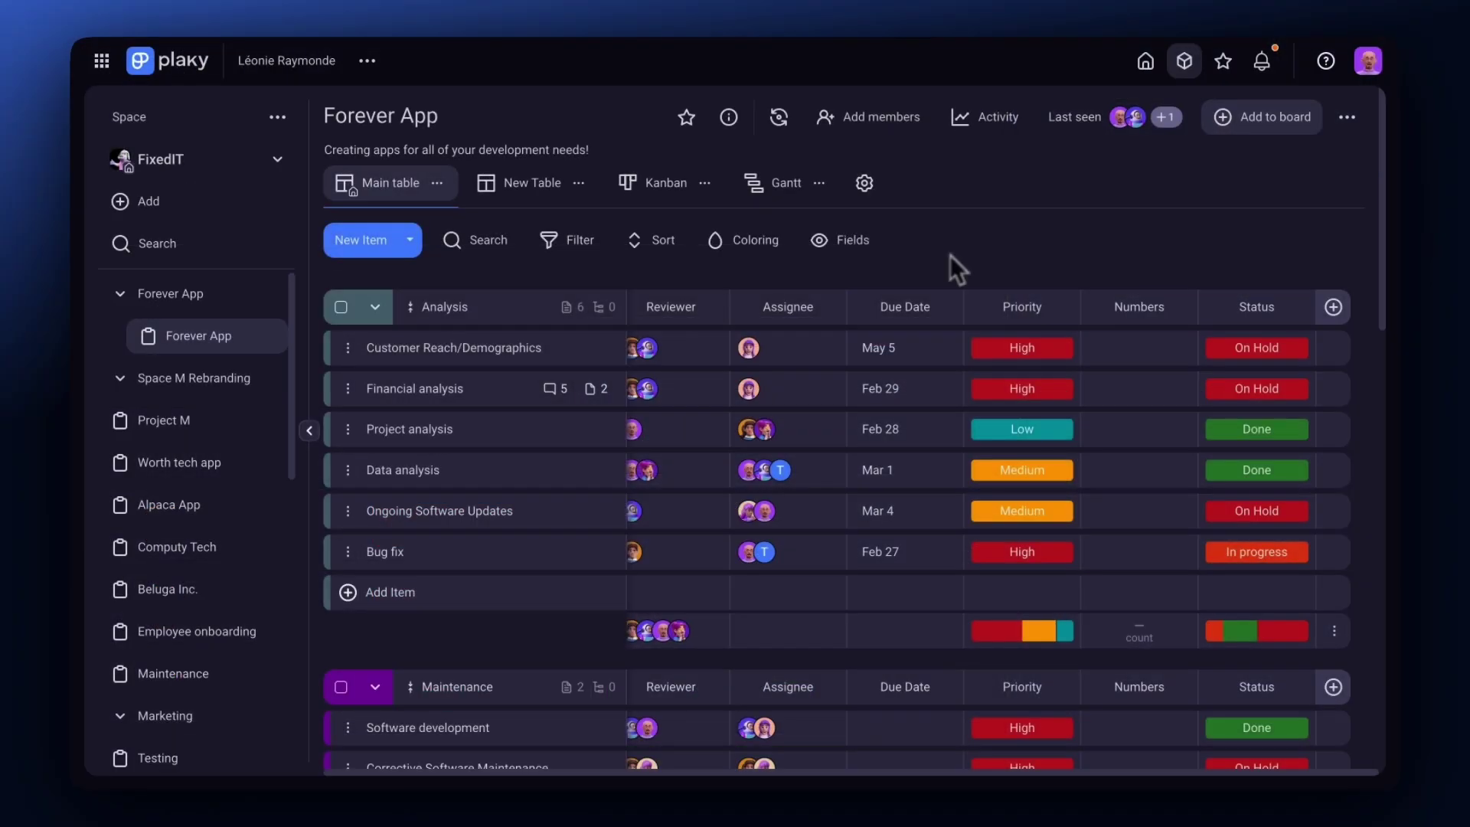
Add a Rich Text column to the Forever App table, then delete it.
{"action": "left_click", "coordinate": [1336, 309]}
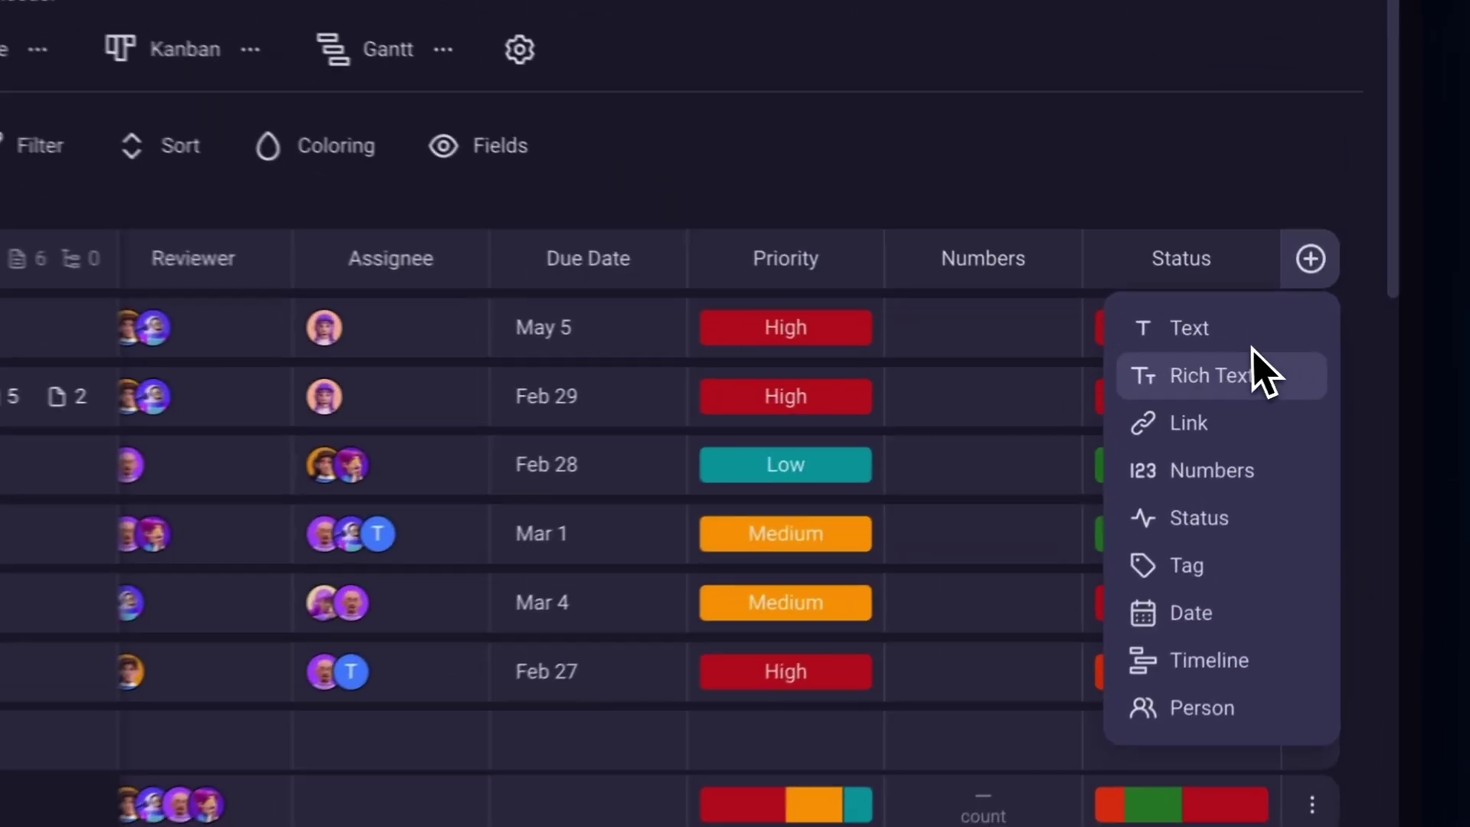
{"action": "left_click", "coordinate": [1305, 376]}
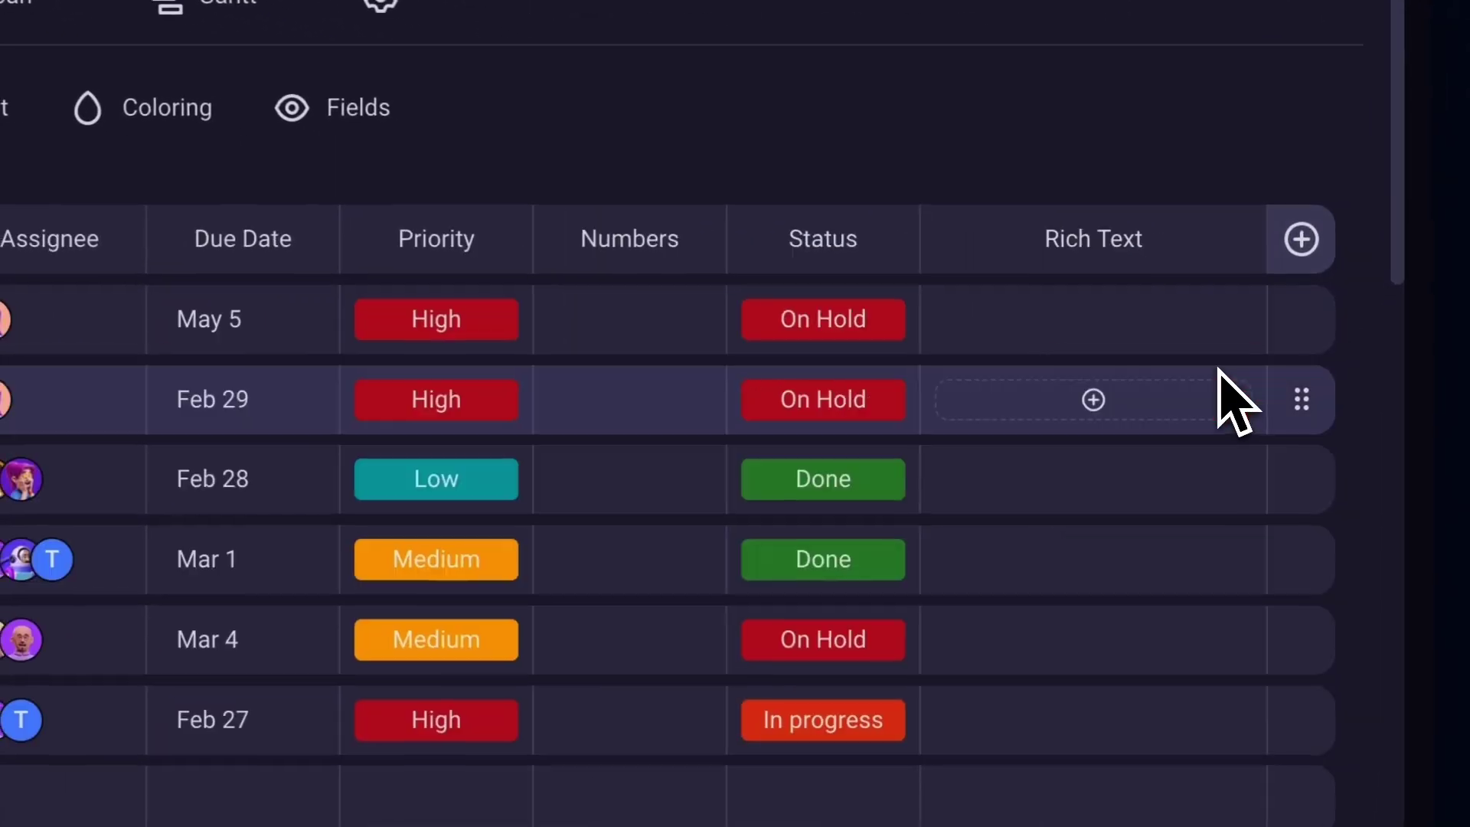
{"action": "left_click", "coordinate": [1228, 237]}
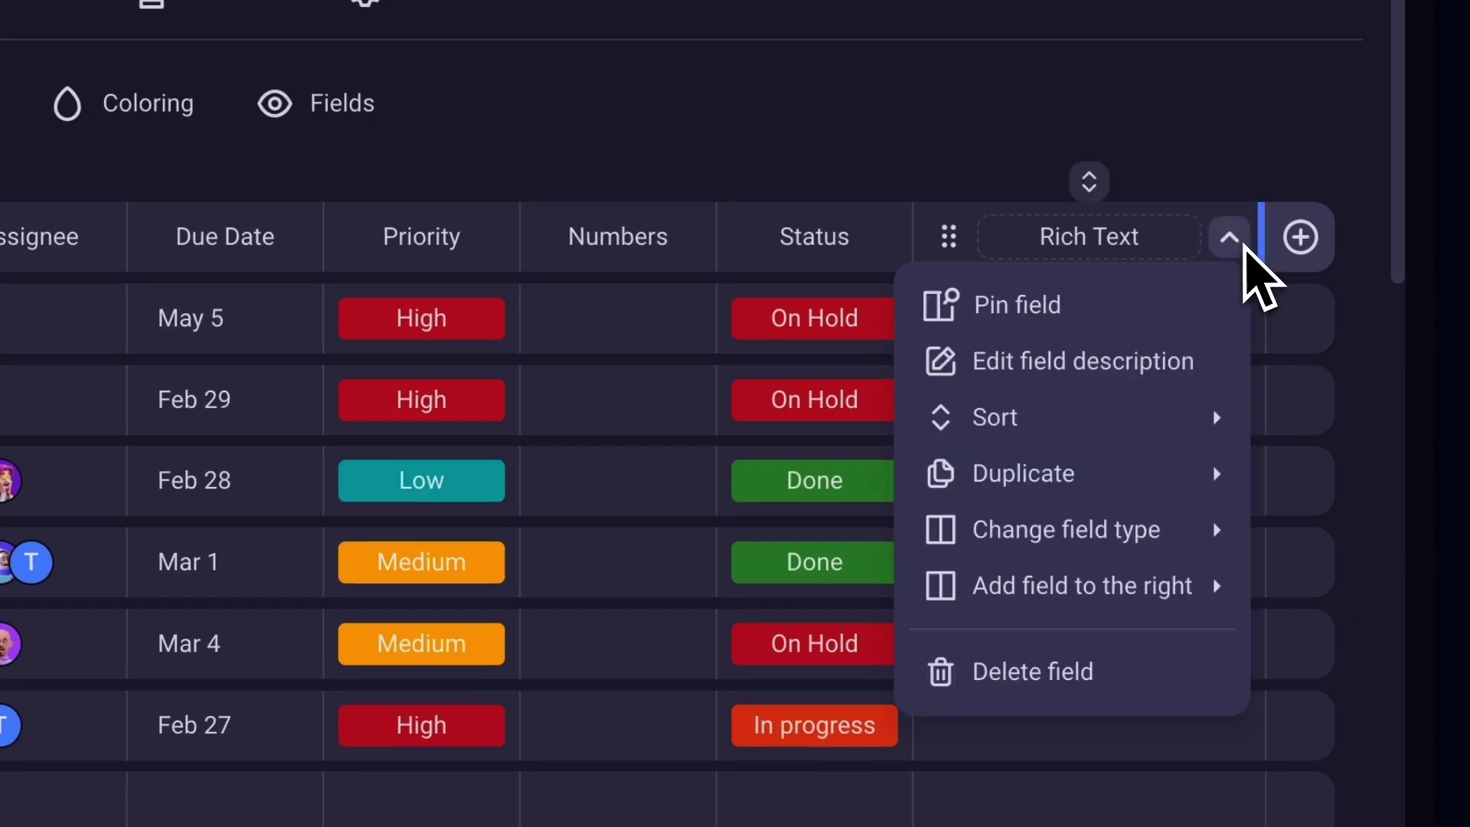
{"action": "left_click", "coordinate": [1114, 668]}
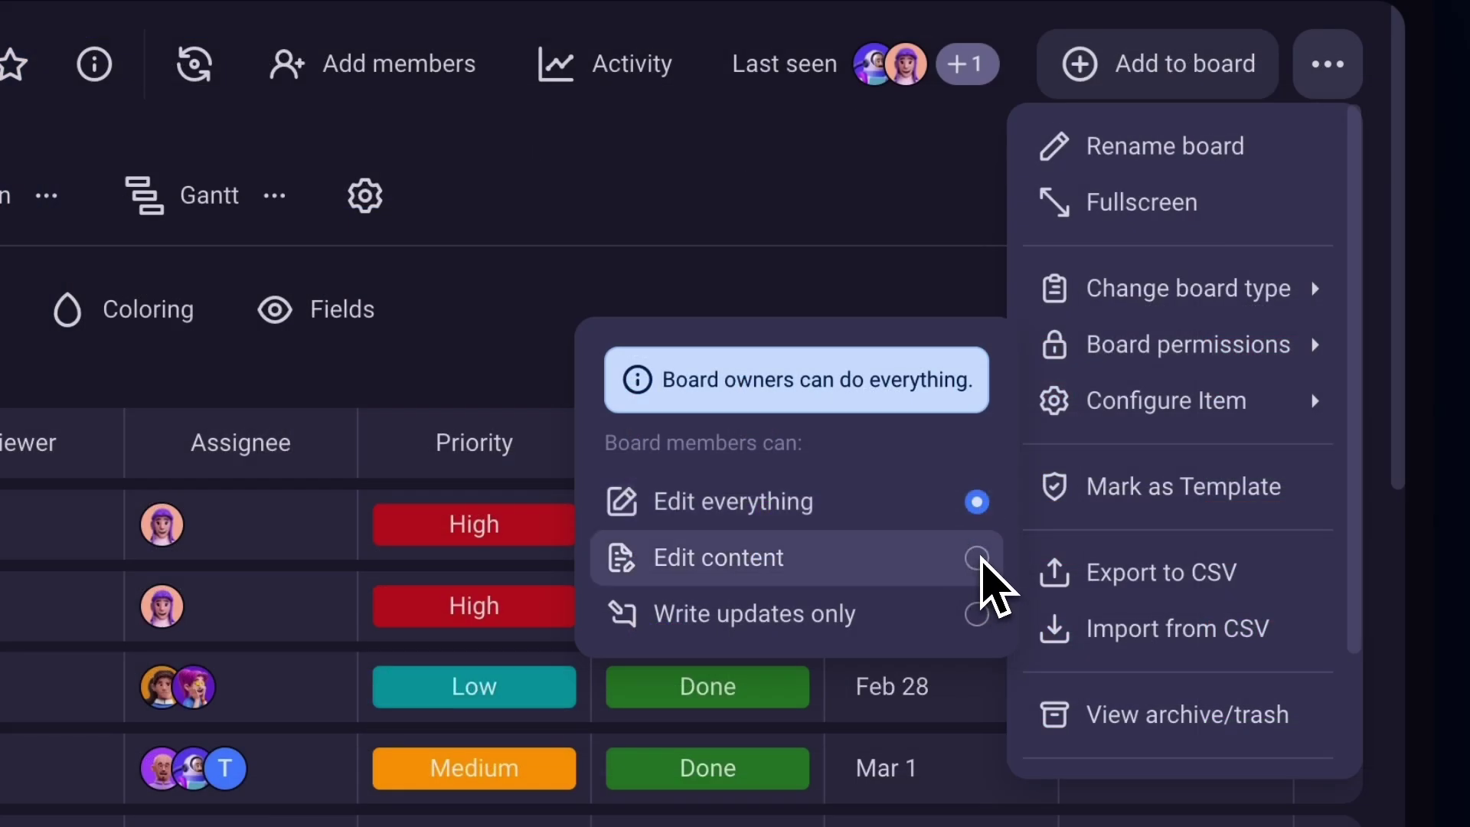
{"action": "left_click", "coordinate": [976, 558]}
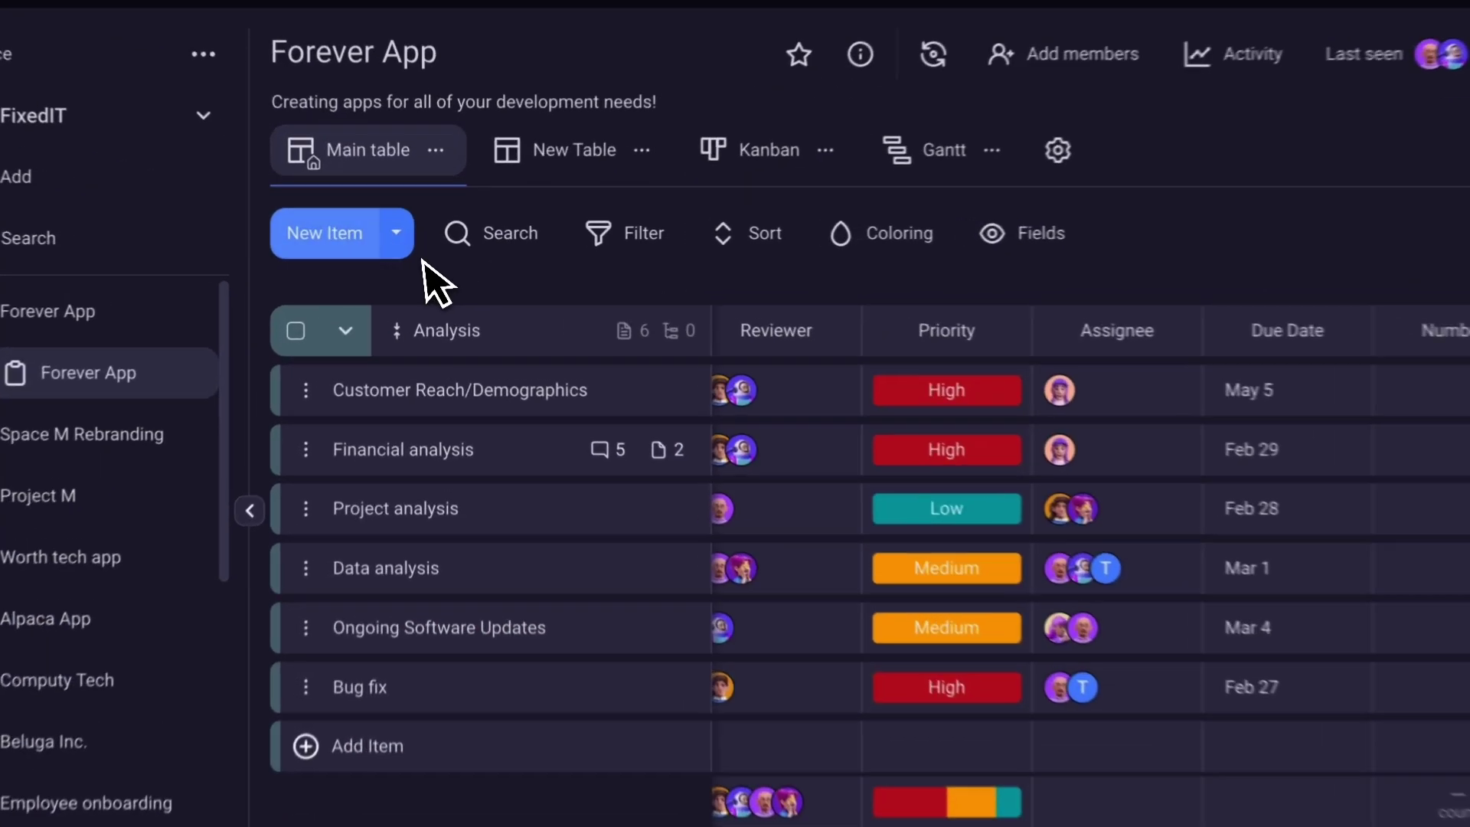
Open the Financial analysis comments and start writing 'Major update later this week!'.
{"action": "left_click", "coordinate": [363, 245]}
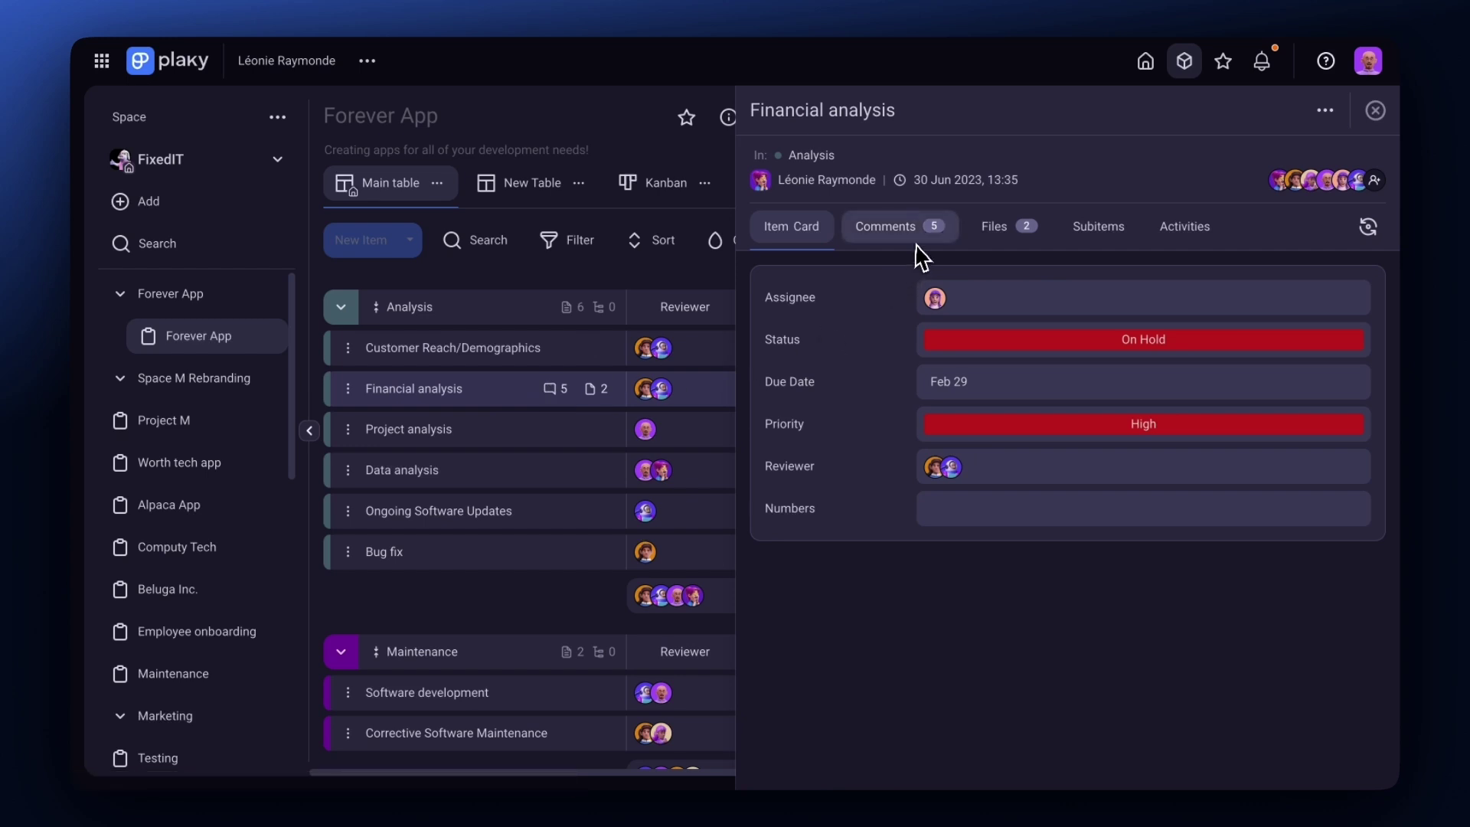
{"action": "left_click", "coordinate": [917, 243]}
{"action": "left_click", "coordinate": [957, 379]}
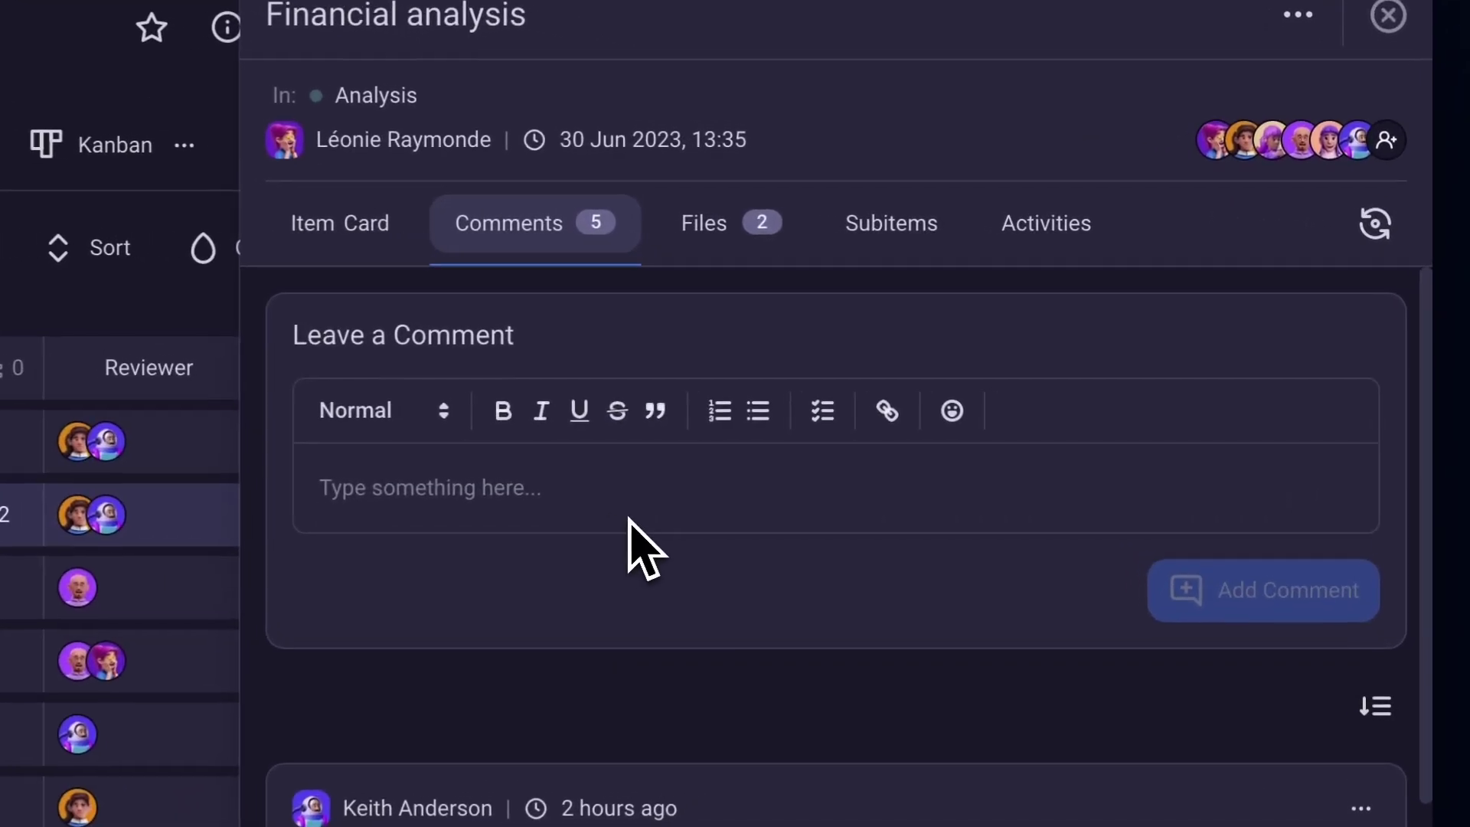
{"action": "type", "text": "Major"}
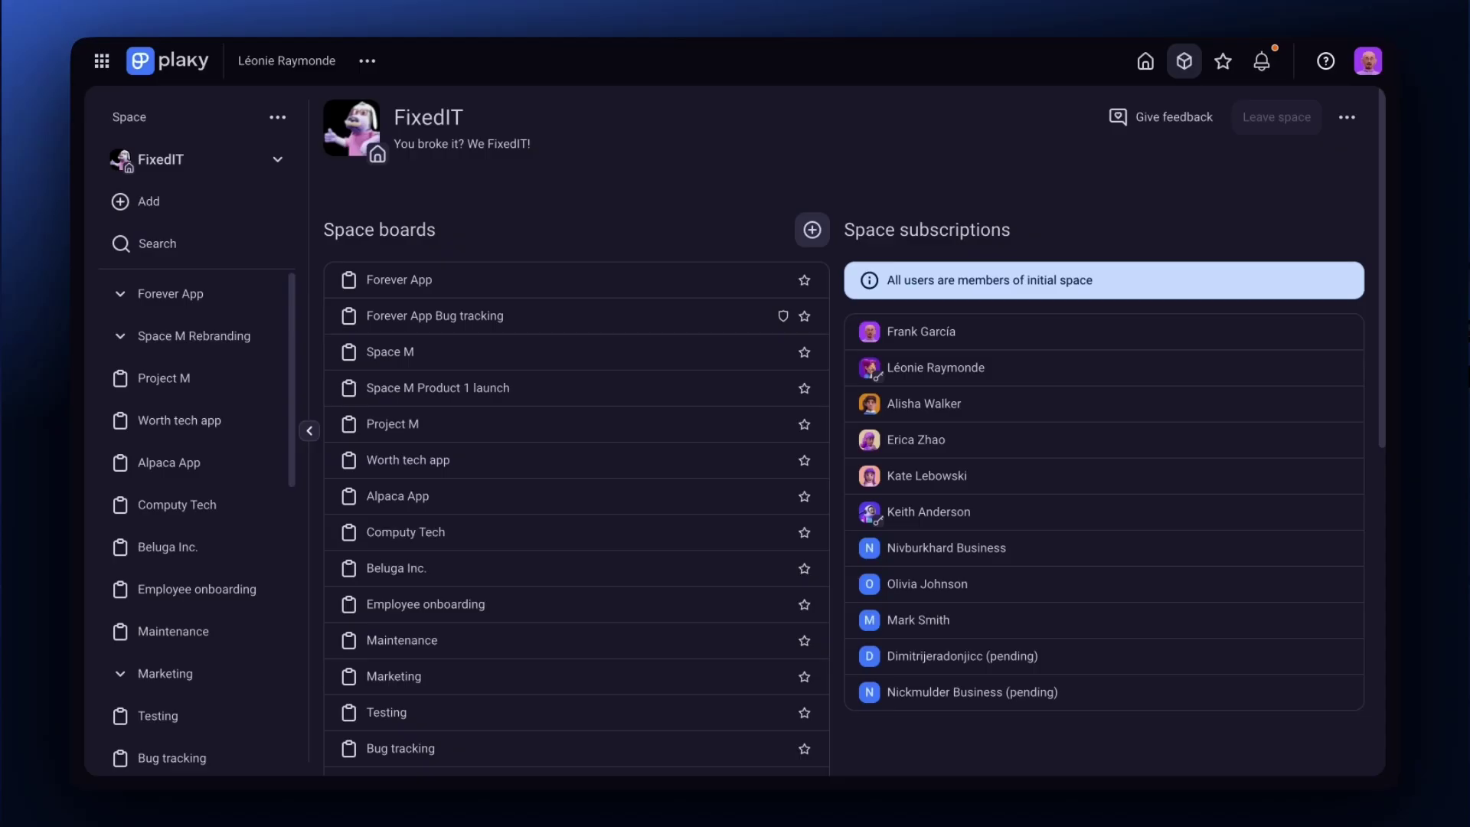
Move from the Forever App board to Alisha's Birthday Party board and open its board-type options.
{"action": "left_click", "coordinate": [445, 283]}
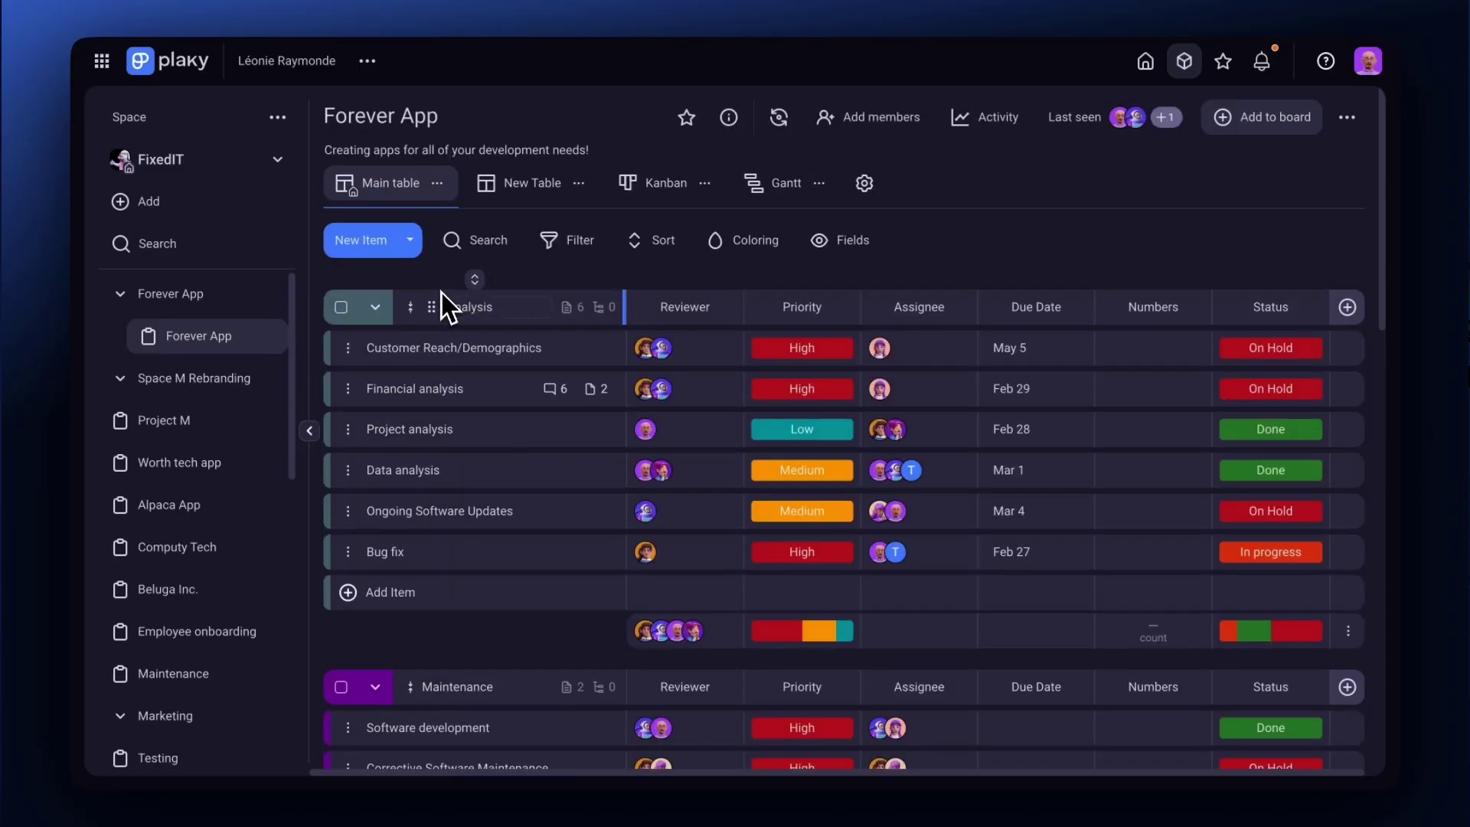
{"action": "left_click", "coordinate": [459, 351]}
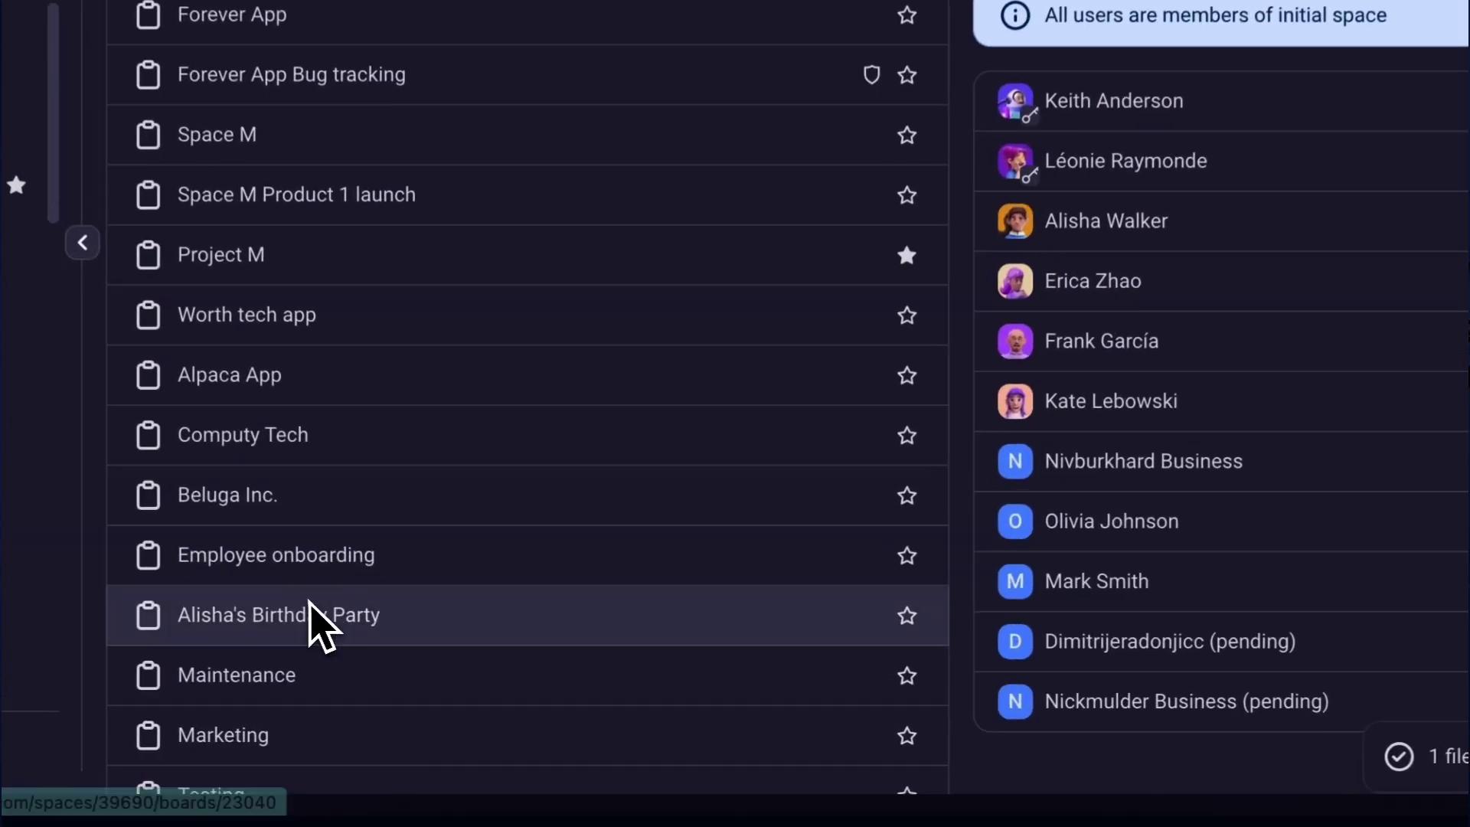
{"action": "left_click", "coordinate": [437, 663]}
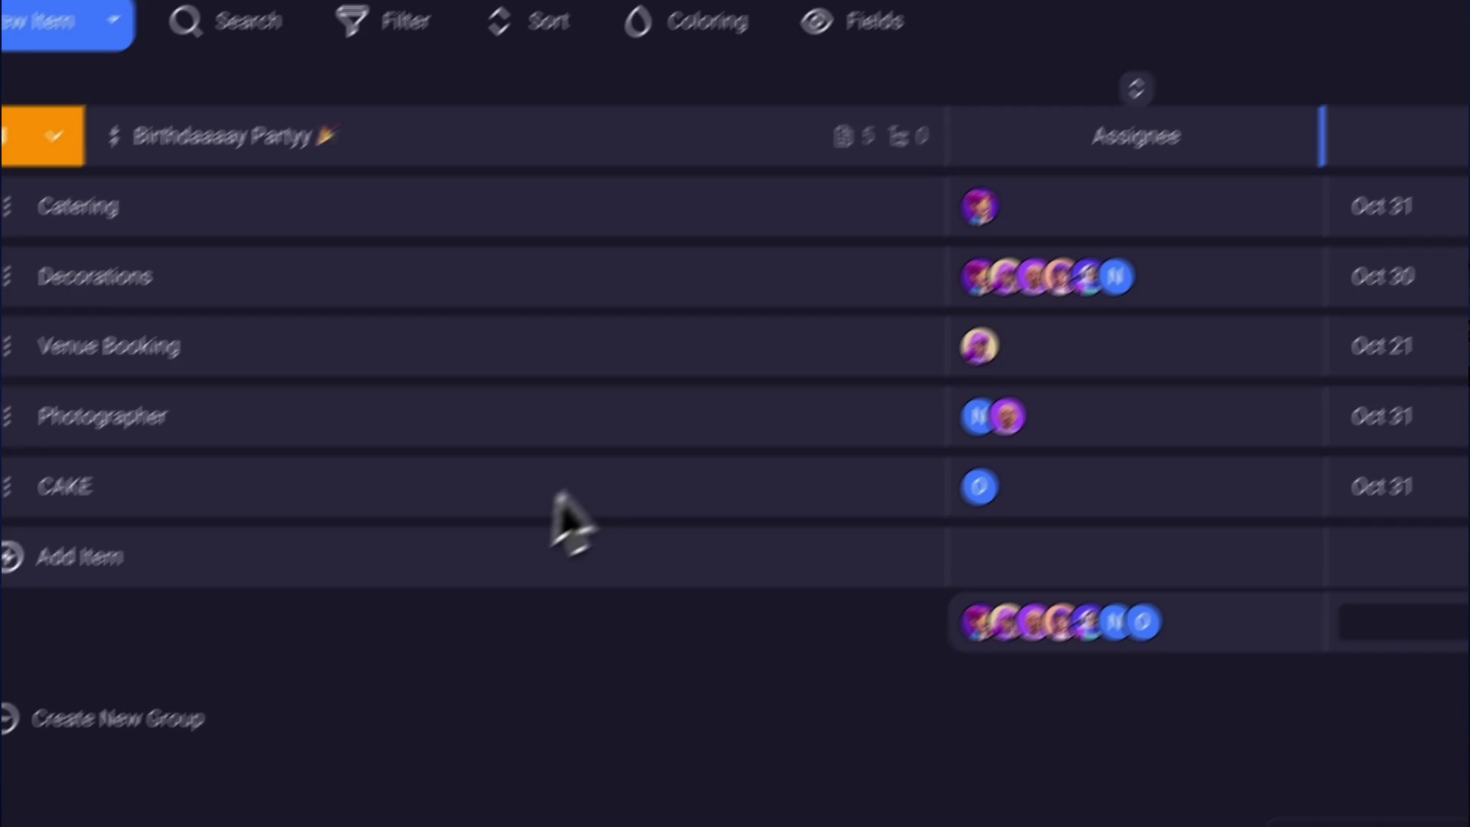
{"action": "left_click", "coordinate": [1352, 111]}
{"action": "mouse_move", "coordinate": [1230, 301]}
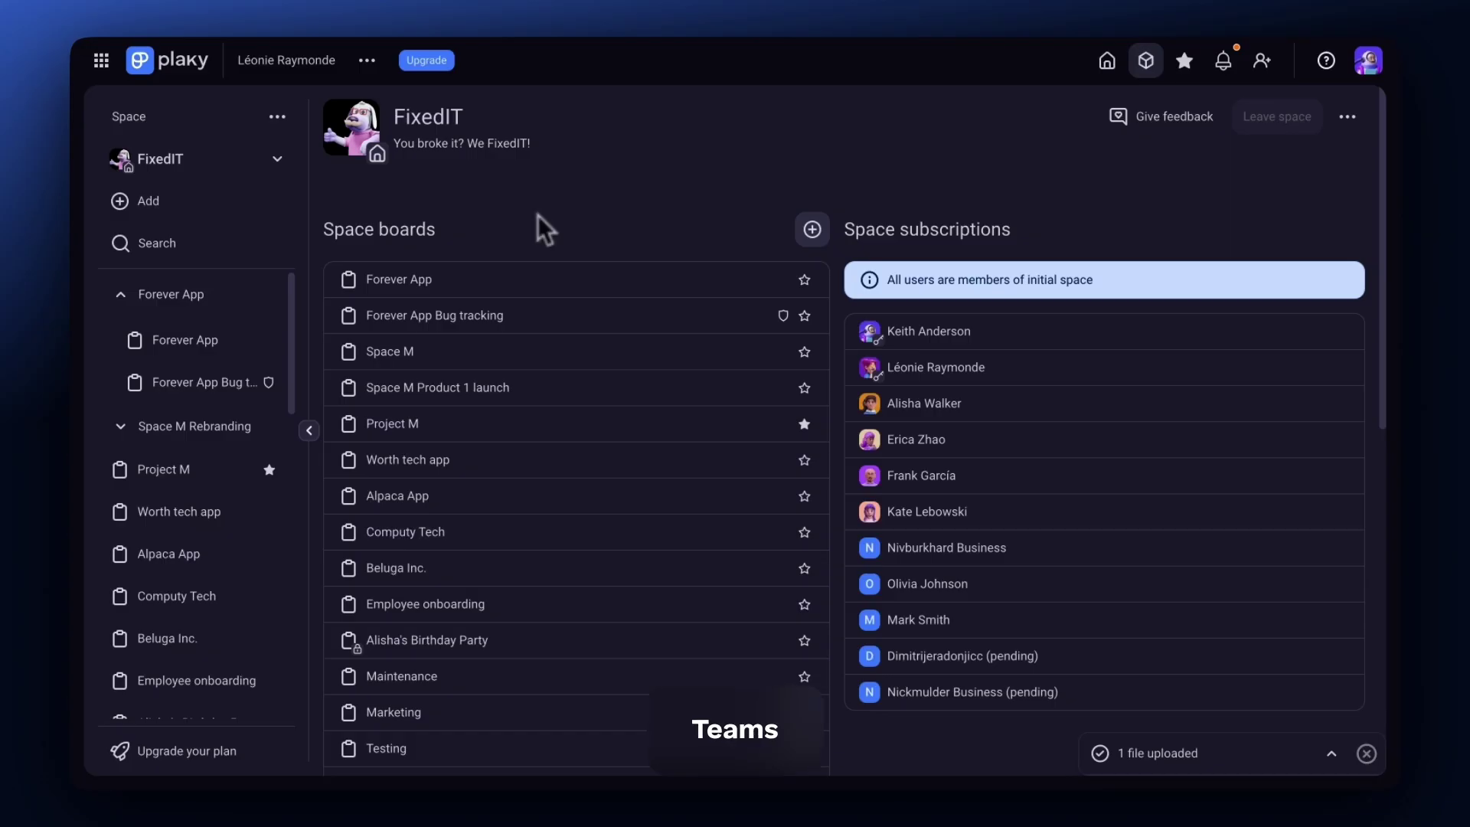
{"action": "left_click", "coordinate": [367, 60]}
{"action": "left_click", "coordinate": [401, 103]}
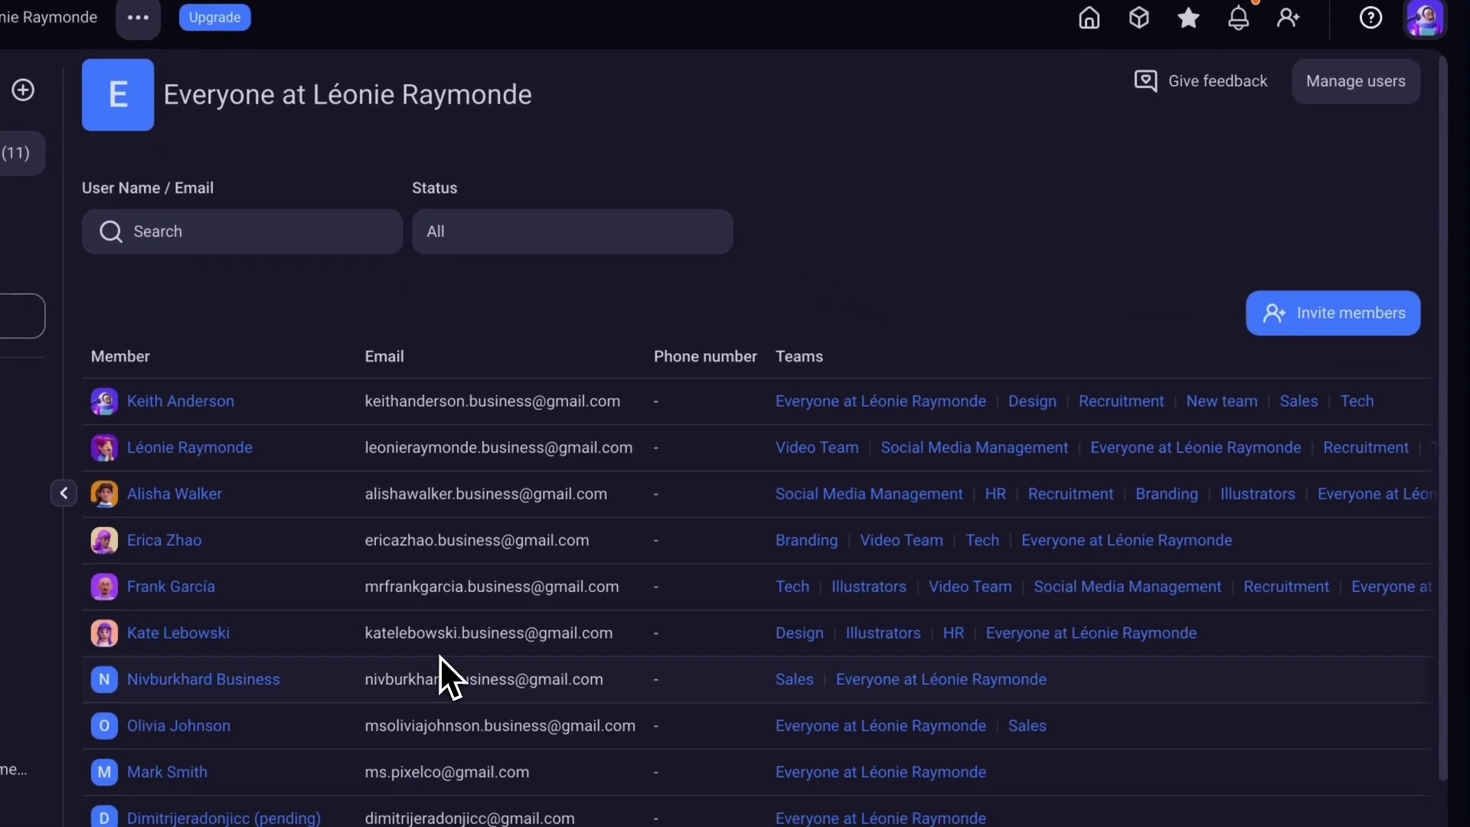
{"action": "scroll", "coordinate": [435, 672], "scroll_direction": "down", "scroll_amount": 1}
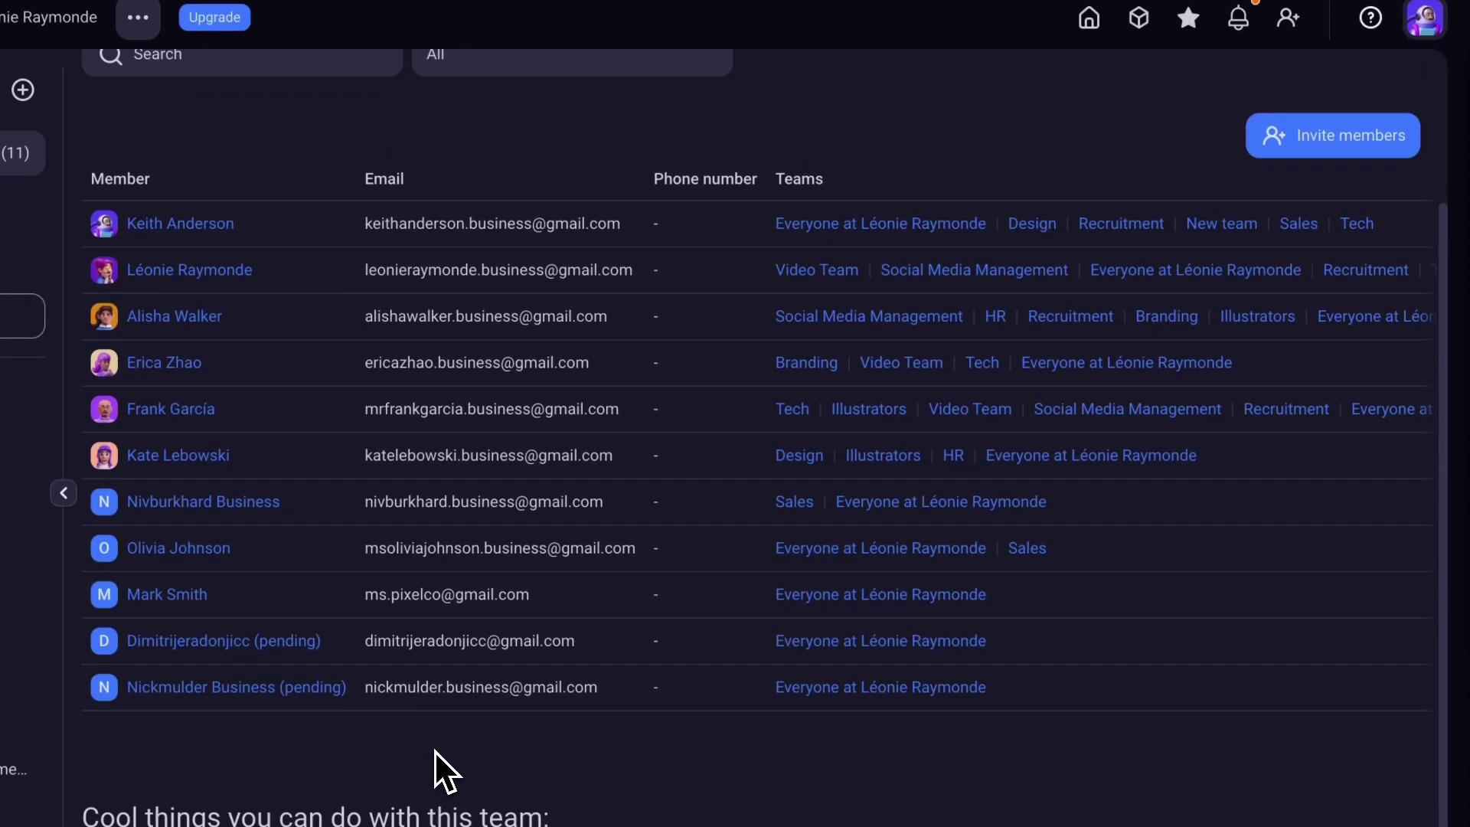
{"action": "scroll", "coordinate": [763, 437], "scroll_direction": "up", "scroll_amount": 3}
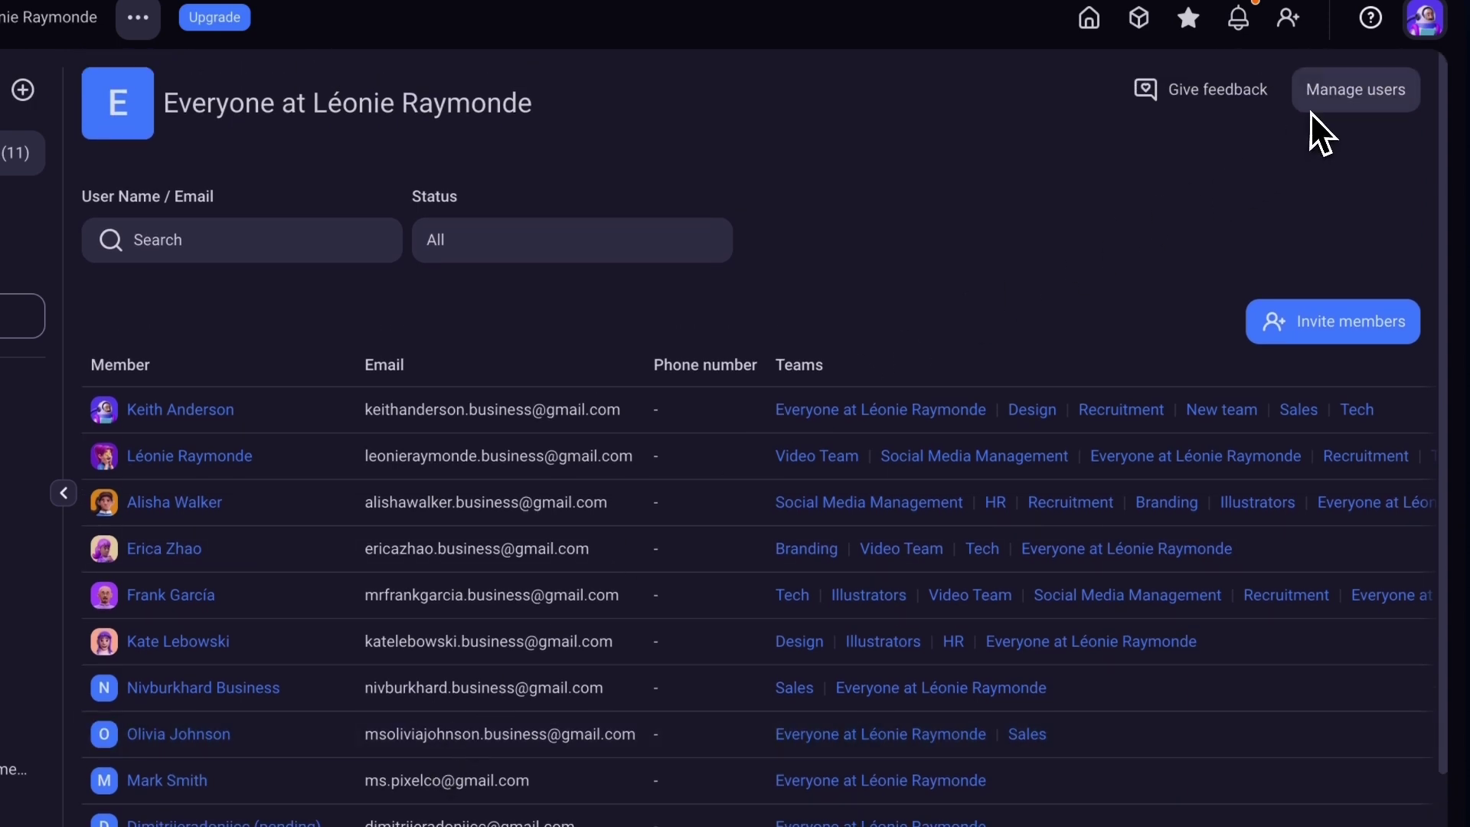
{"action": "left_click", "coordinate": [23, 89]}
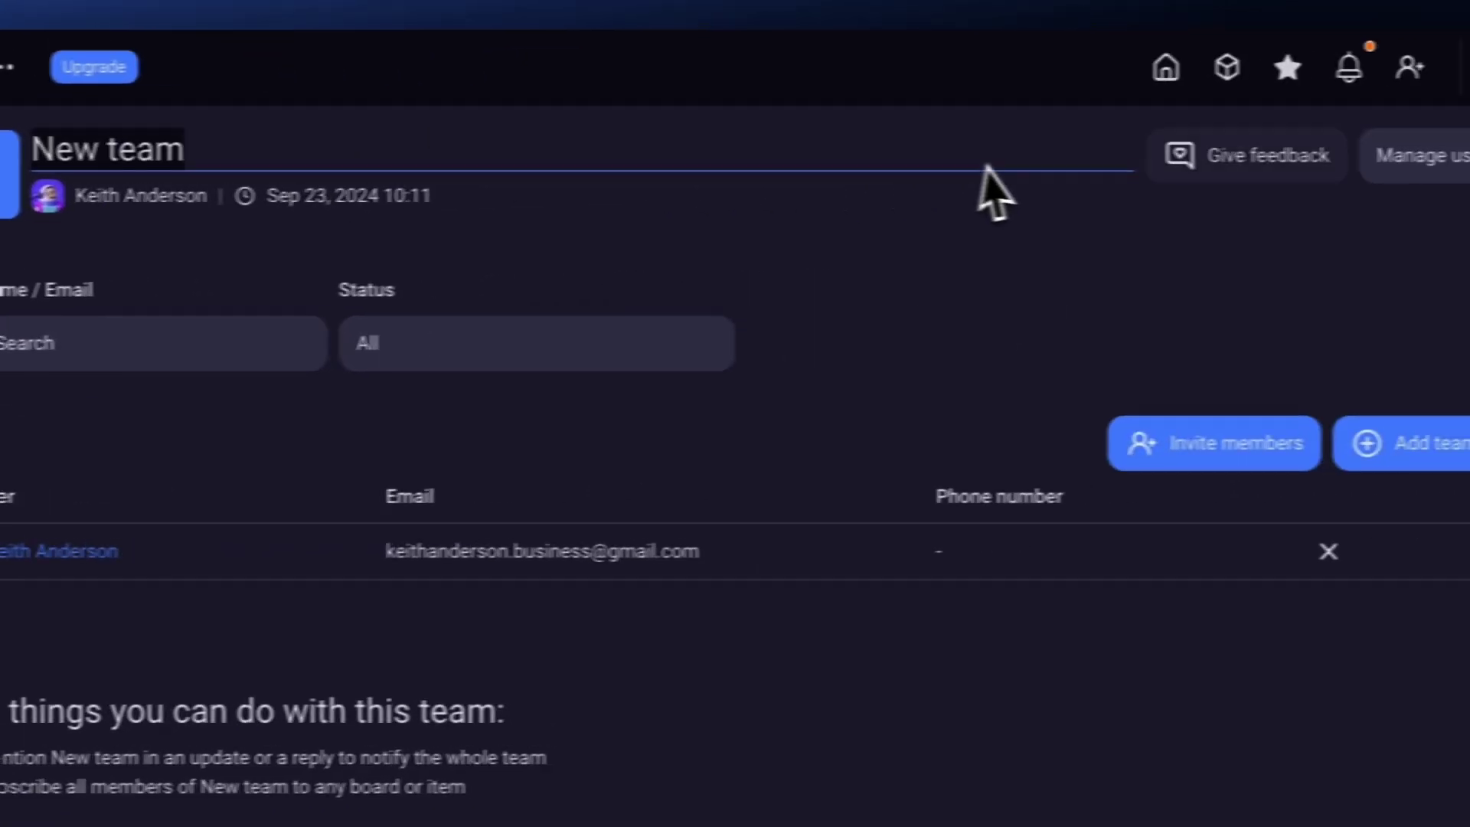
{"action": "left_click", "coordinate": [1222, 189]}
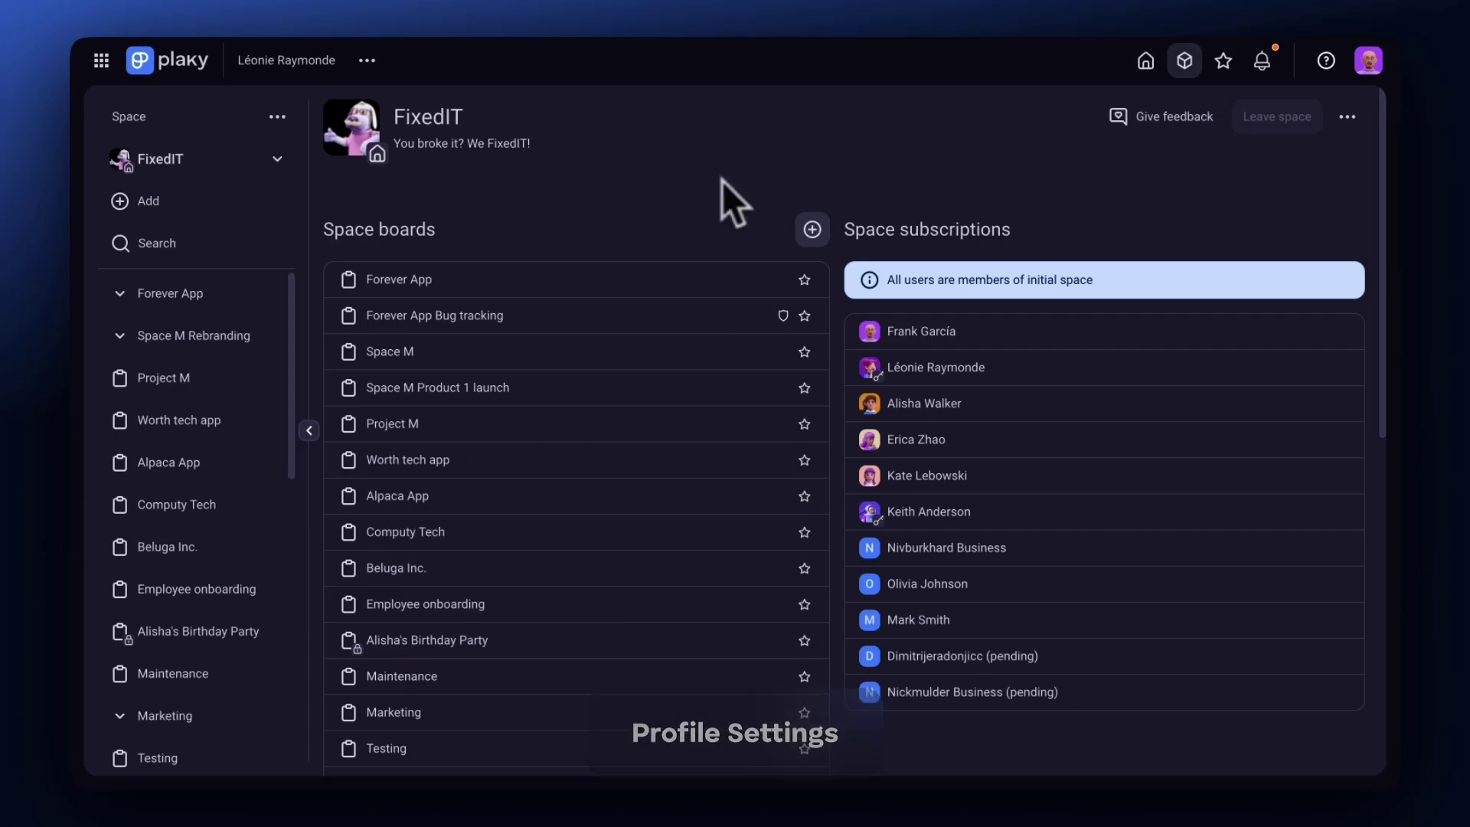
Turn off the Dark theme in personal Preferences.
{"action": "left_click", "coordinate": [1367, 62]}
{"action": "left_click", "coordinate": [1271, 261]}
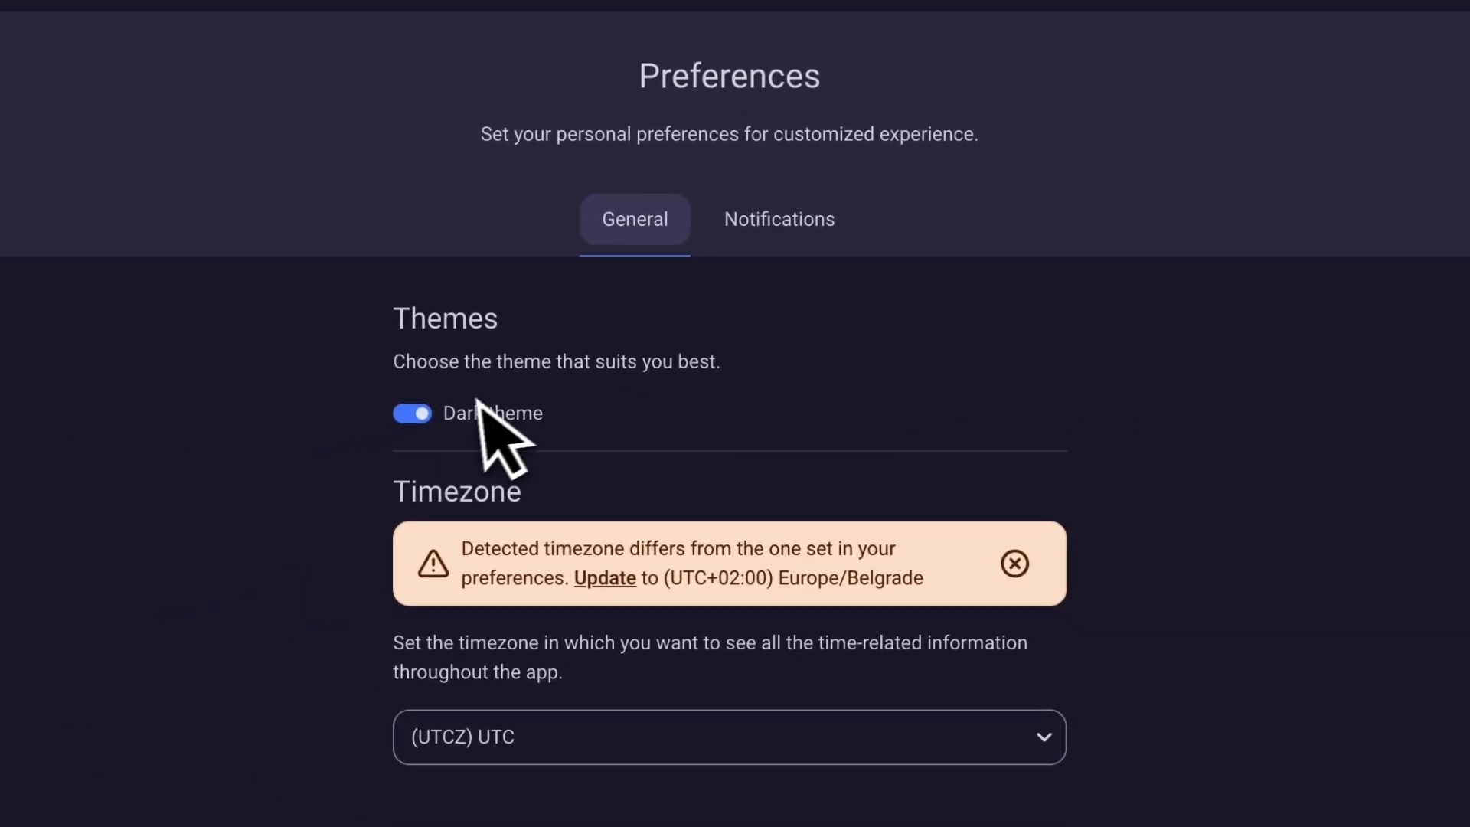
{"action": "left_click", "coordinate": [66, 538]}
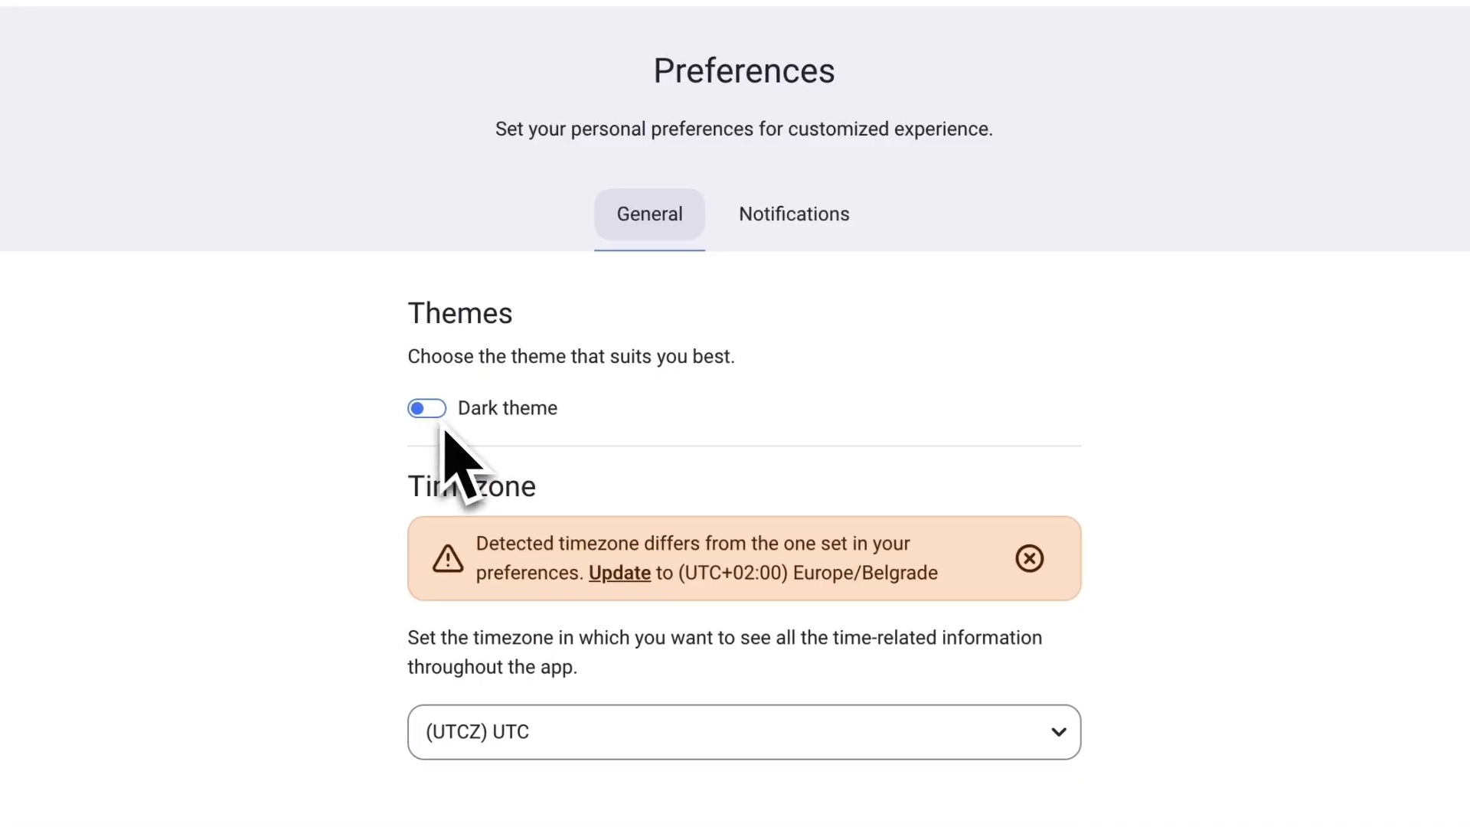
Keep the timezone at UTC, review notification settings, then go to My Profile.
{"action": "left_click", "coordinate": [788, 731]}
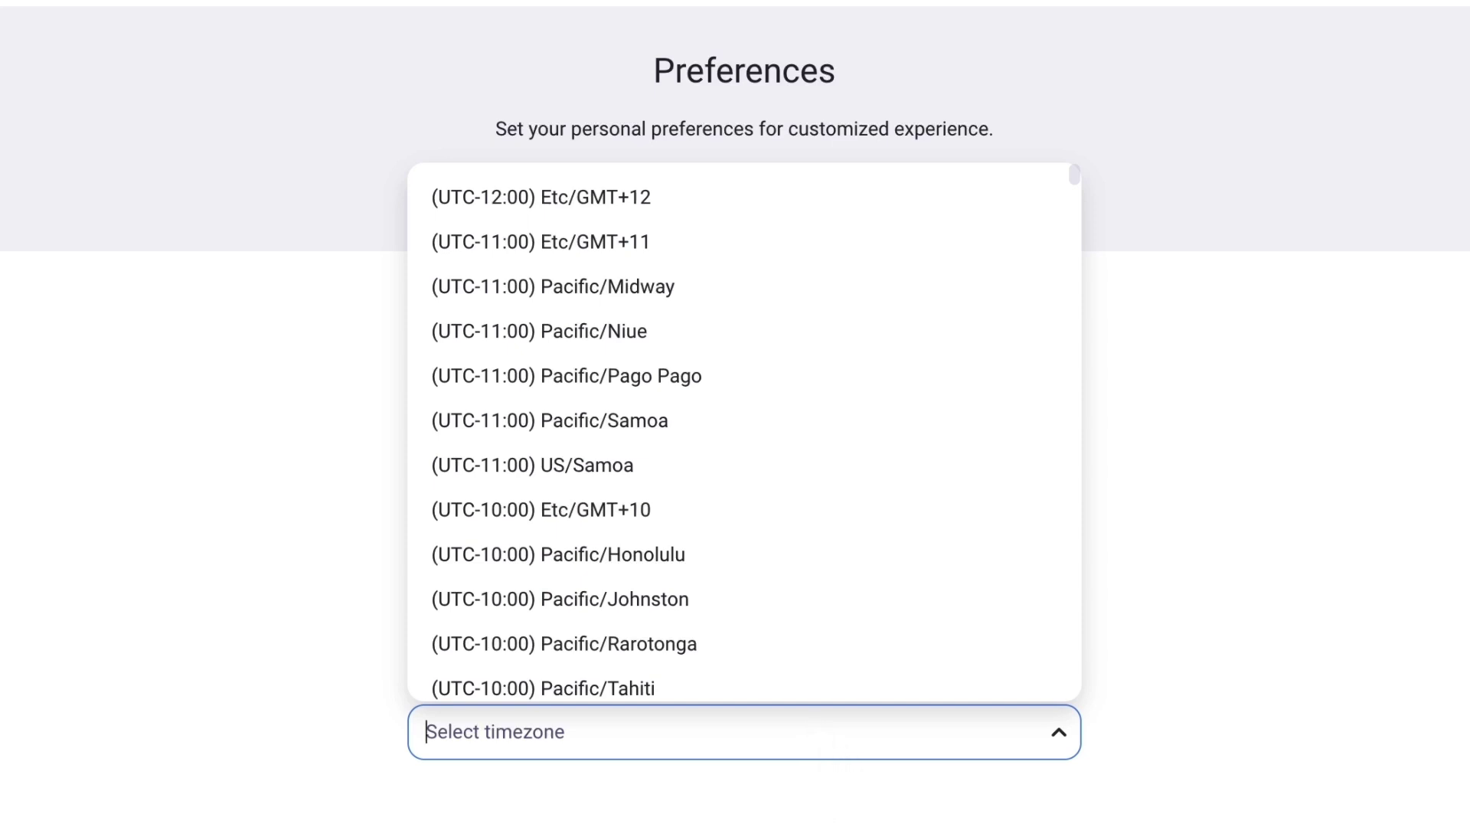
{"action": "left_click", "coordinate": [1173, 685]}
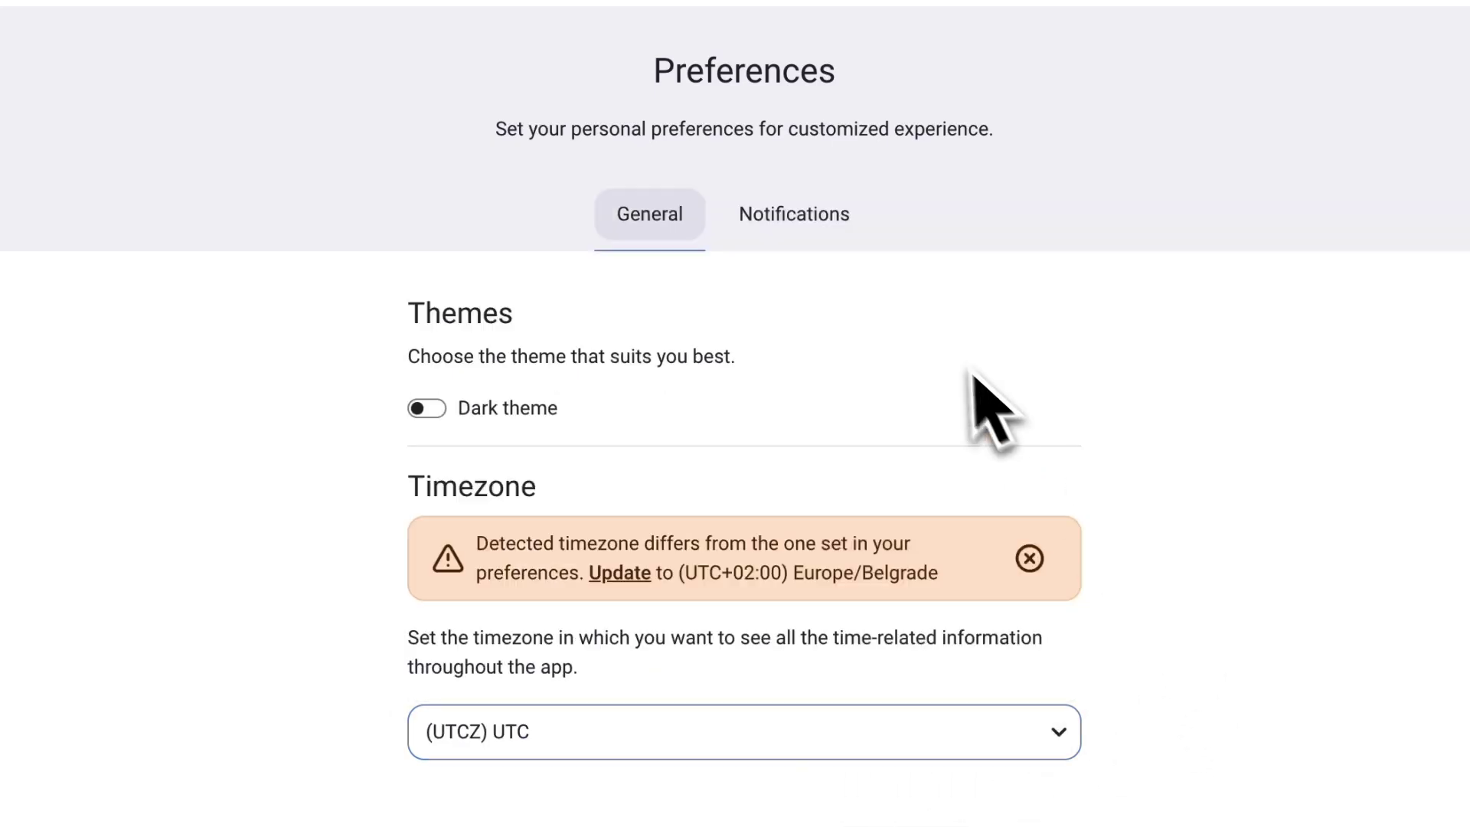
{"action": "left_click", "coordinate": [804, 219]}
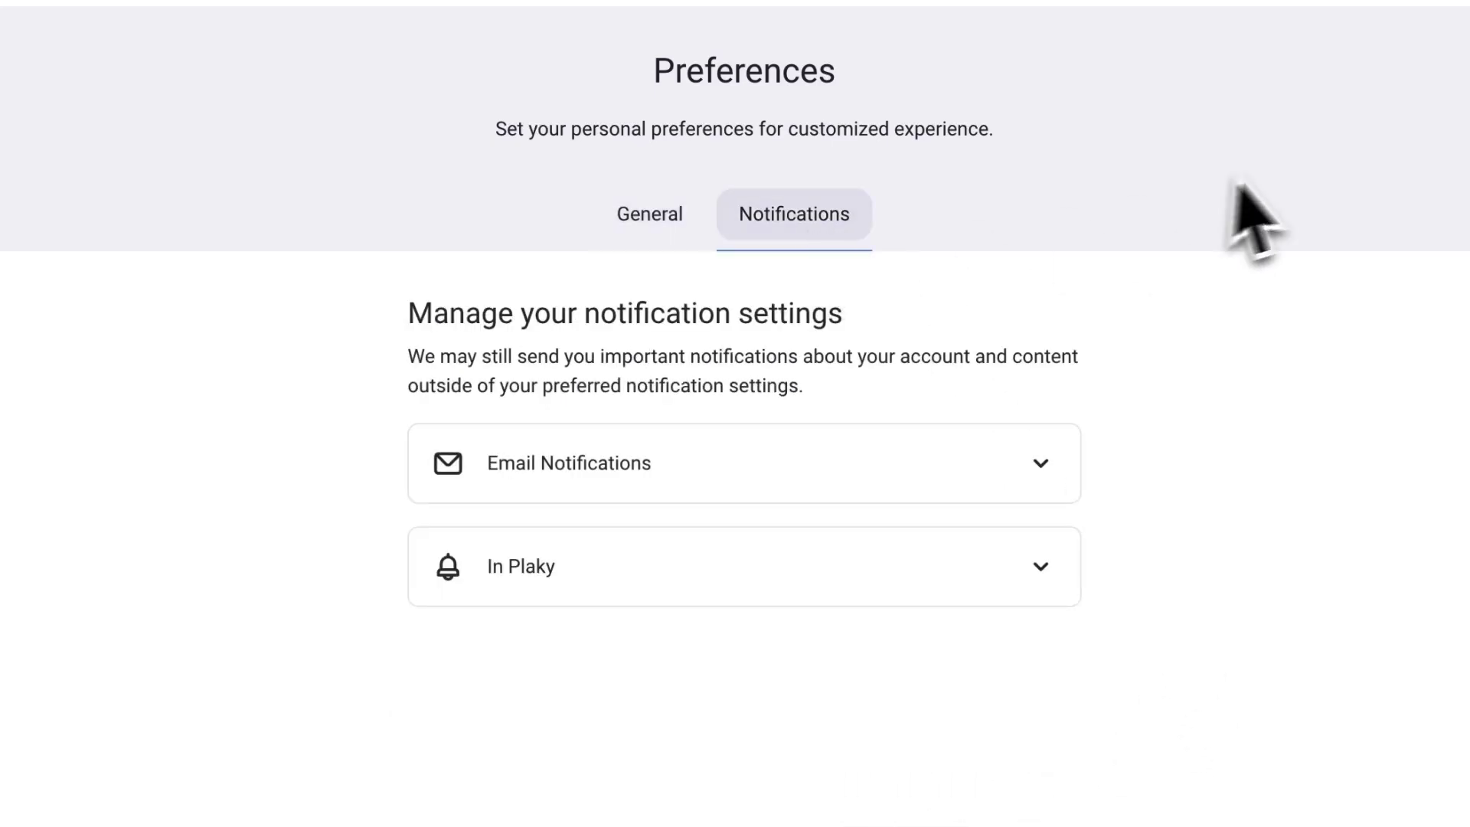
{"action": "left_click", "coordinate": [1401, 66]}
{"action": "left_click", "coordinate": [1200, 348]}
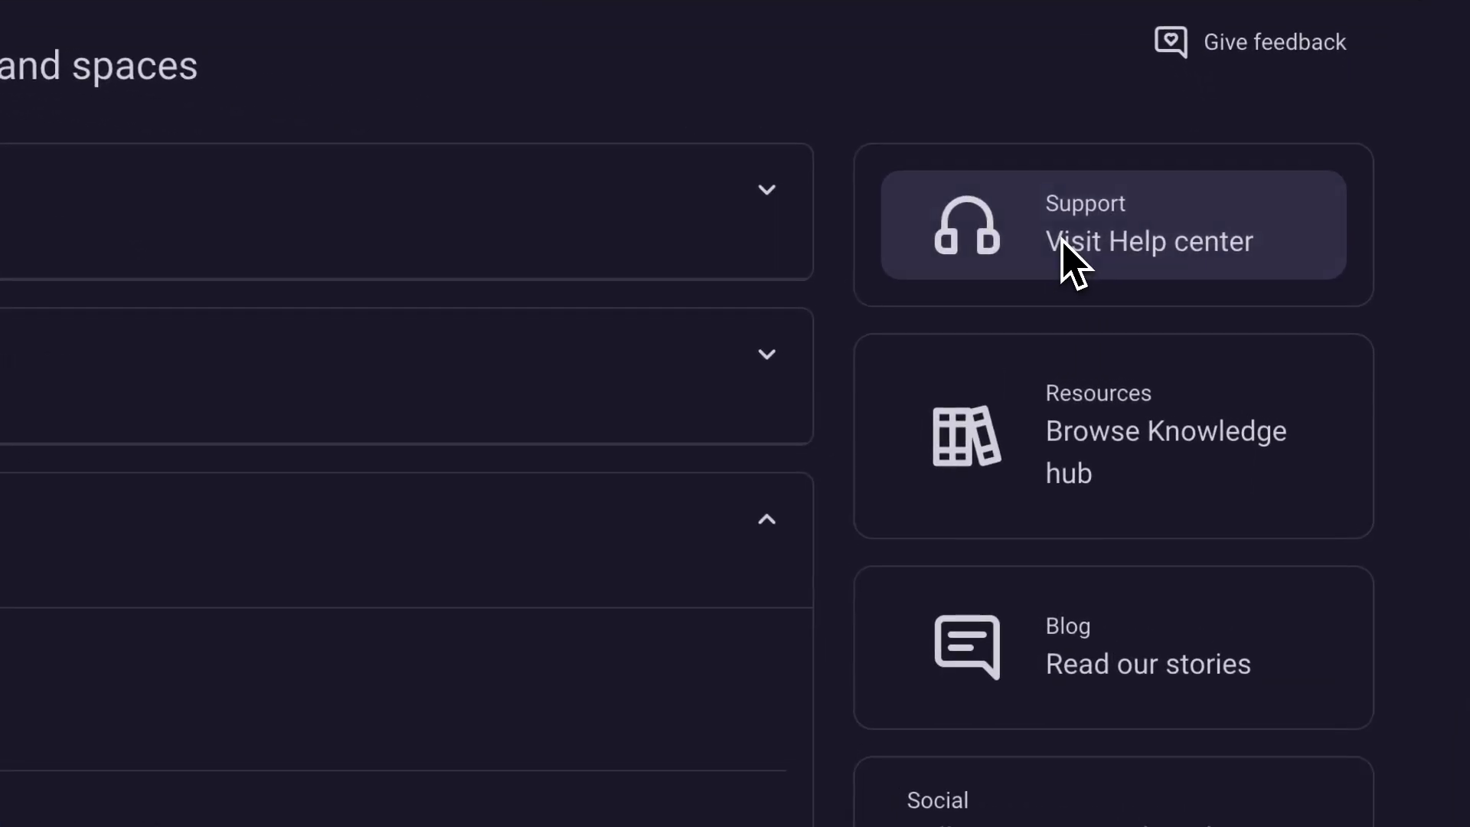
Go from the home page's Visit Help center link to the Help Center Contact page.
{"action": "left_click", "coordinate": [1152, 254]}
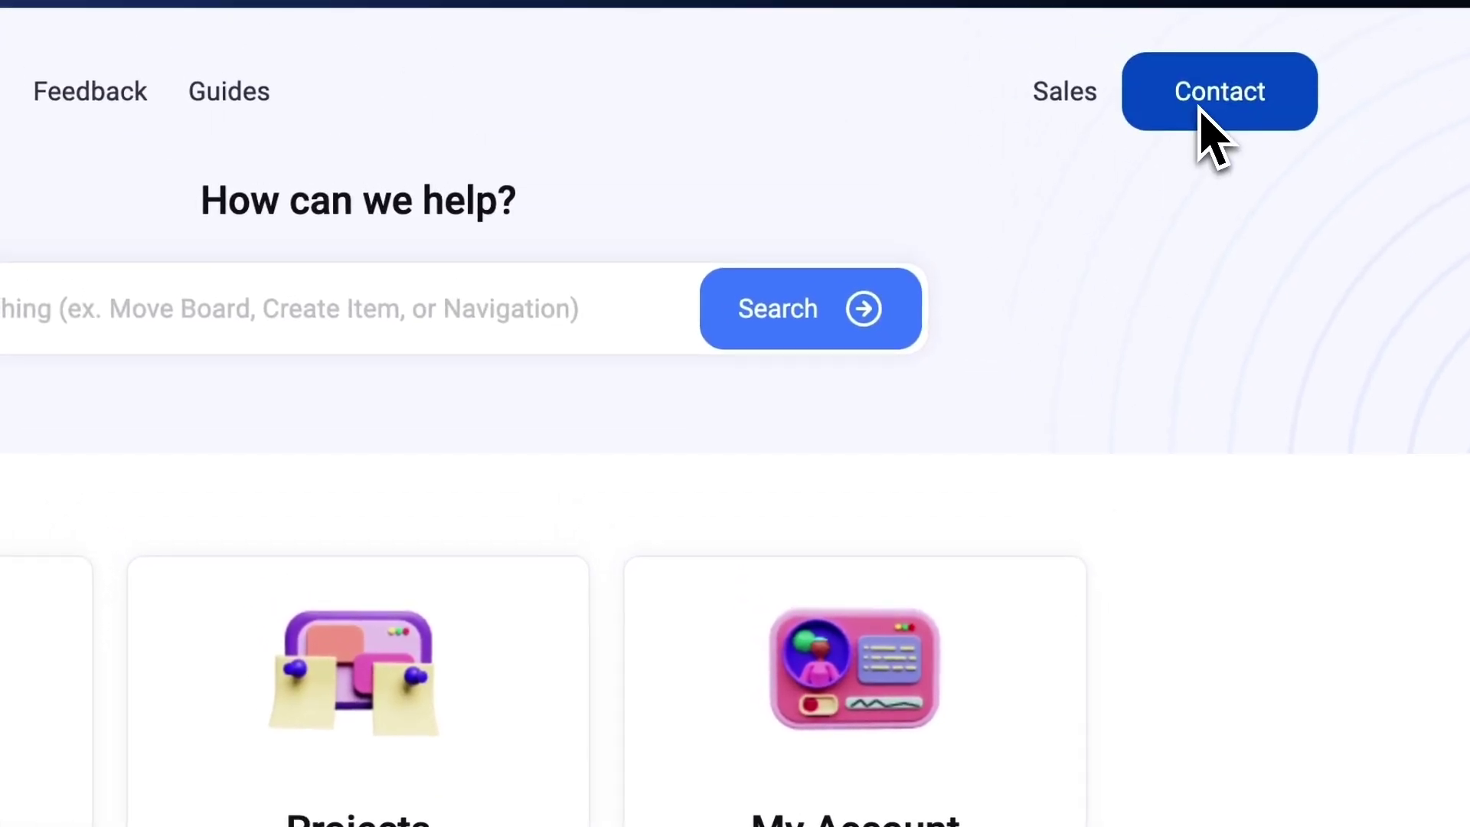
{"action": "left_click", "coordinate": [1169, 113]}
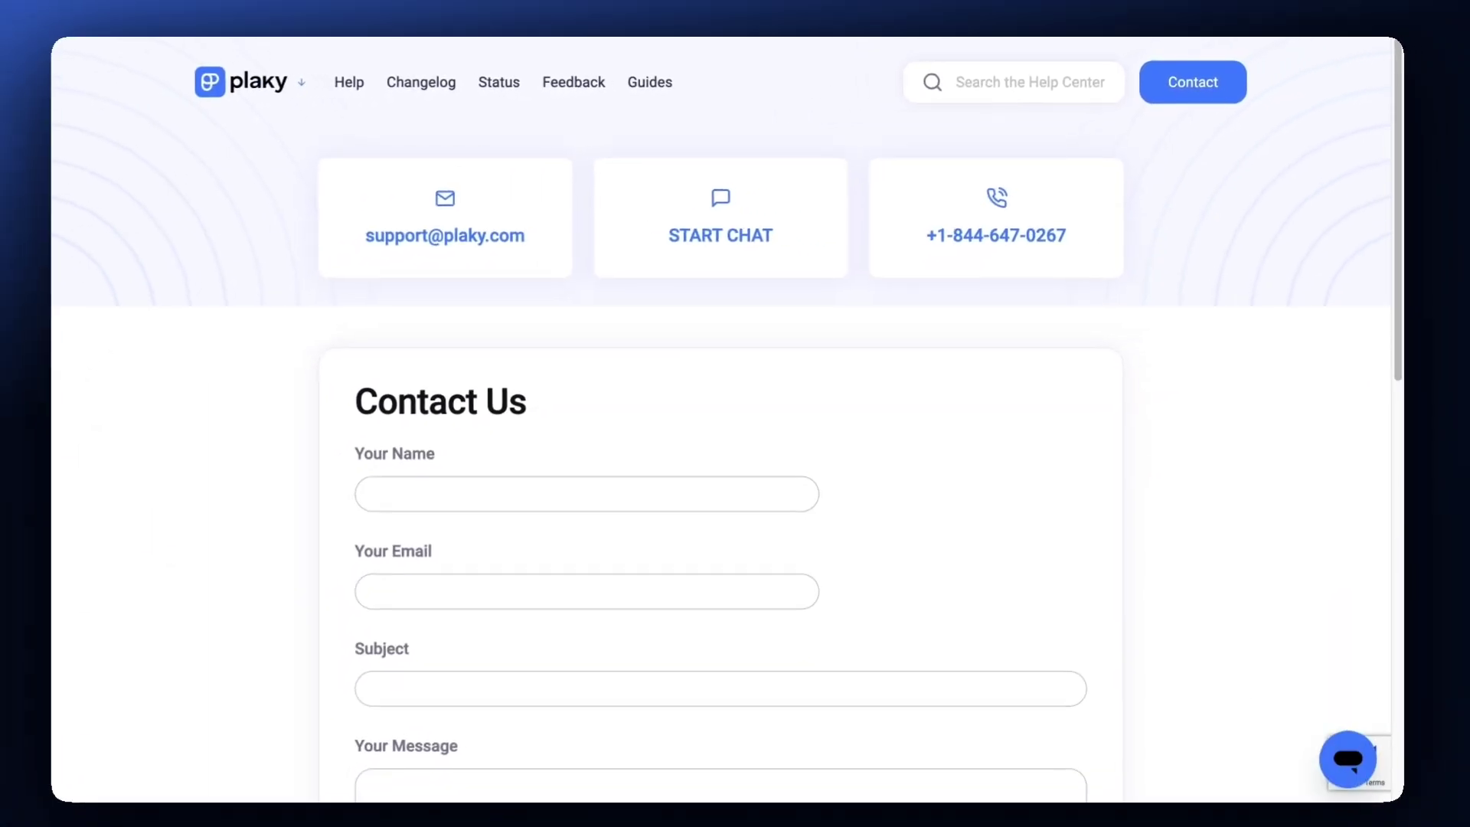